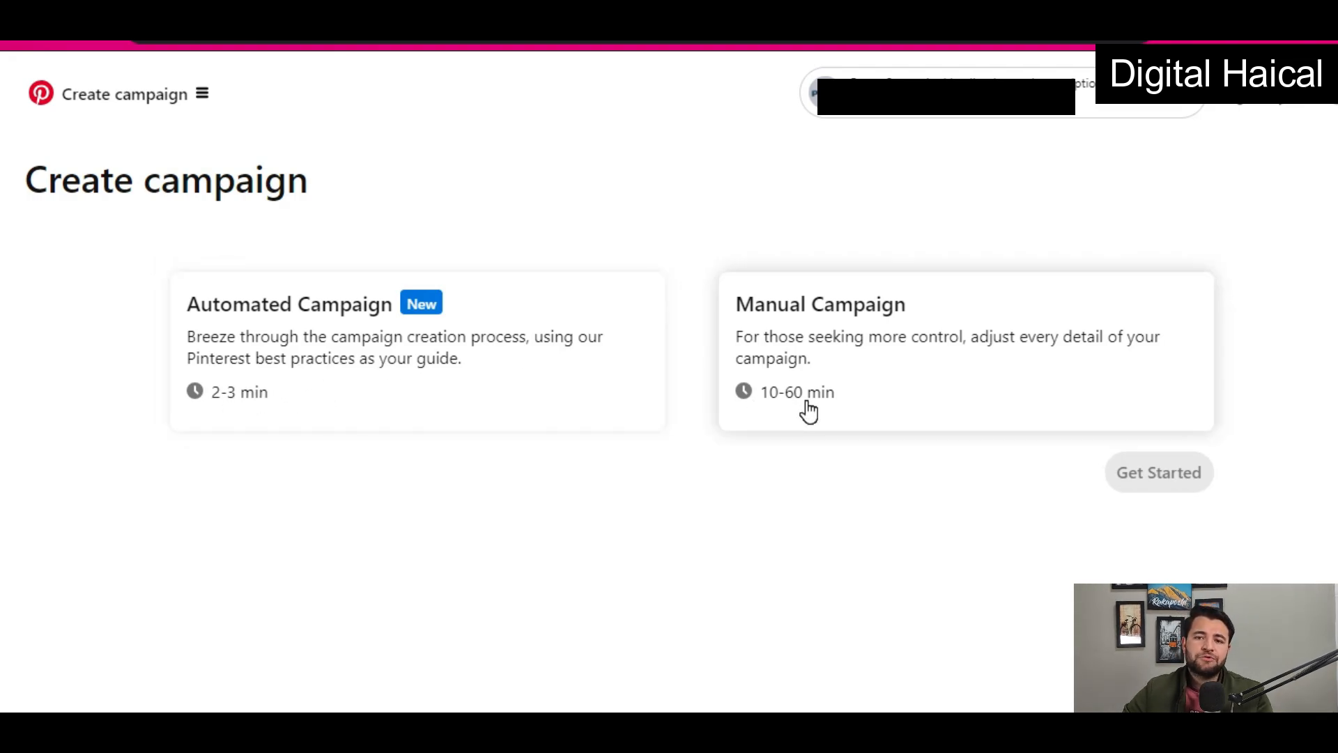
- Start a manual campaign and choose Consideration as its objective
left_click(856, 351)
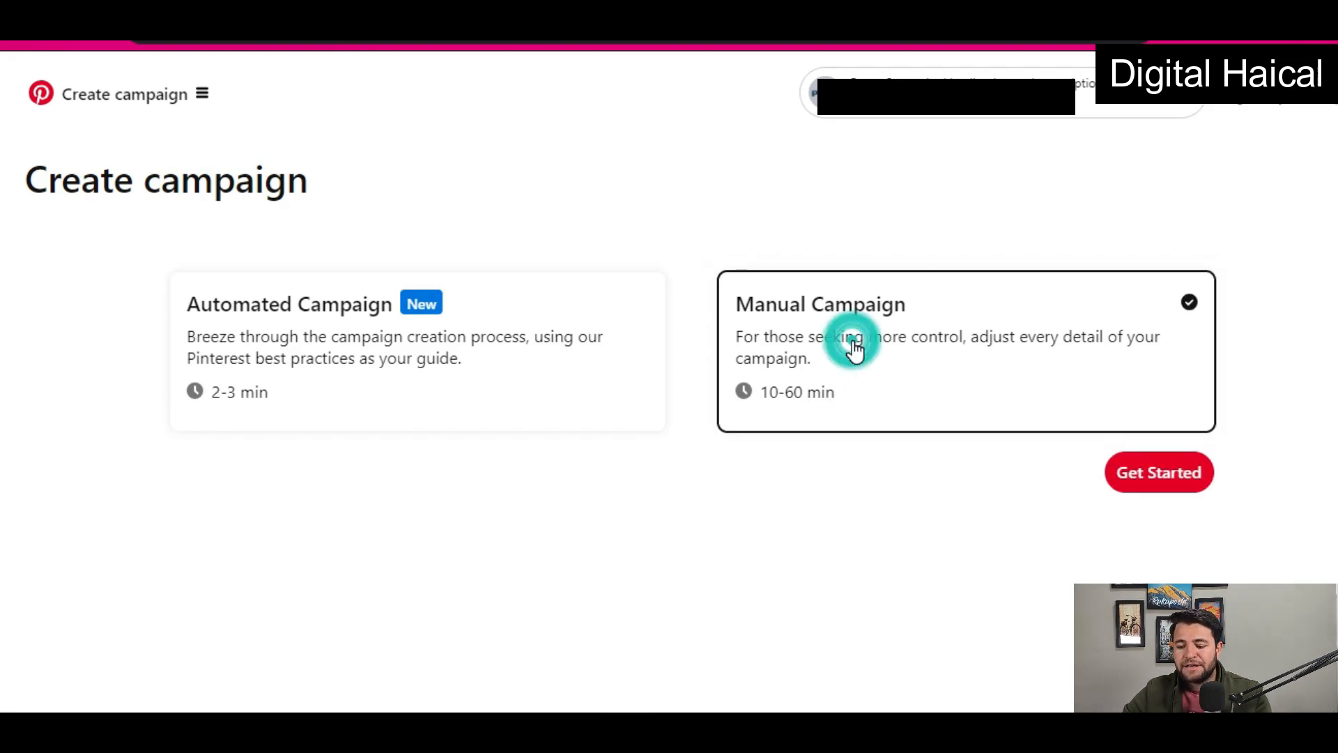
left_click(1157, 477)
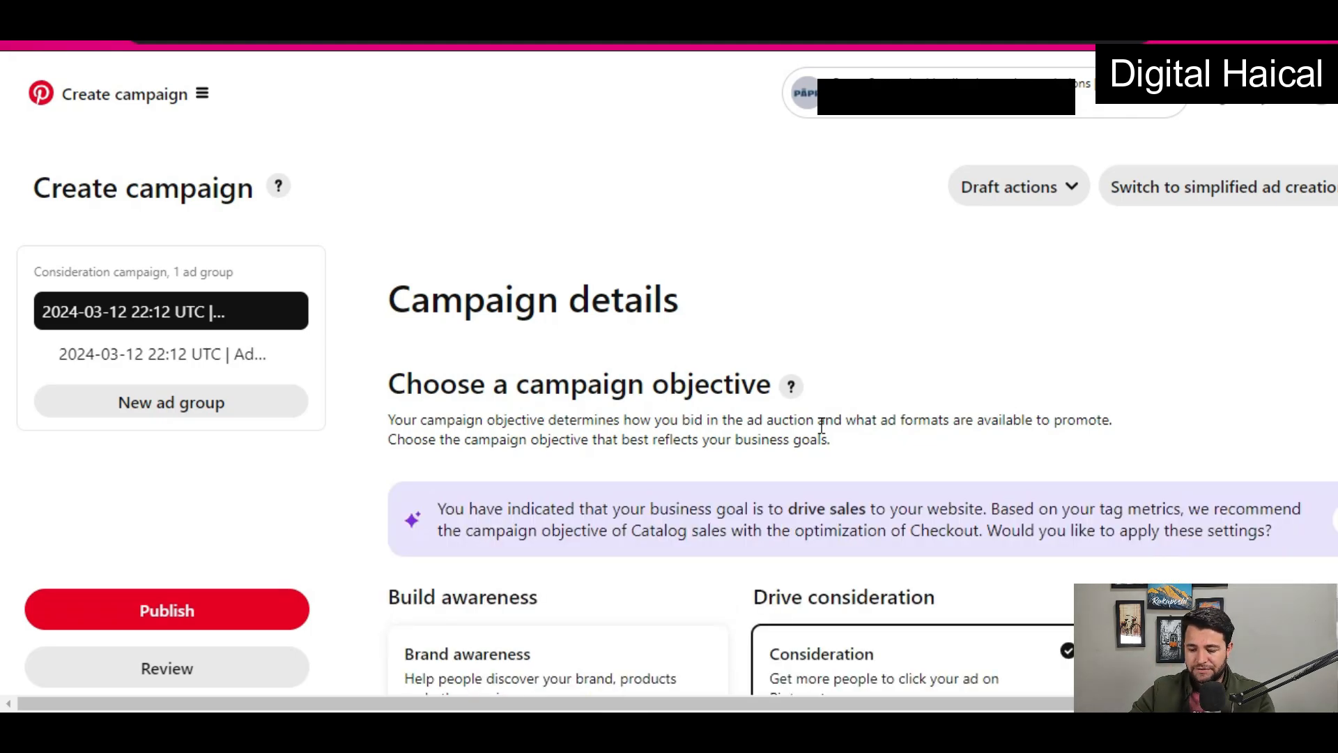
scroll(890, 326, "down", 5)
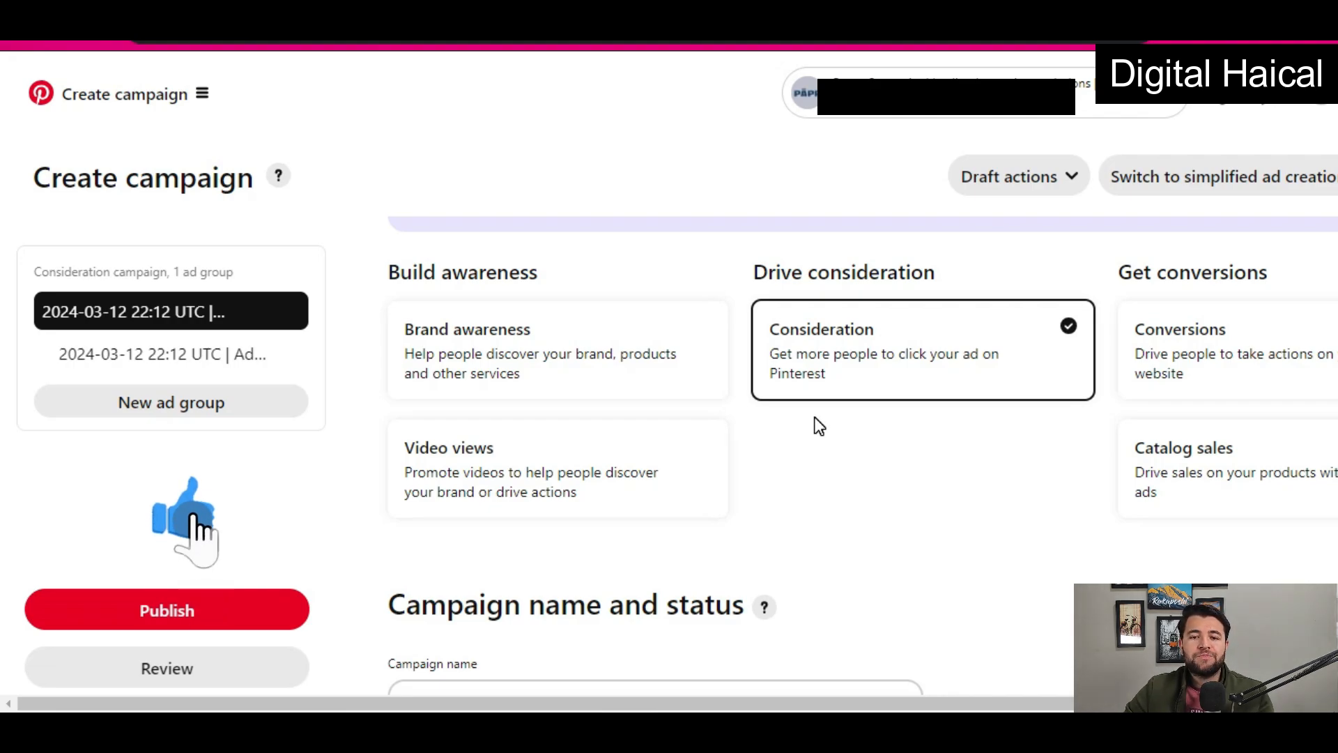
left_click(1166, 380)
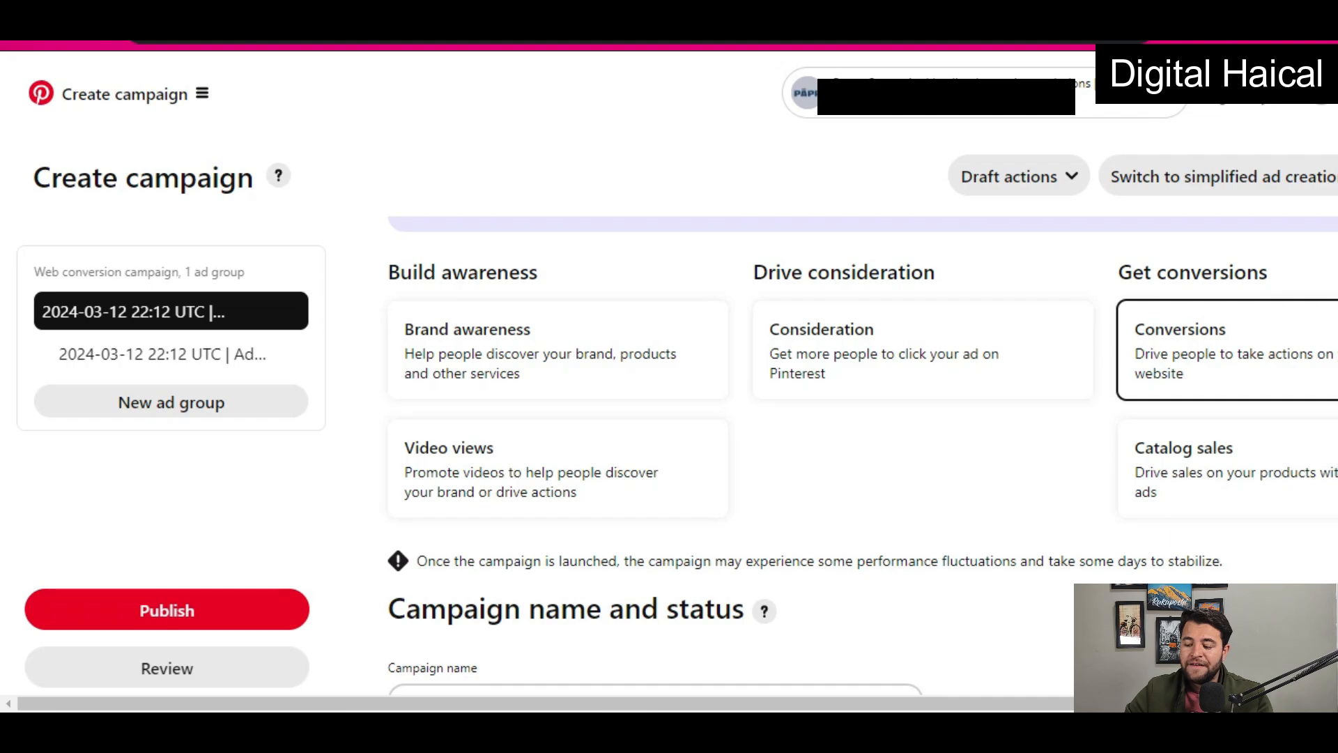
left_click(918, 360)
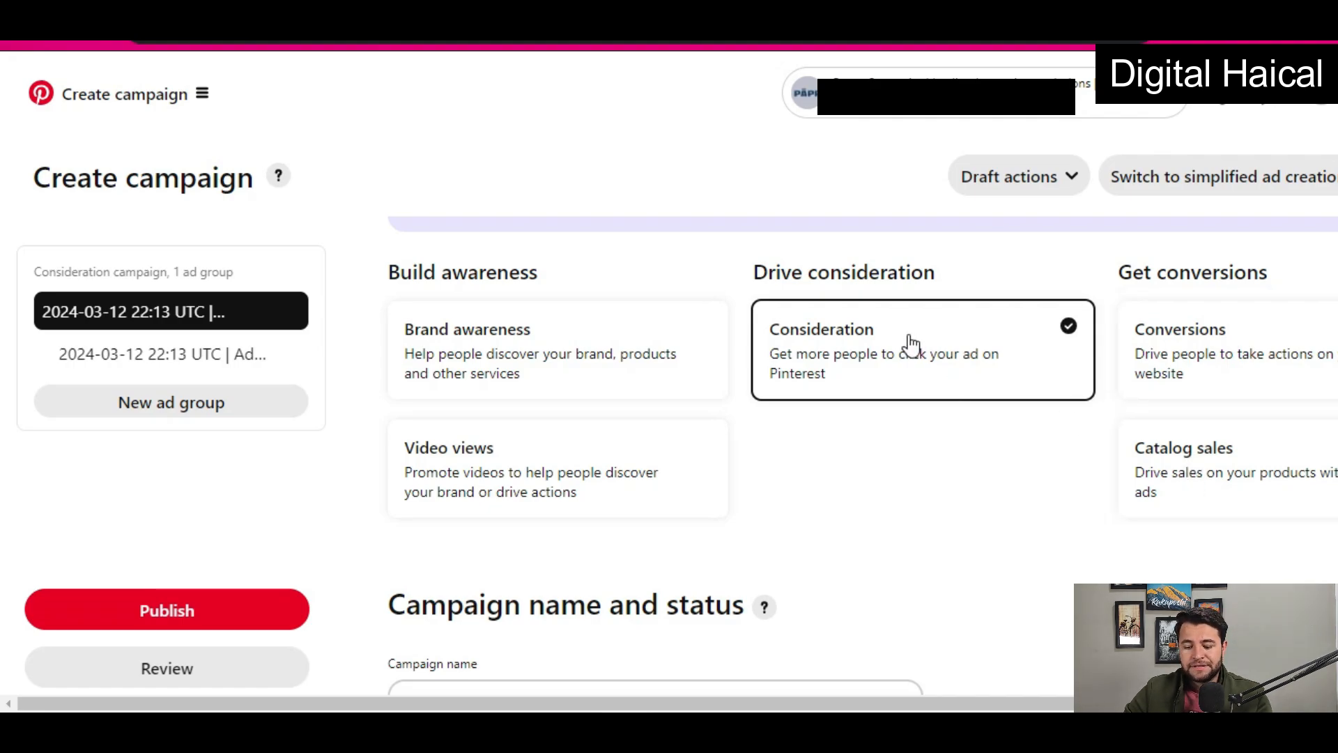
- Give the campaign a daily budget of 5 USD and continue to the ad group details
scroll(826, 454, "down", 3)
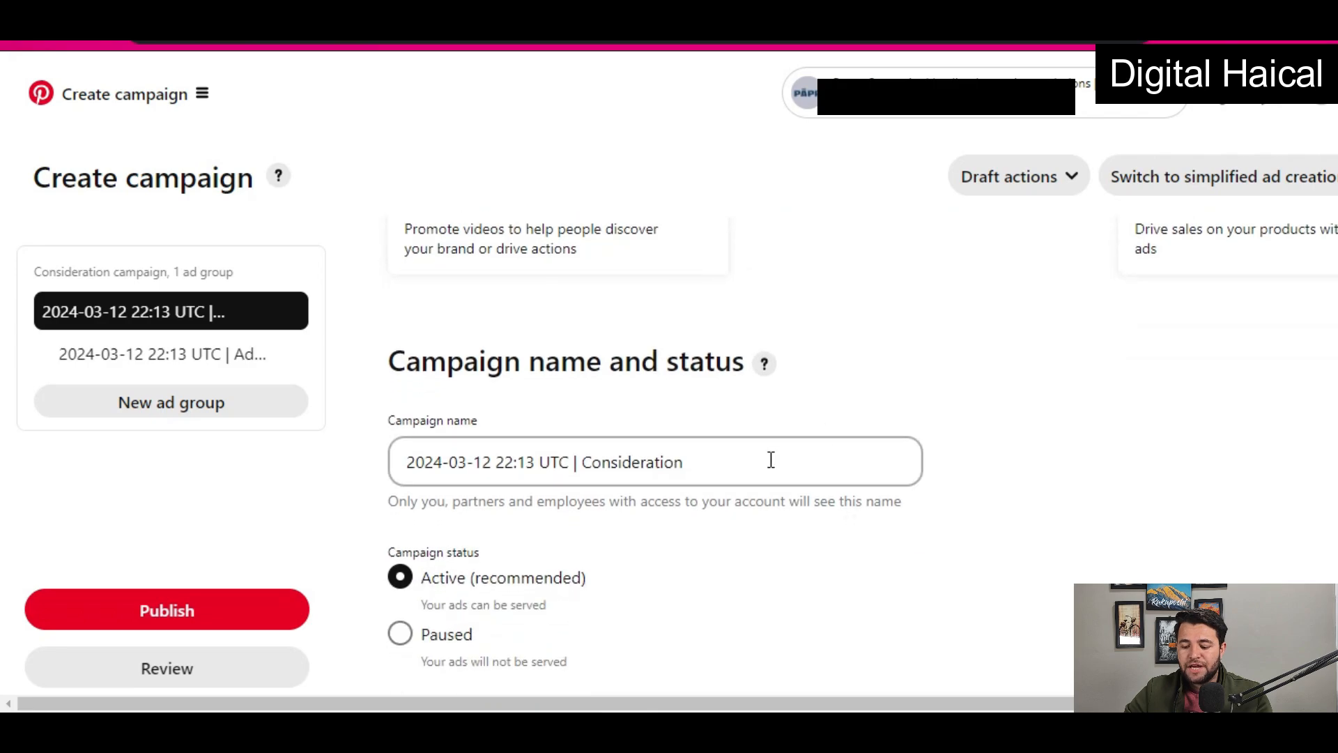
triple_click(759, 460)
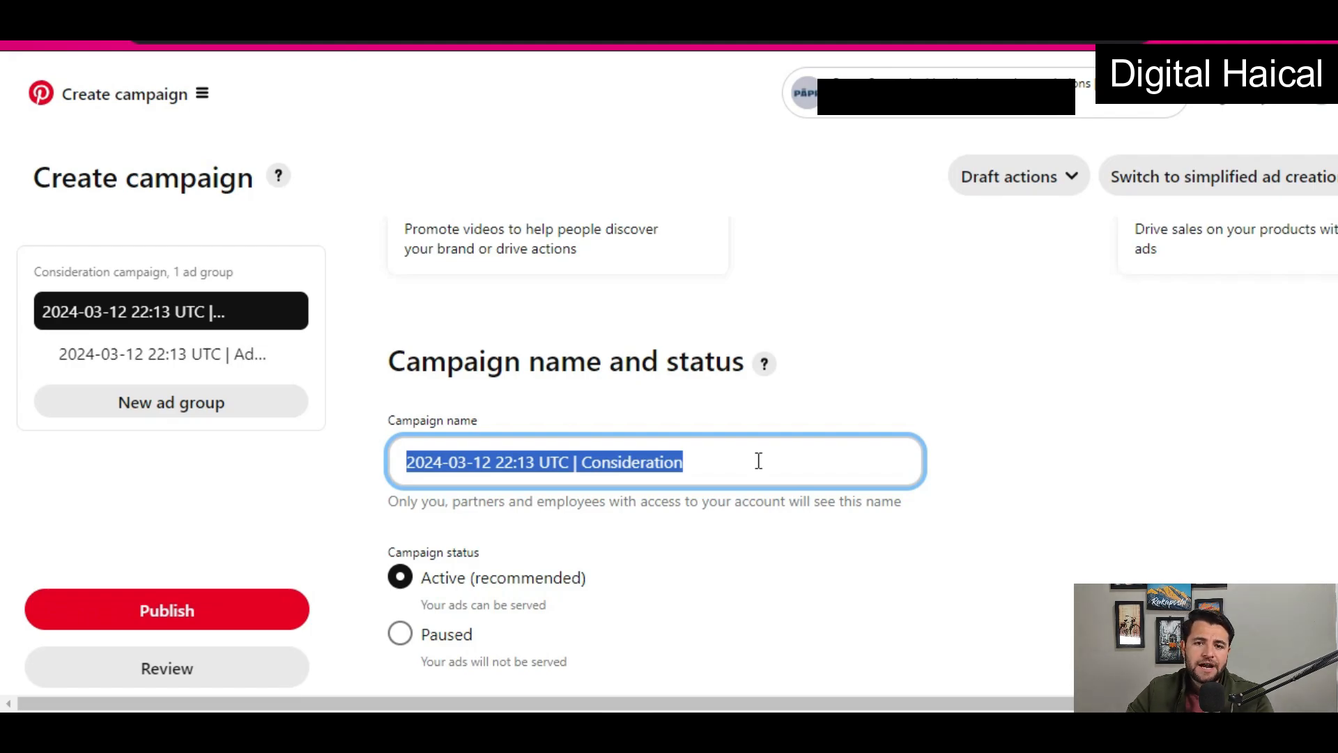
scroll(963, 563, "down", 3)
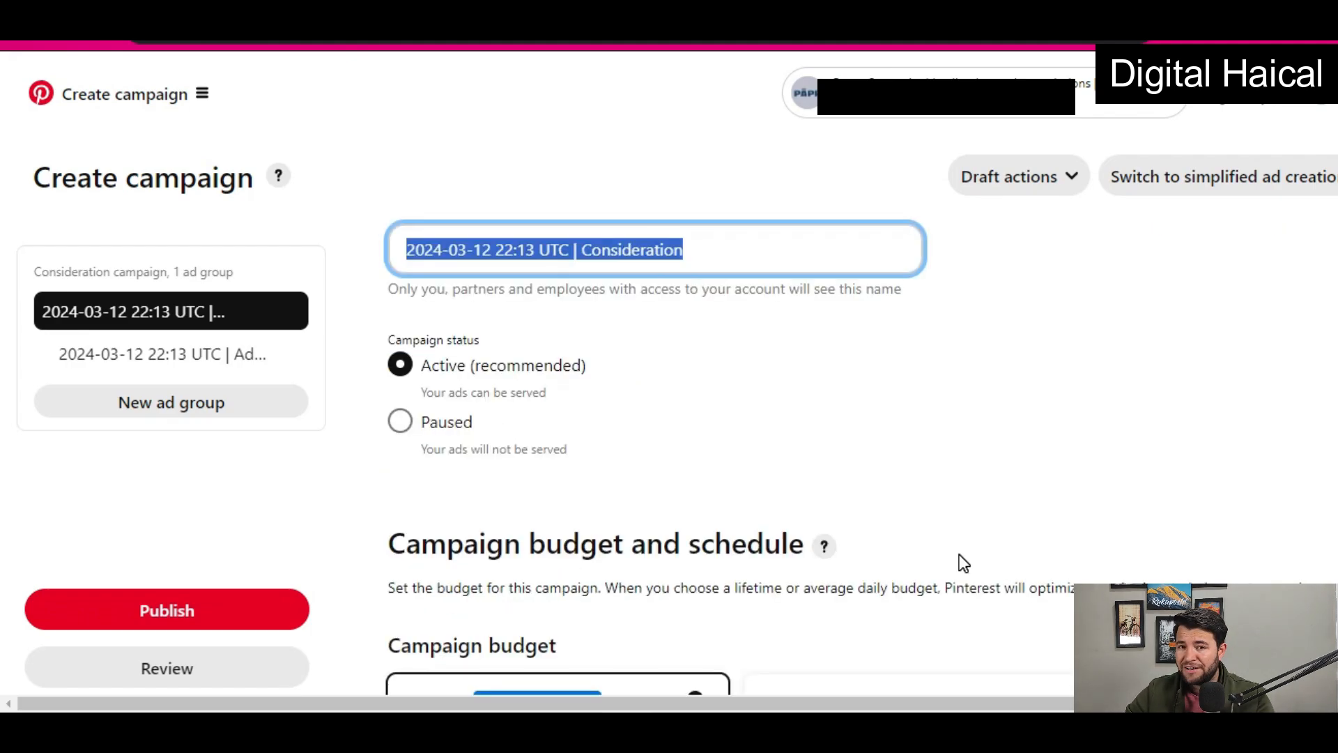
scroll(963, 564, "down", 1)
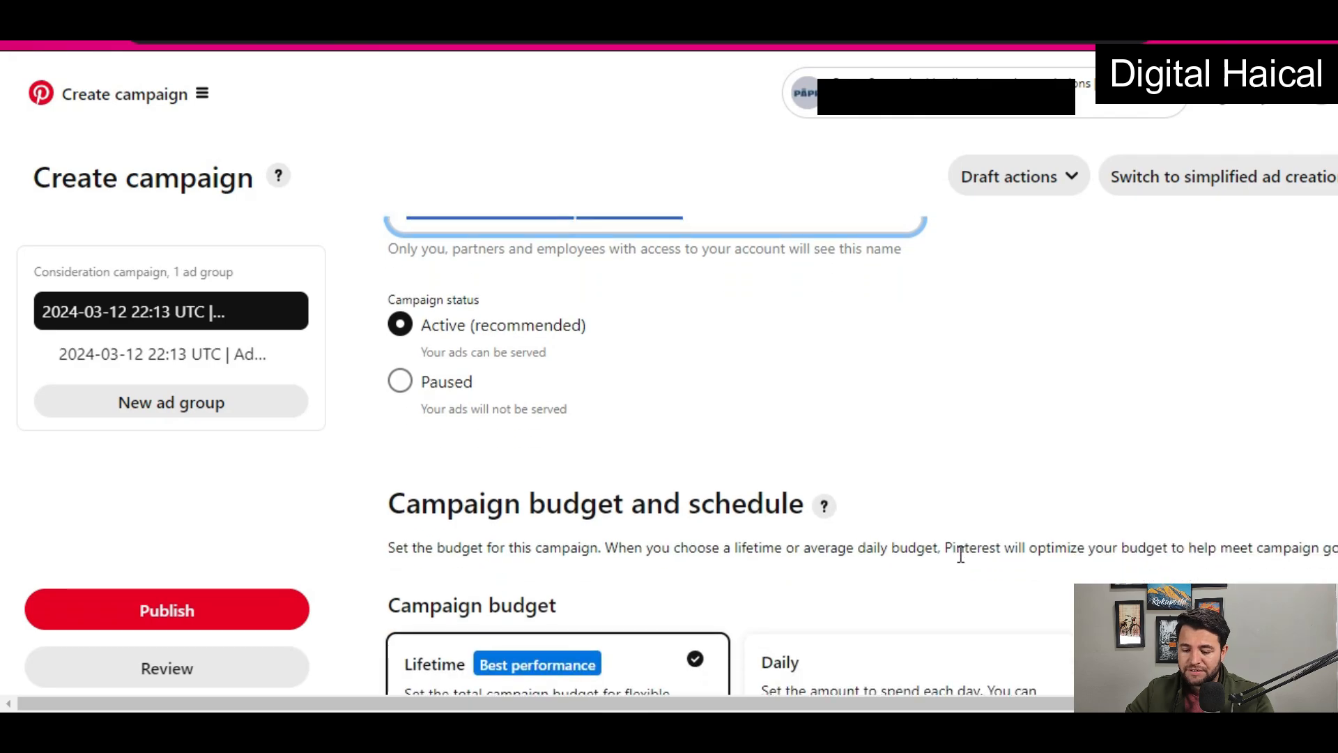
scroll(493, 456, "down", 4)
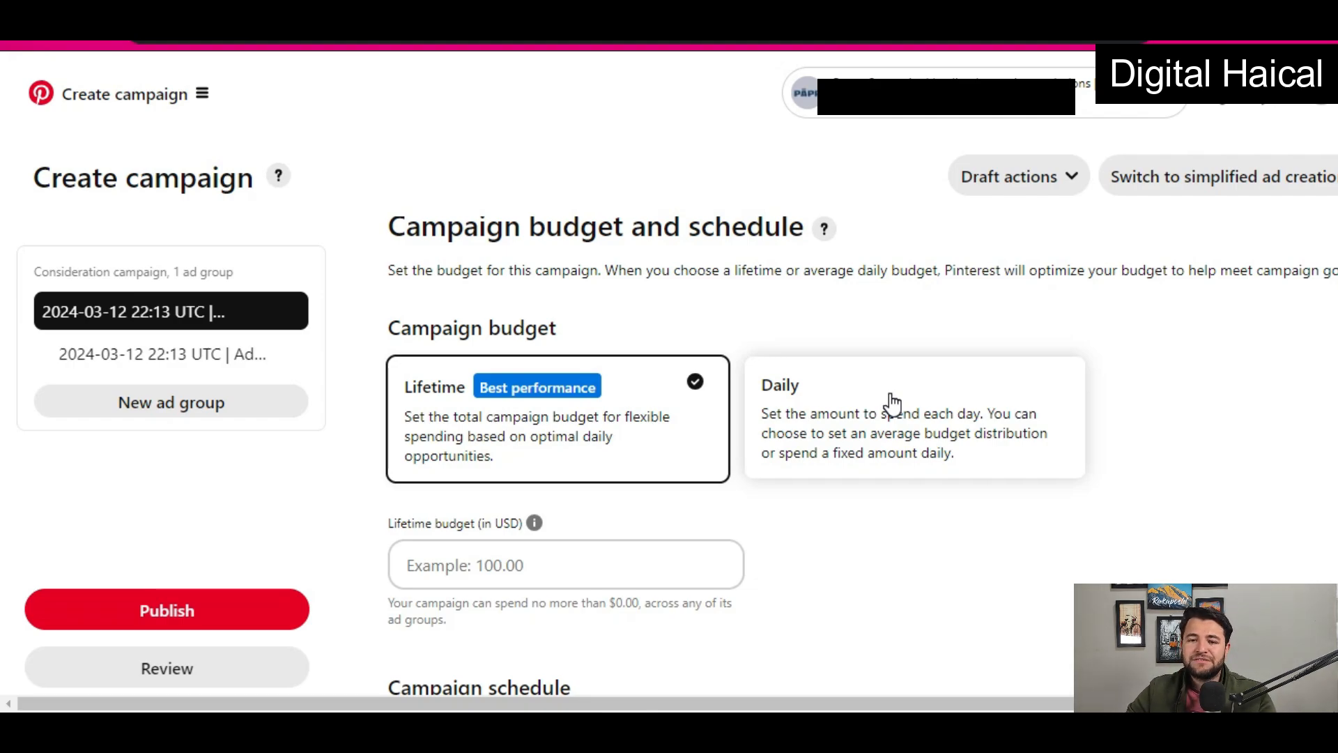
left_click(890, 402)
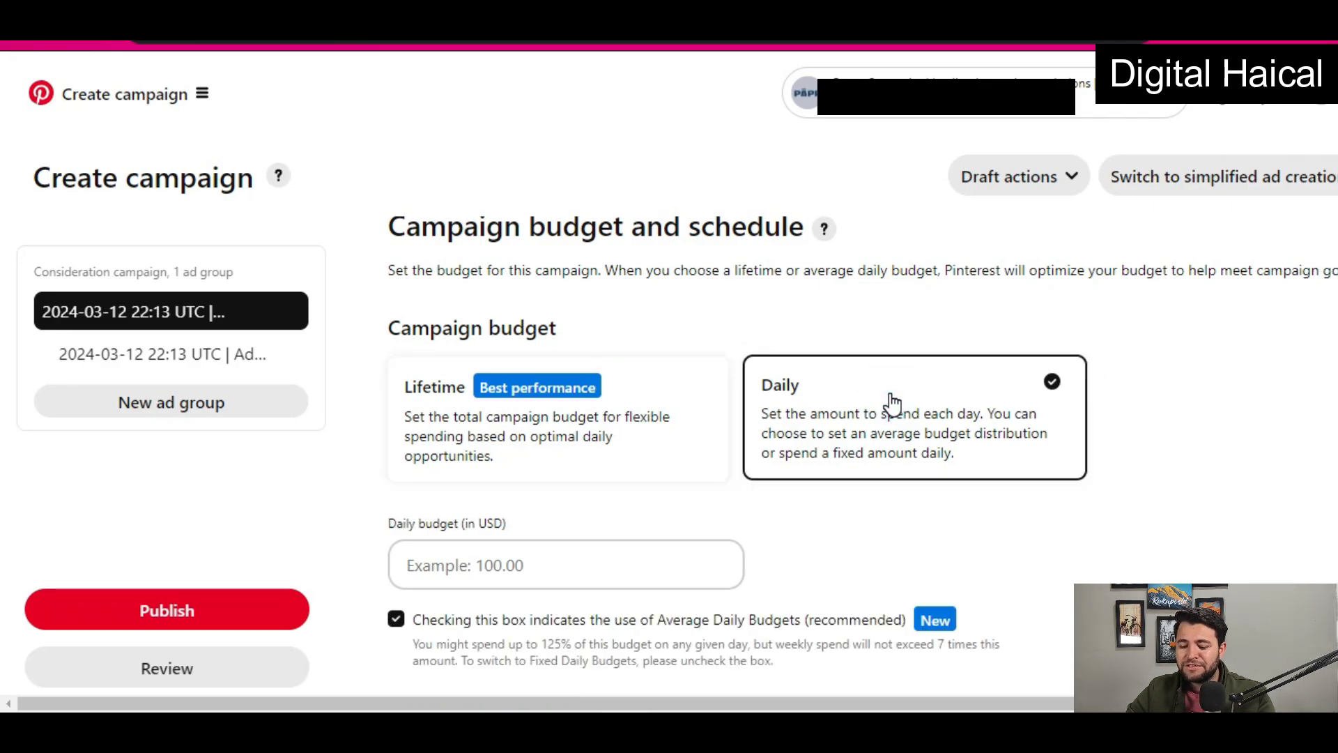
left_click(509, 567)
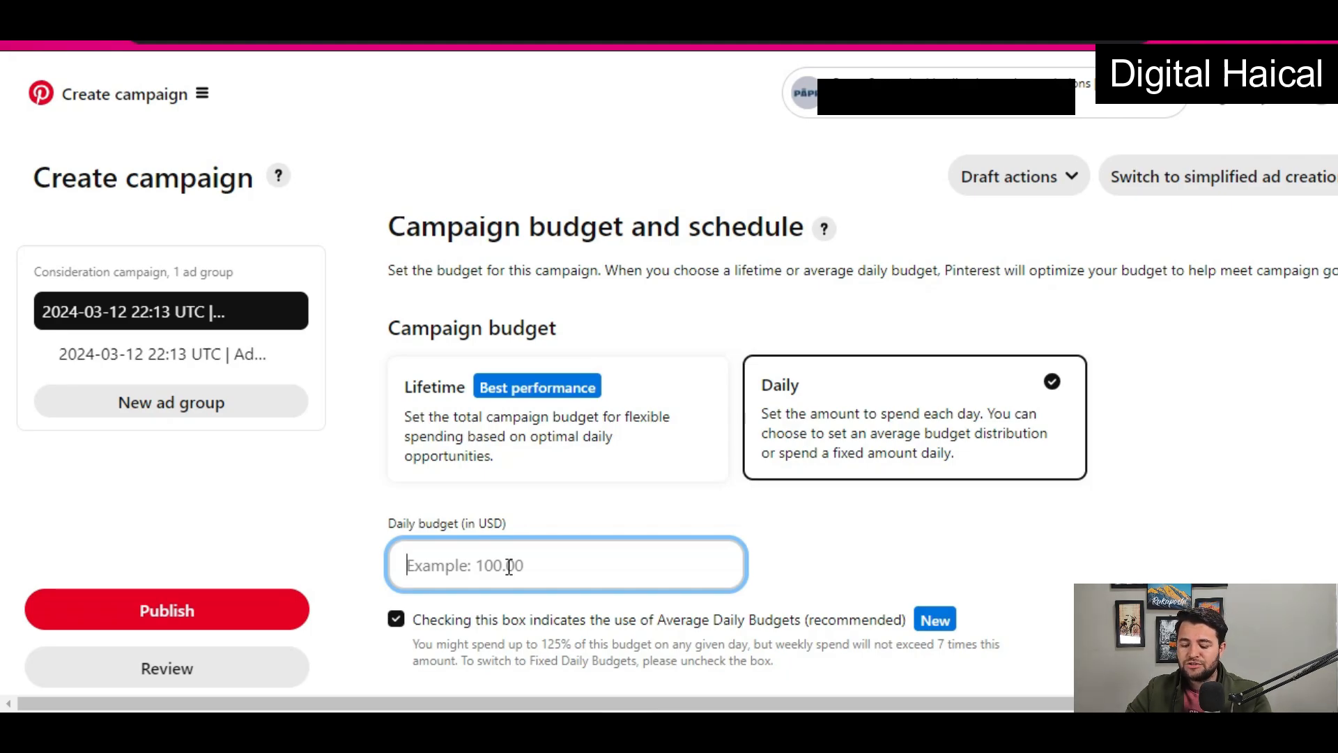
type("5")
scroll(509, 565, "down", 4)
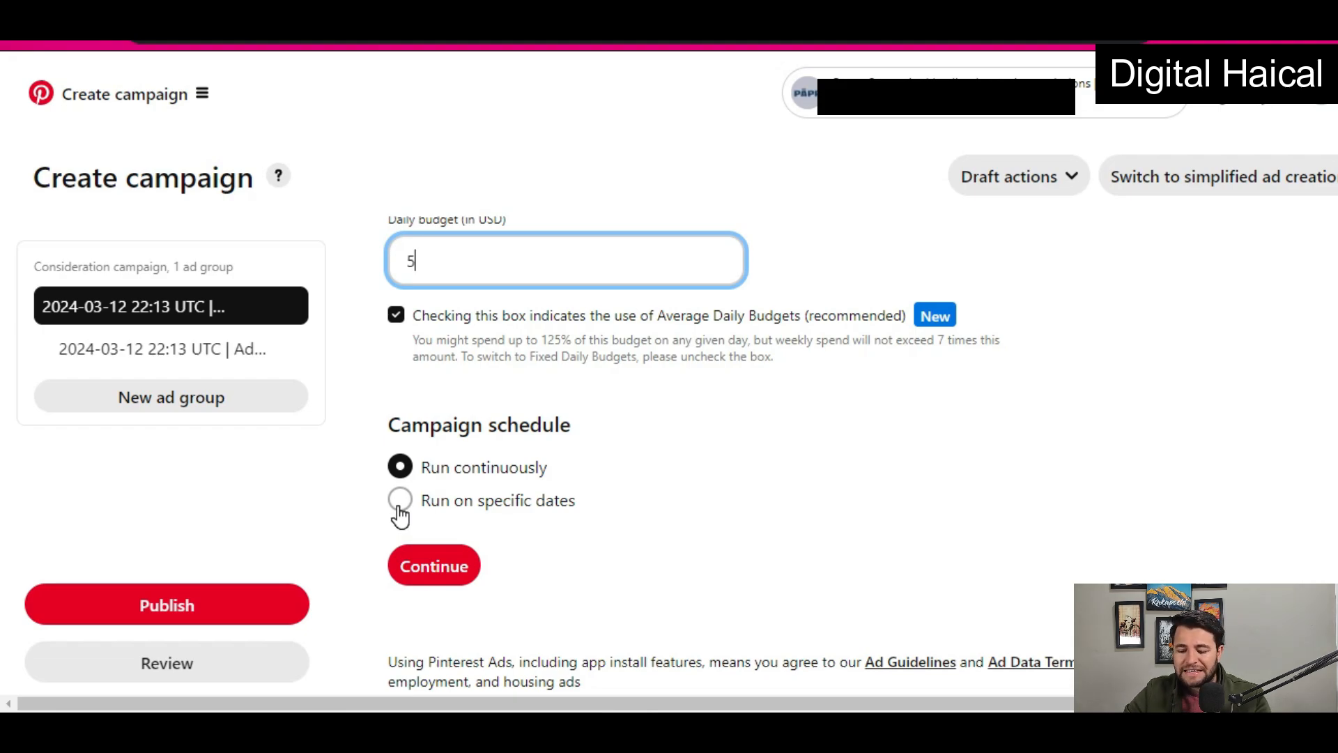
left_click(433, 566)
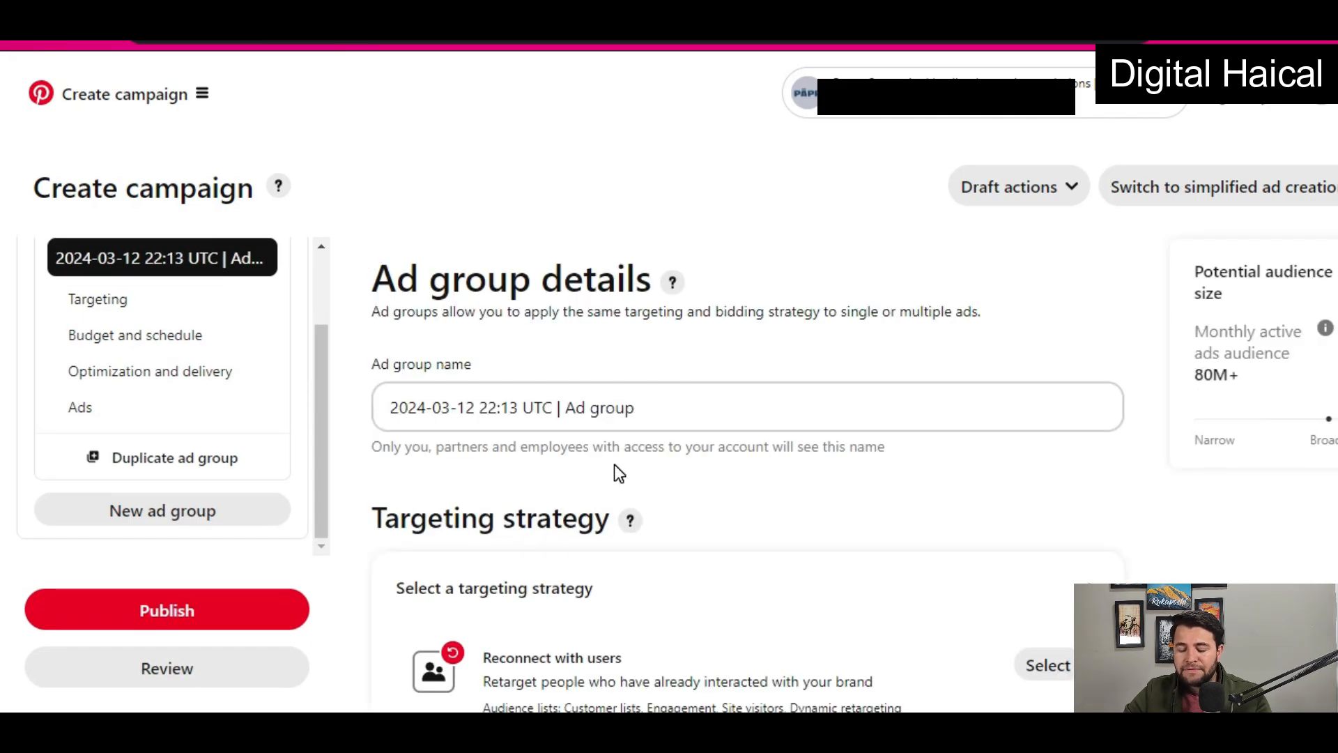
- Select the "Choose your own" targeting strategy for the ad group
scroll(613, 465, "down", 1)
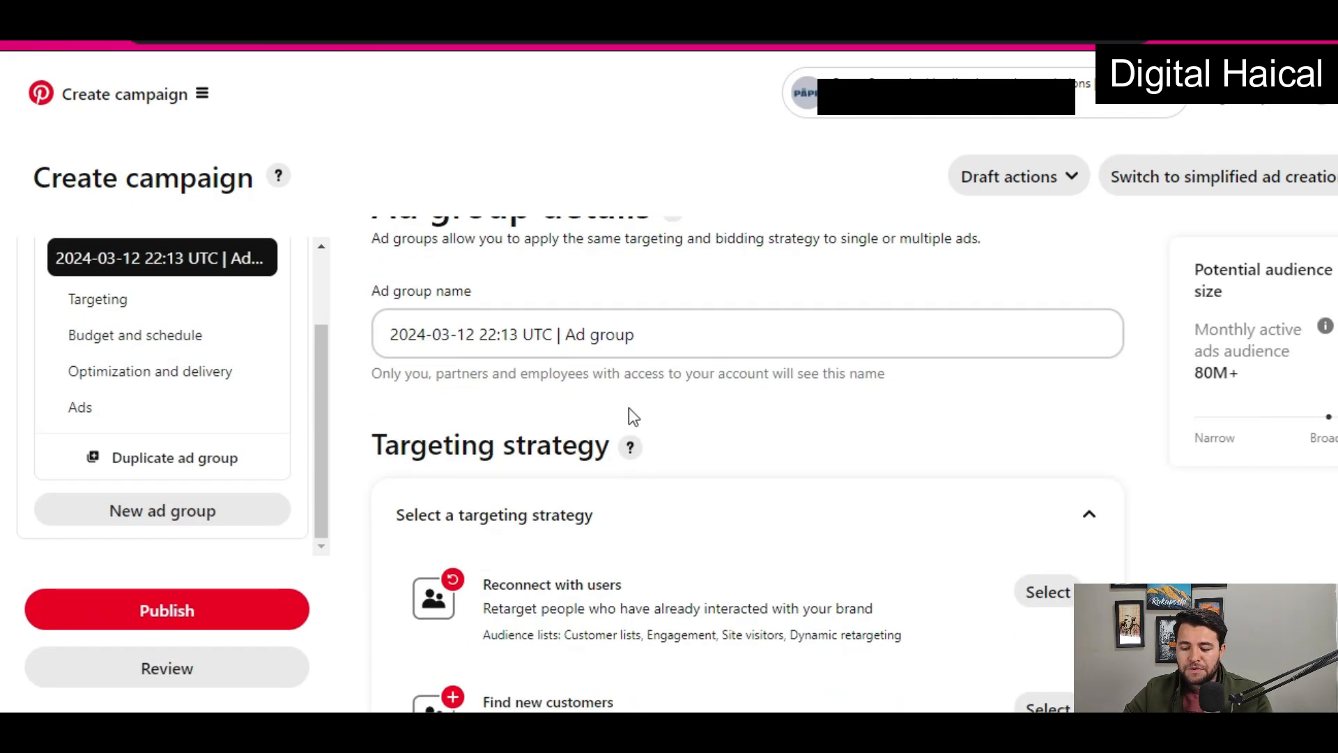
scroll(659, 464, "down", 3)
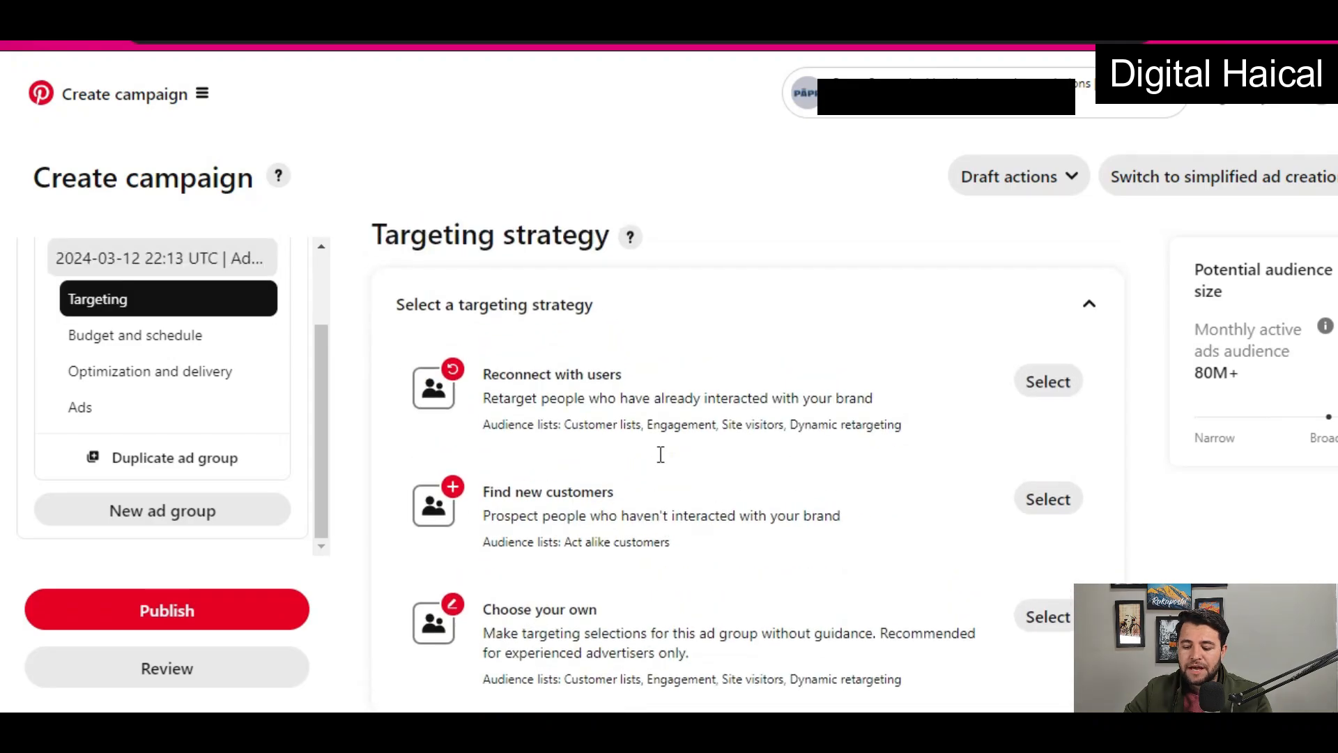
scroll(661, 455, "up", 1)
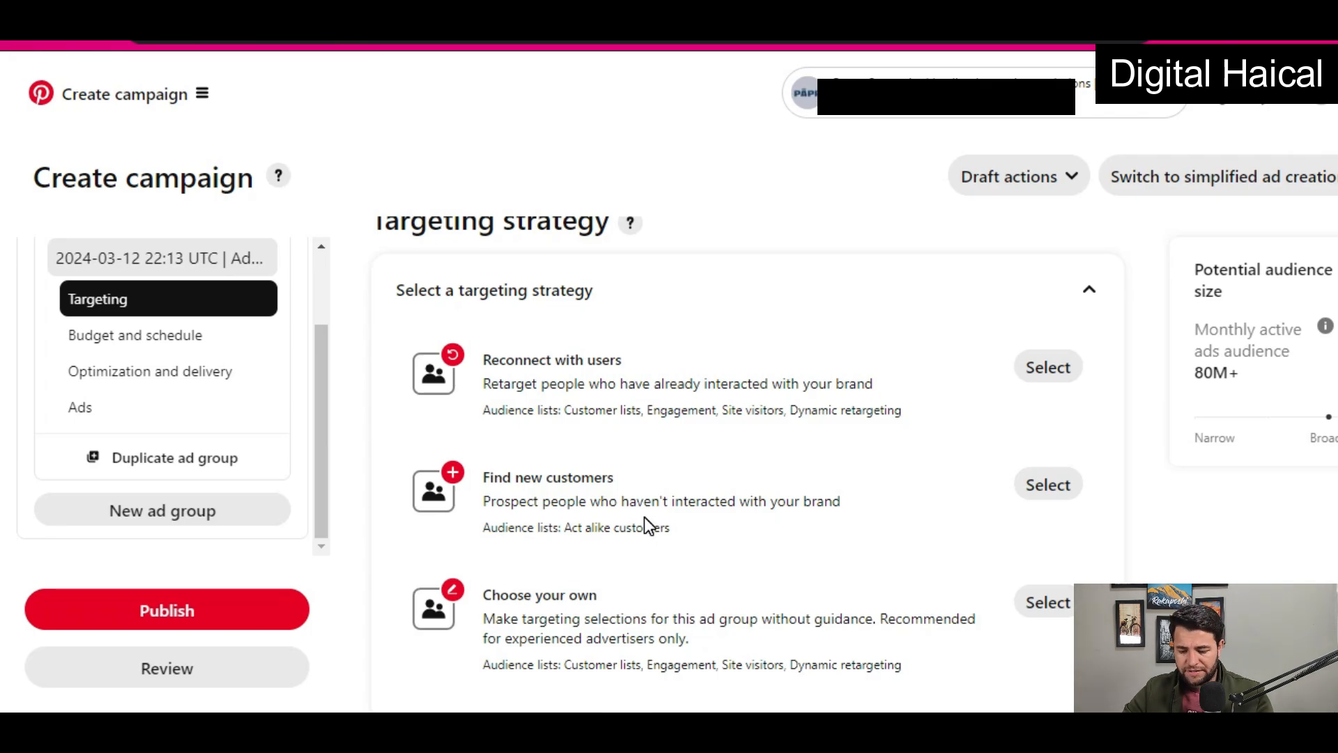
scroll(690, 538, "down", 2)
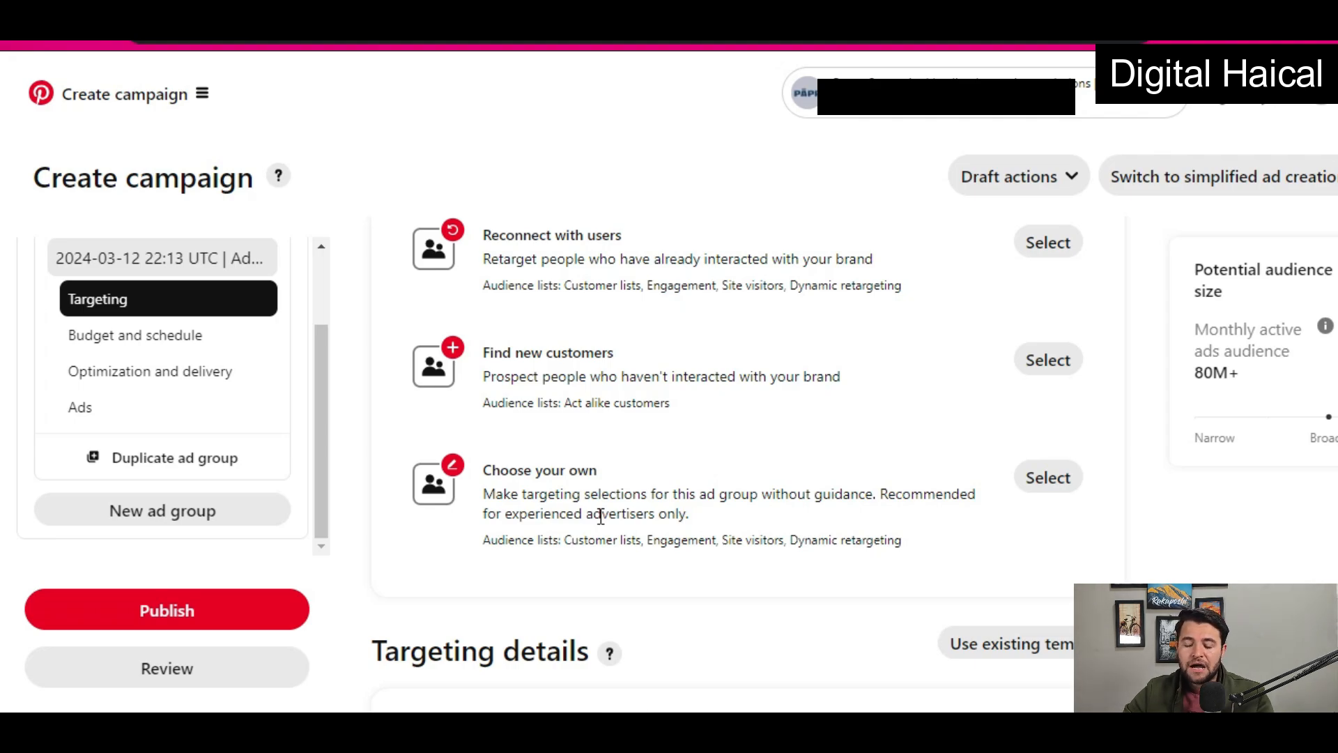
left_click(711, 515)
left_click(1054, 475)
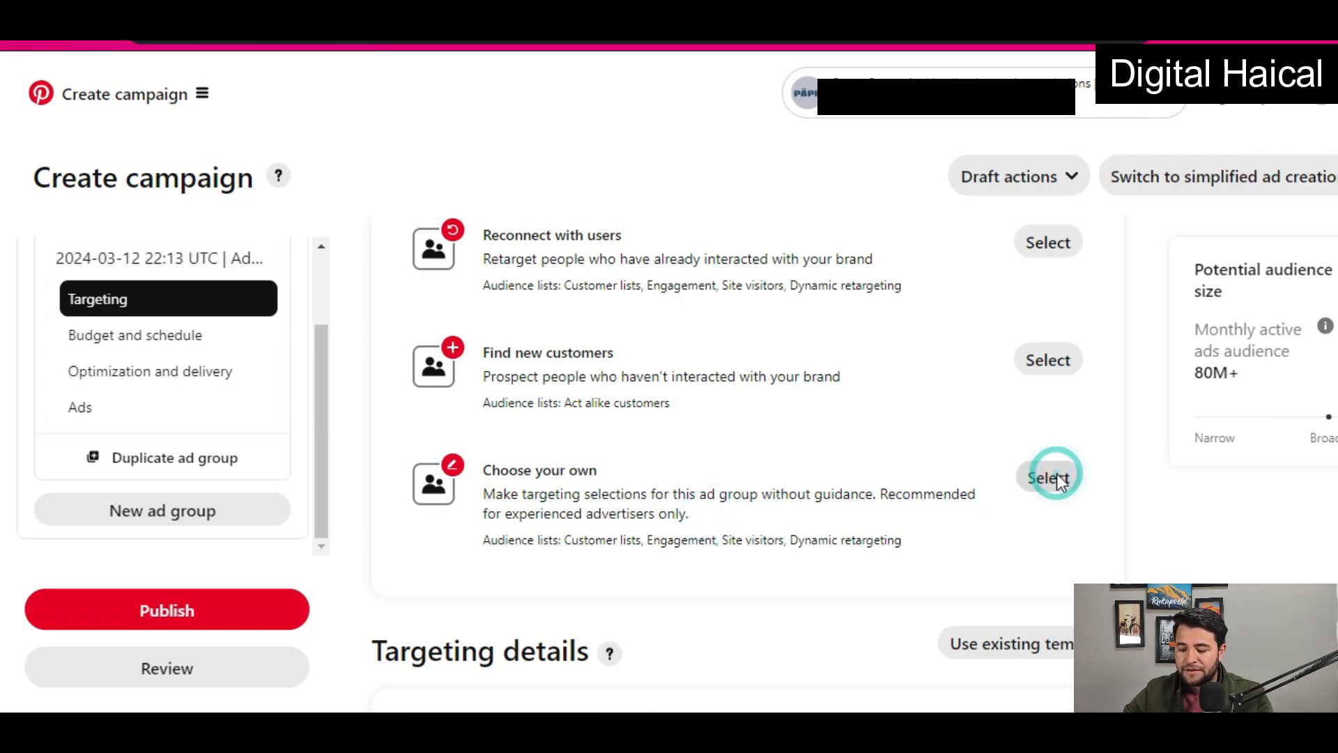
- Expand the Interests and Keywords targeting details and search all interests for "face"
scroll(793, 481, "down", 3)
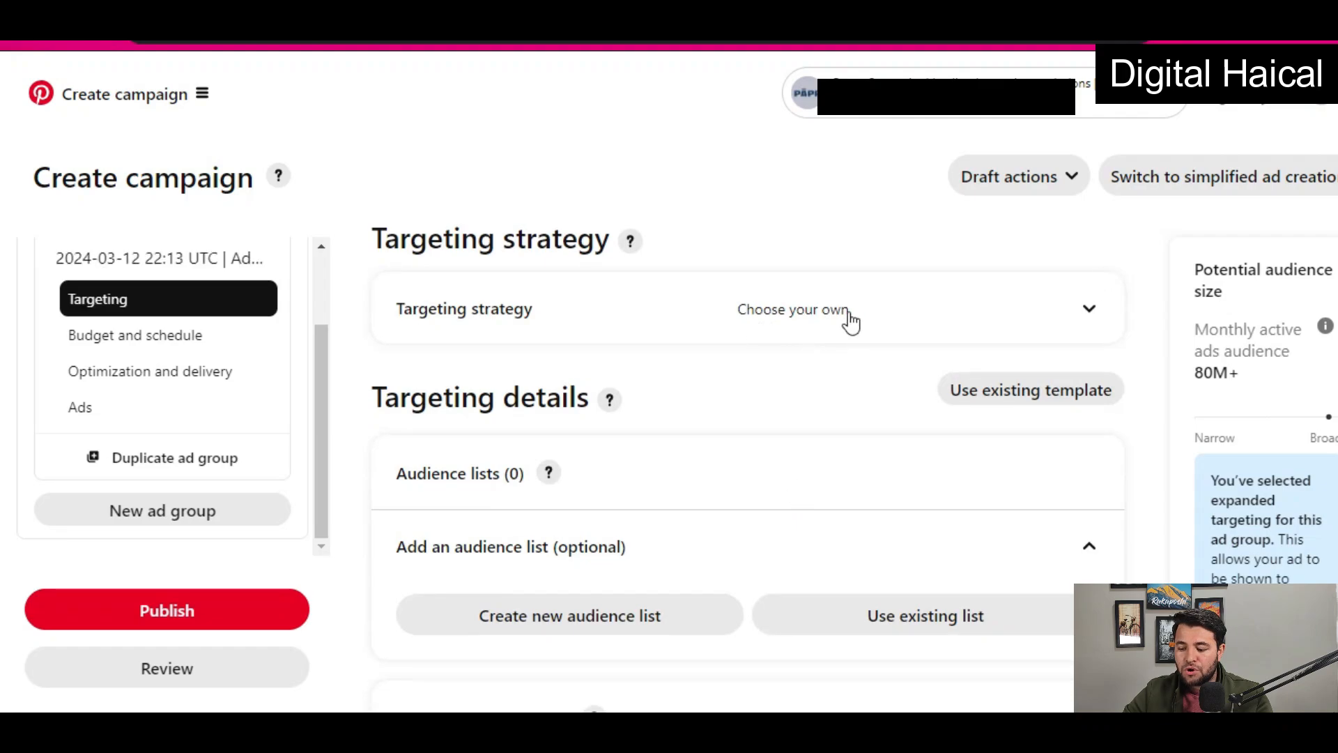
scroll(567, 439, "down", 3)
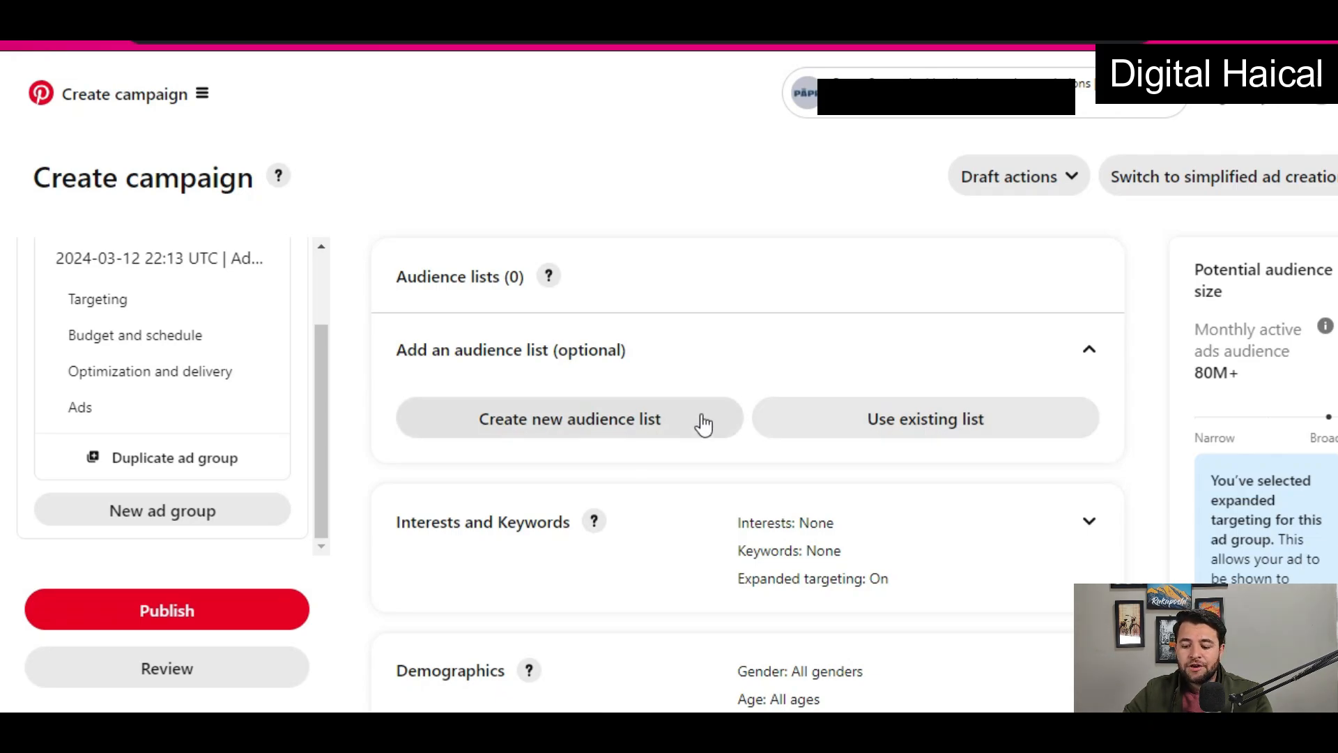
scroll(754, 614, "down", 2)
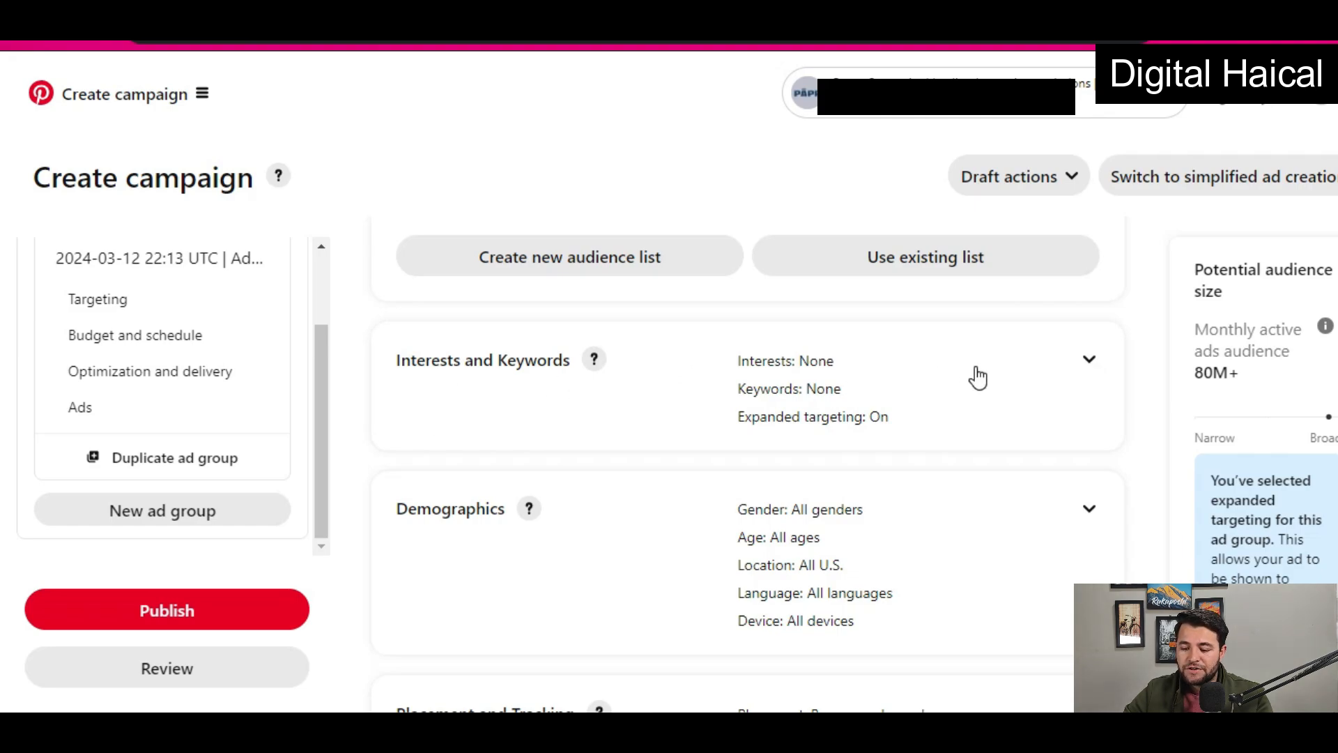
left_click(1093, 368)
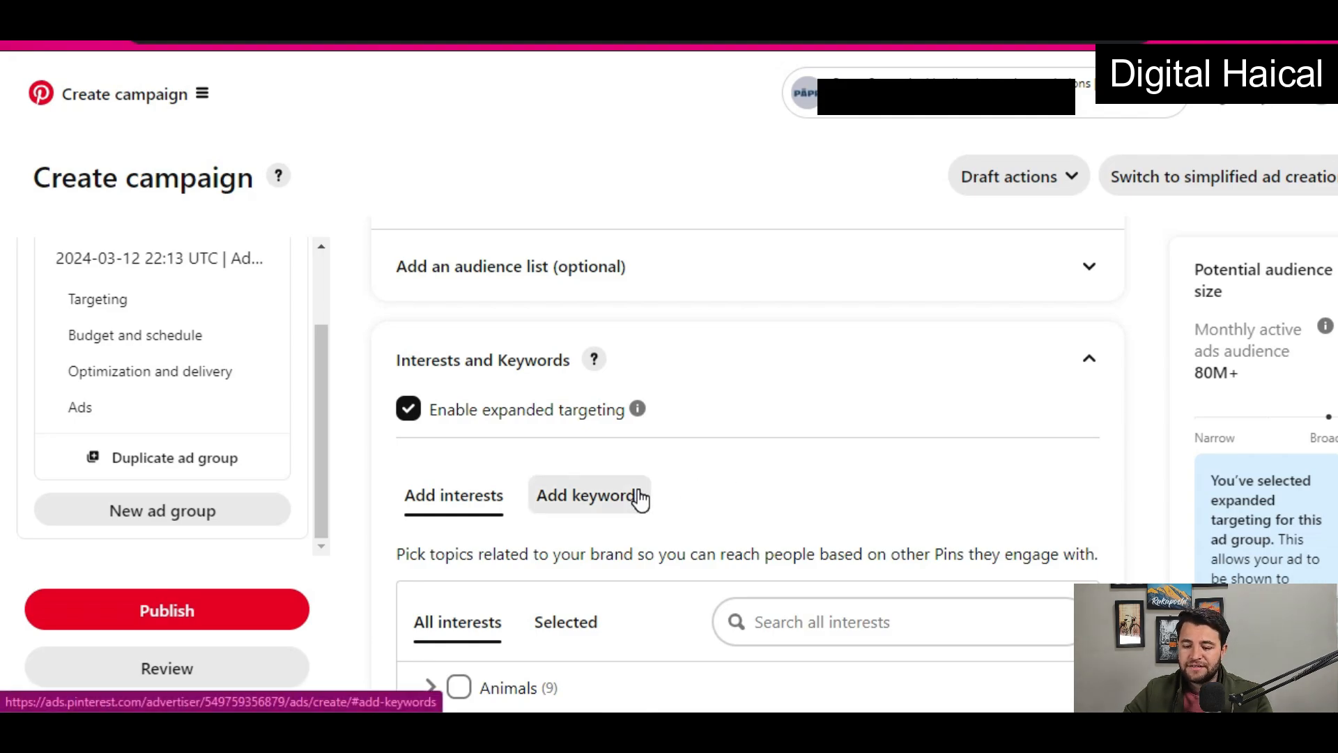
scroll(672, 502, "down", 2)
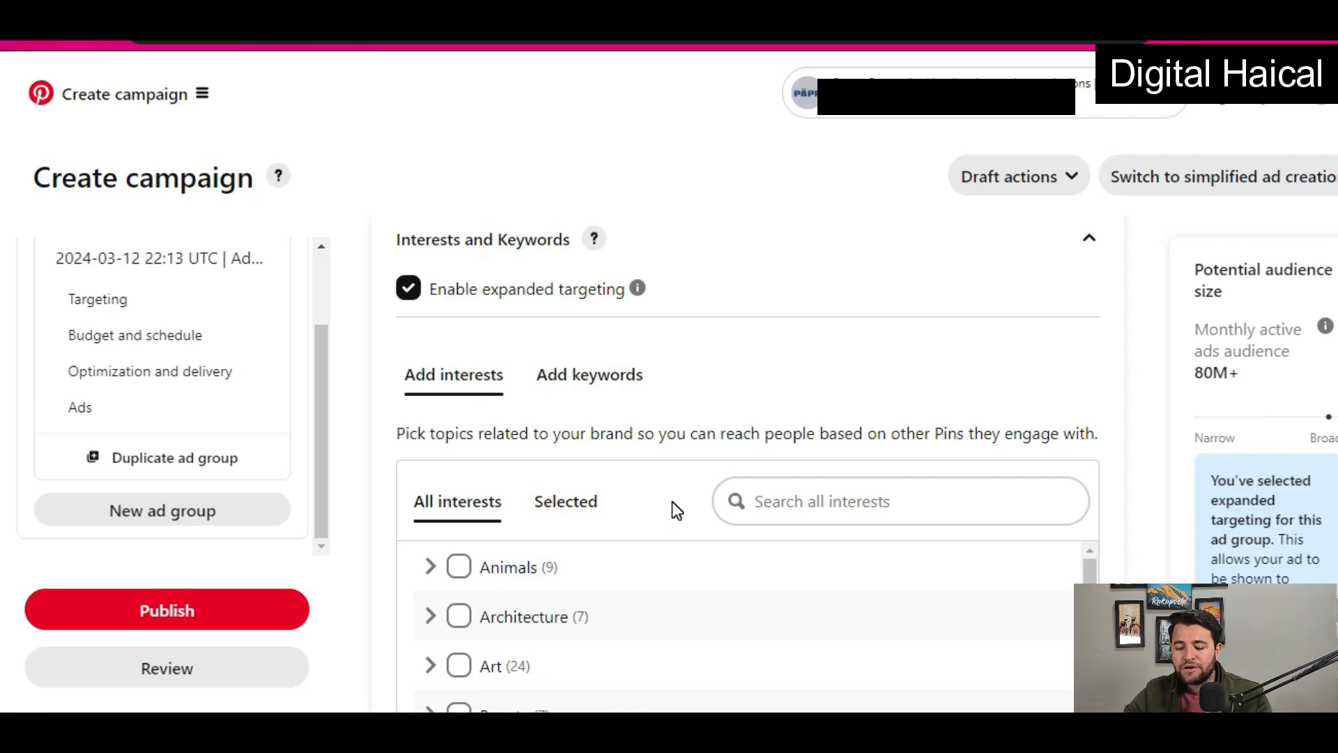
scroll(673, 501, "down", 1)
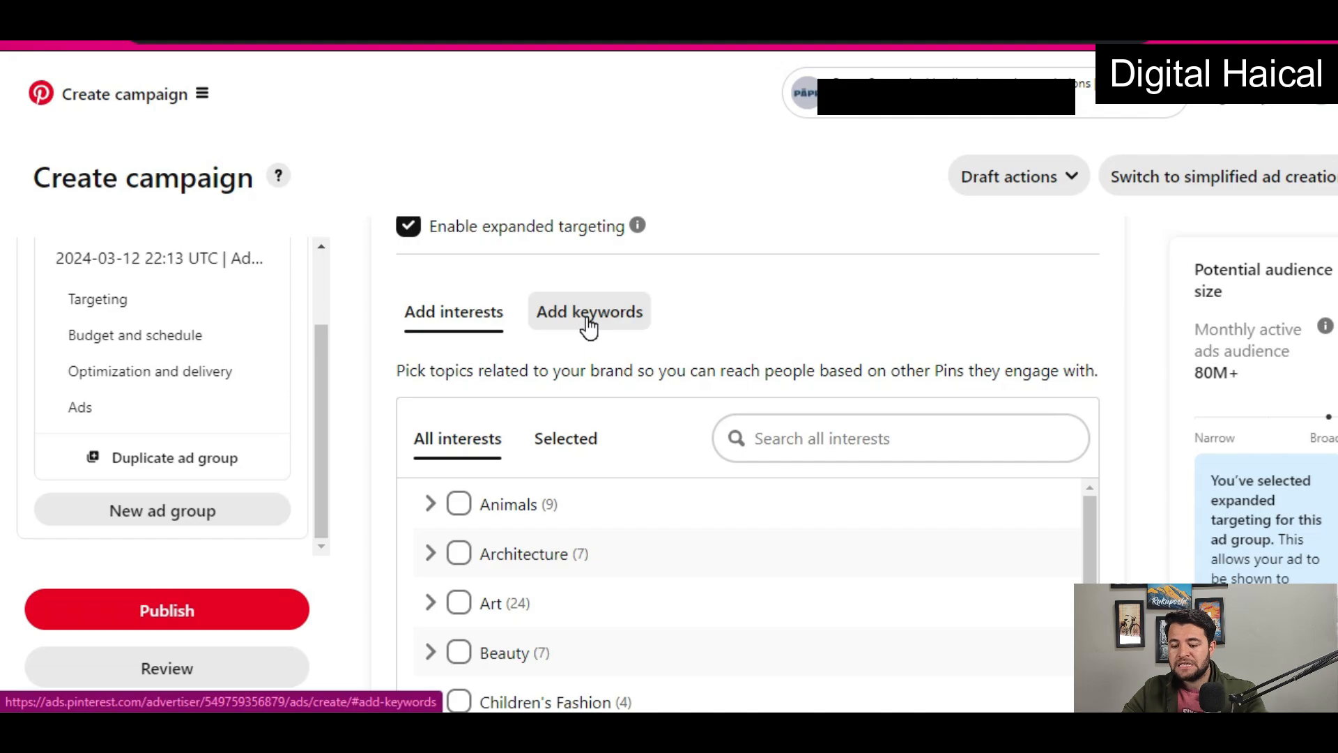
left_click(827, 446)
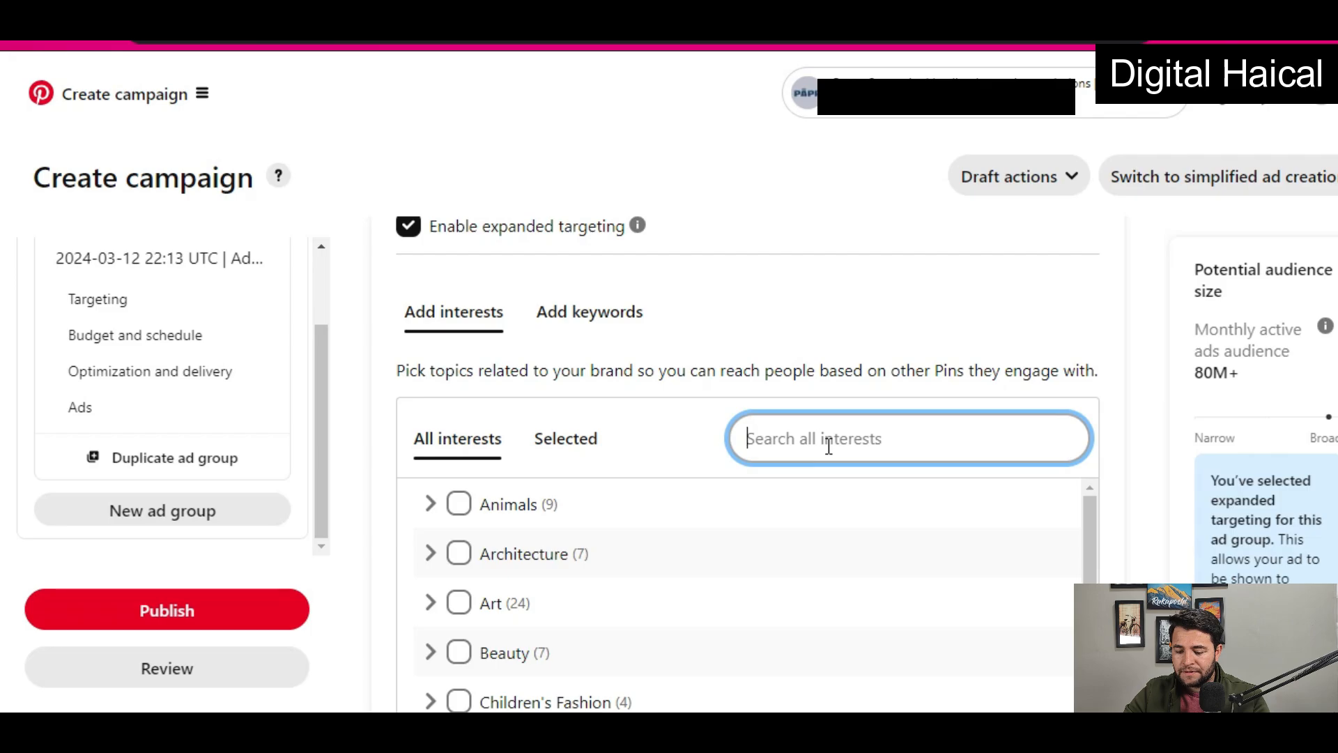
type("face")
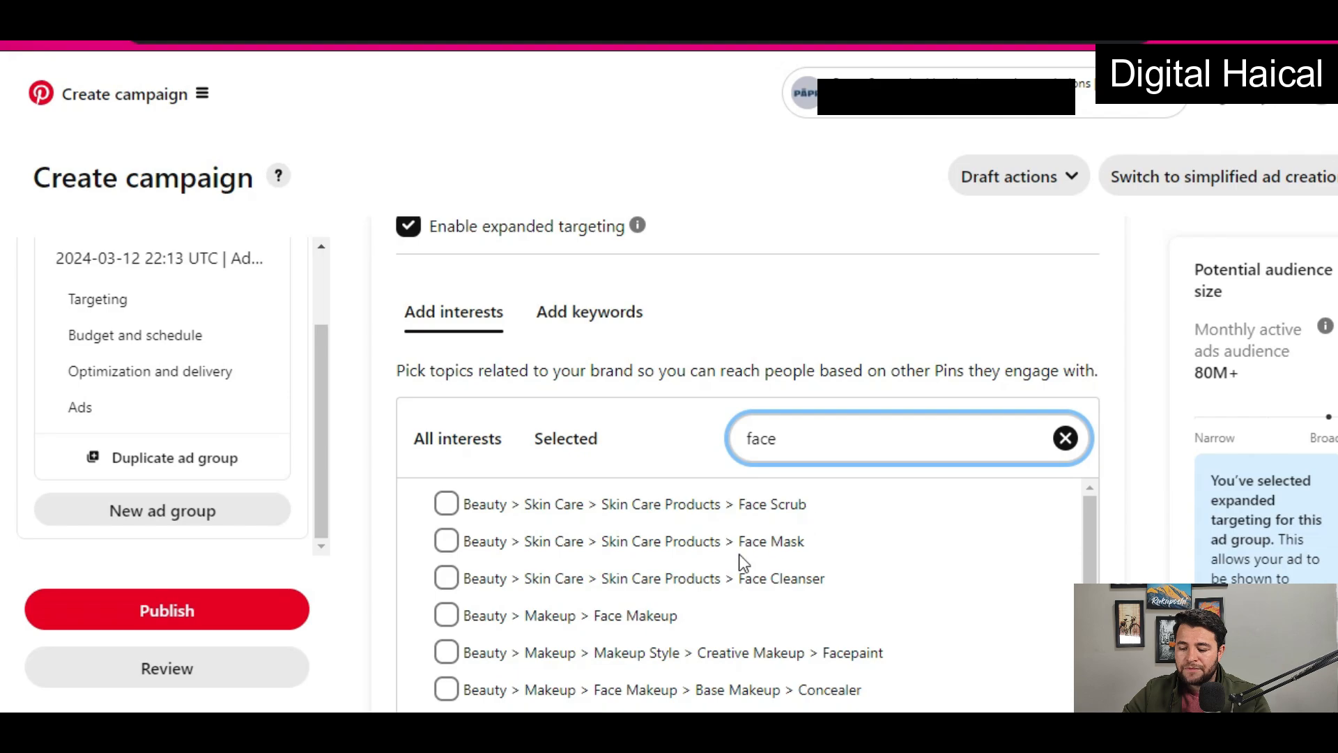
- Examine the beauty, makeup and skin care interests matching the search for relevant targeting options
scroll(732, 603, "down", 1)
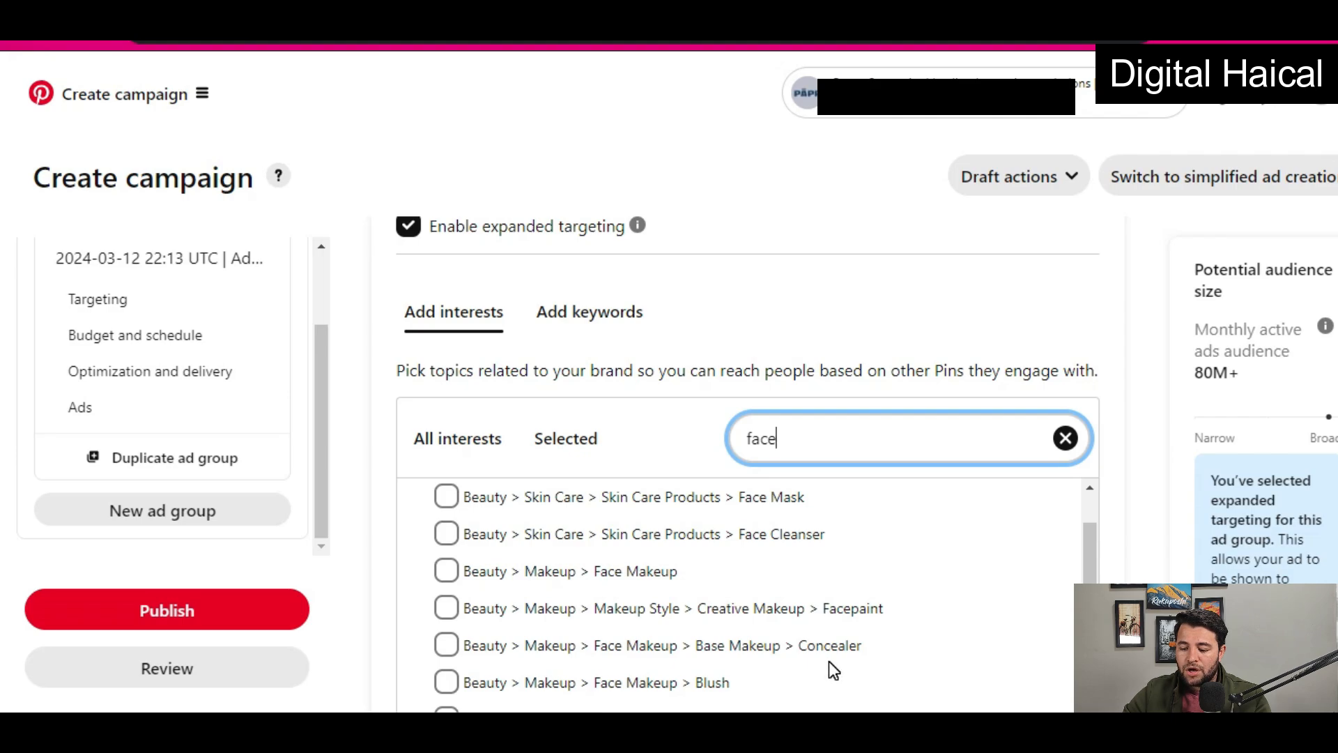
scroll(833, 669, "down", 3)
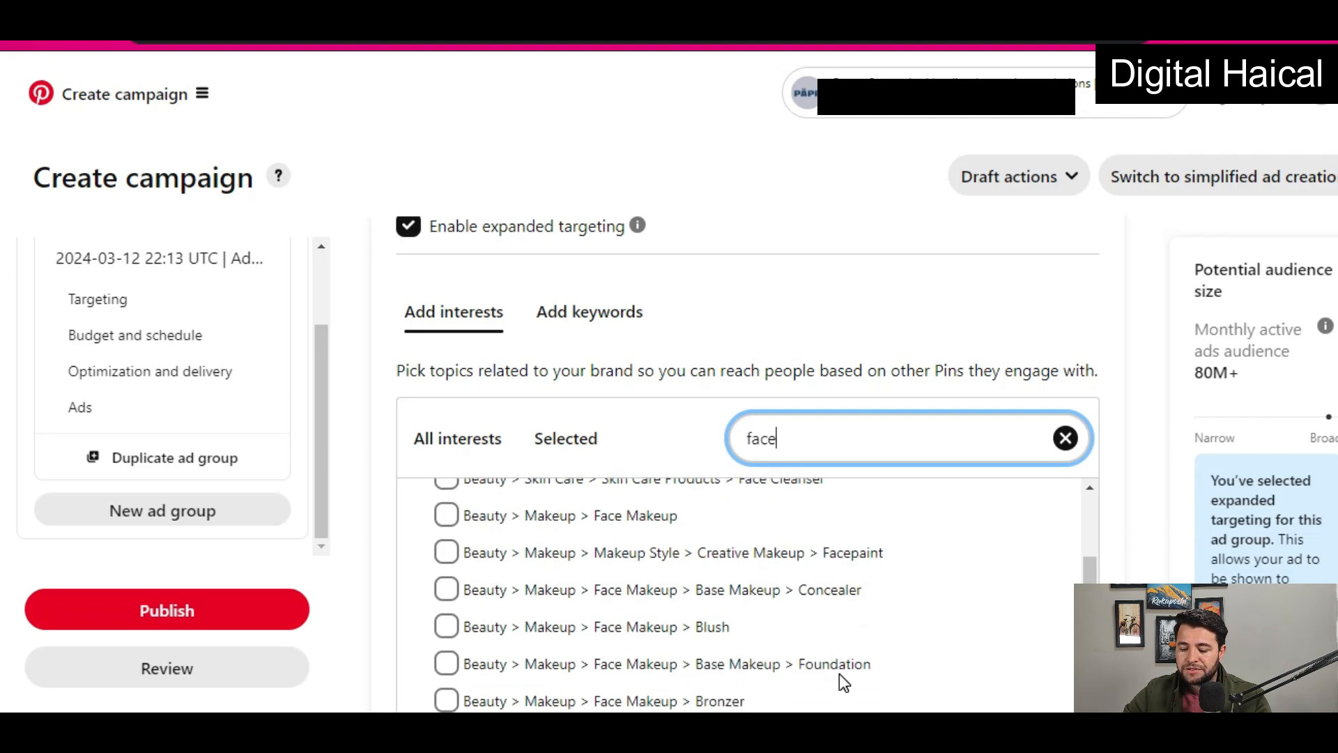
scroll(738, 650, "down", 2)
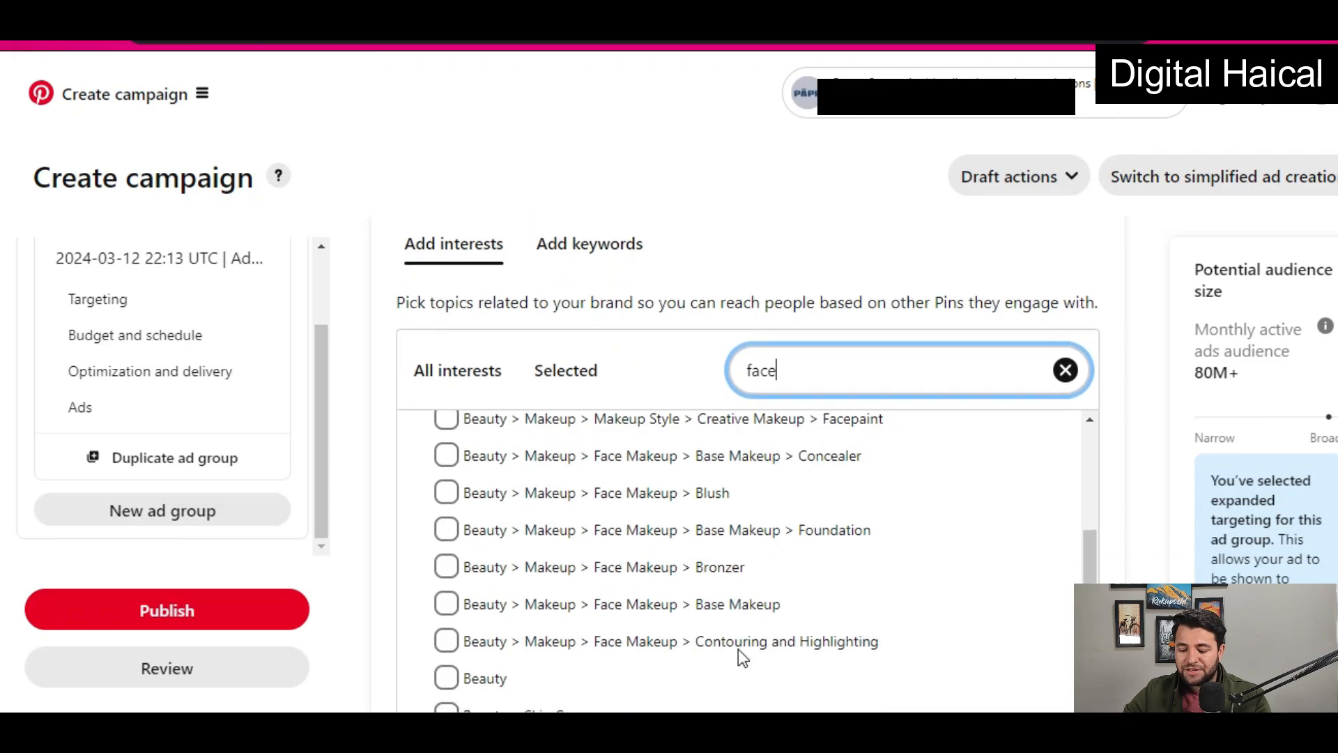
scroll(515, 598, "down", 2)
scroll(481, 582, "down", 1)
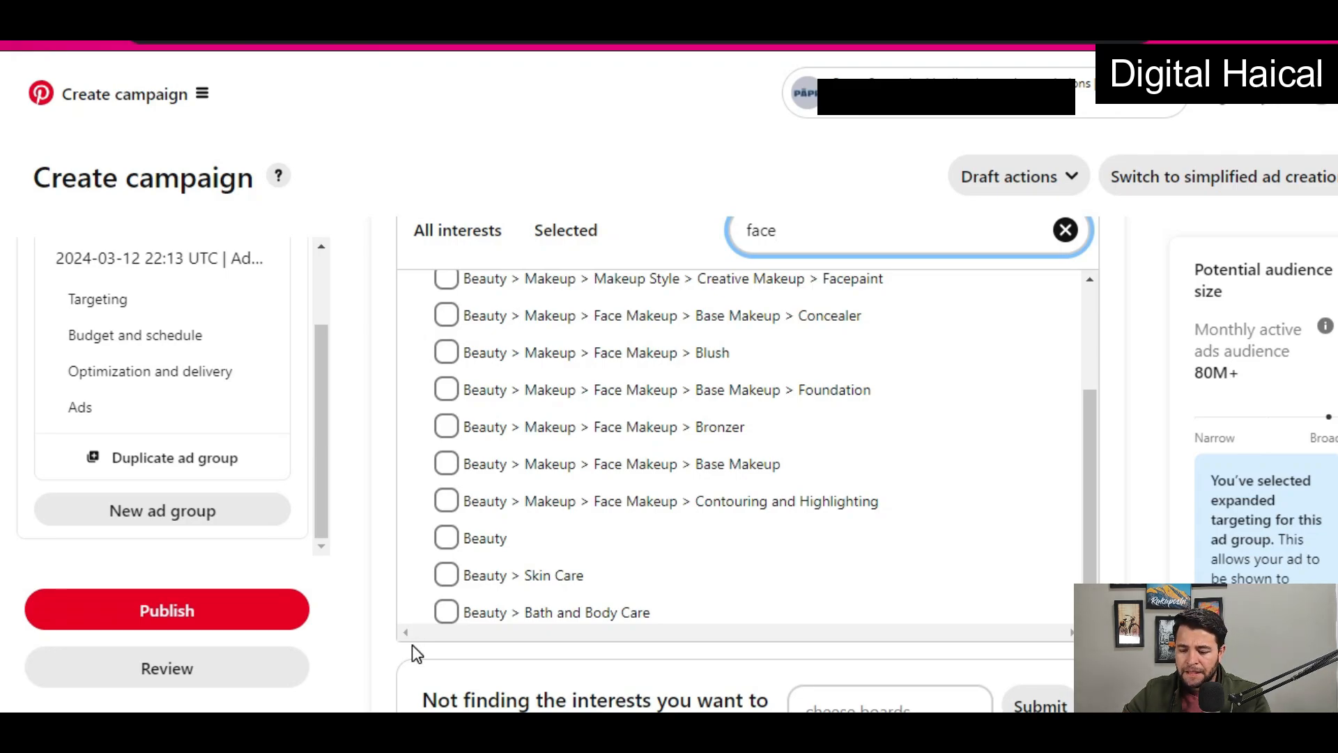
scroll(581, 542, "down", 1)
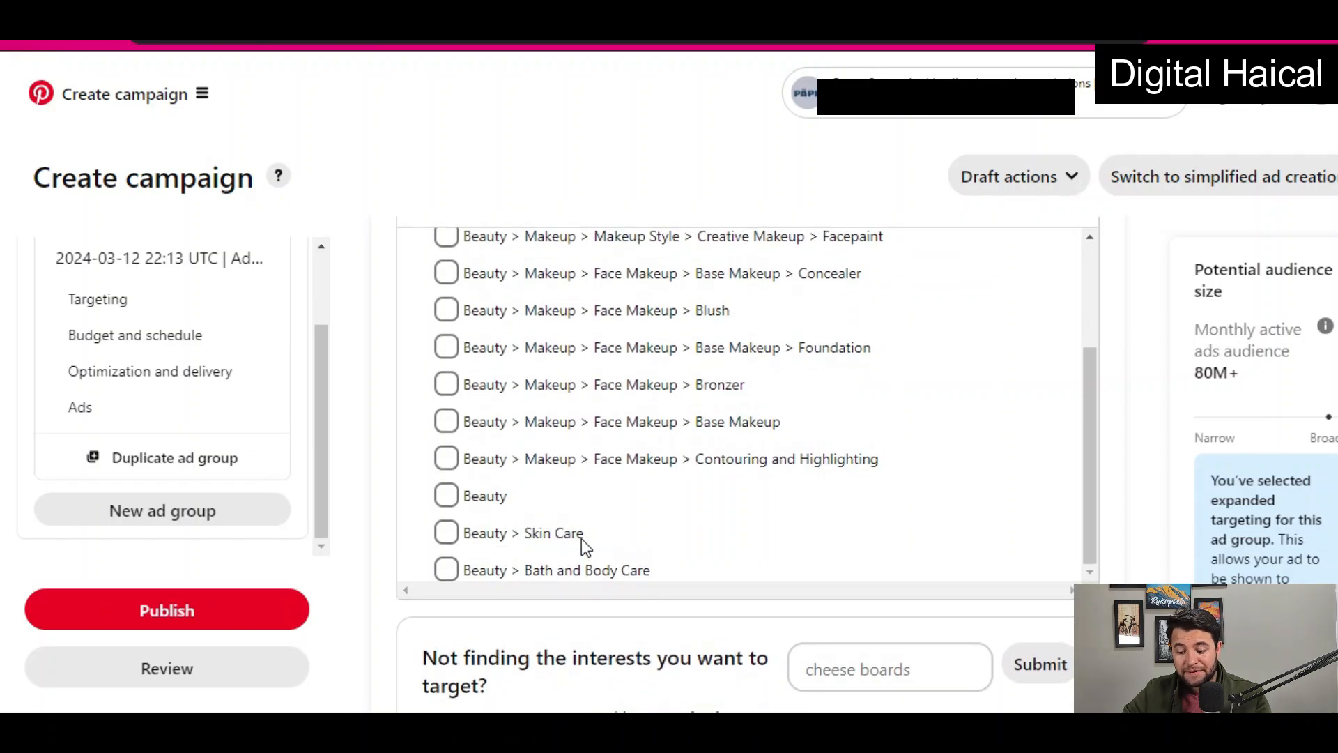
scroll(583, 541, "up", 1)
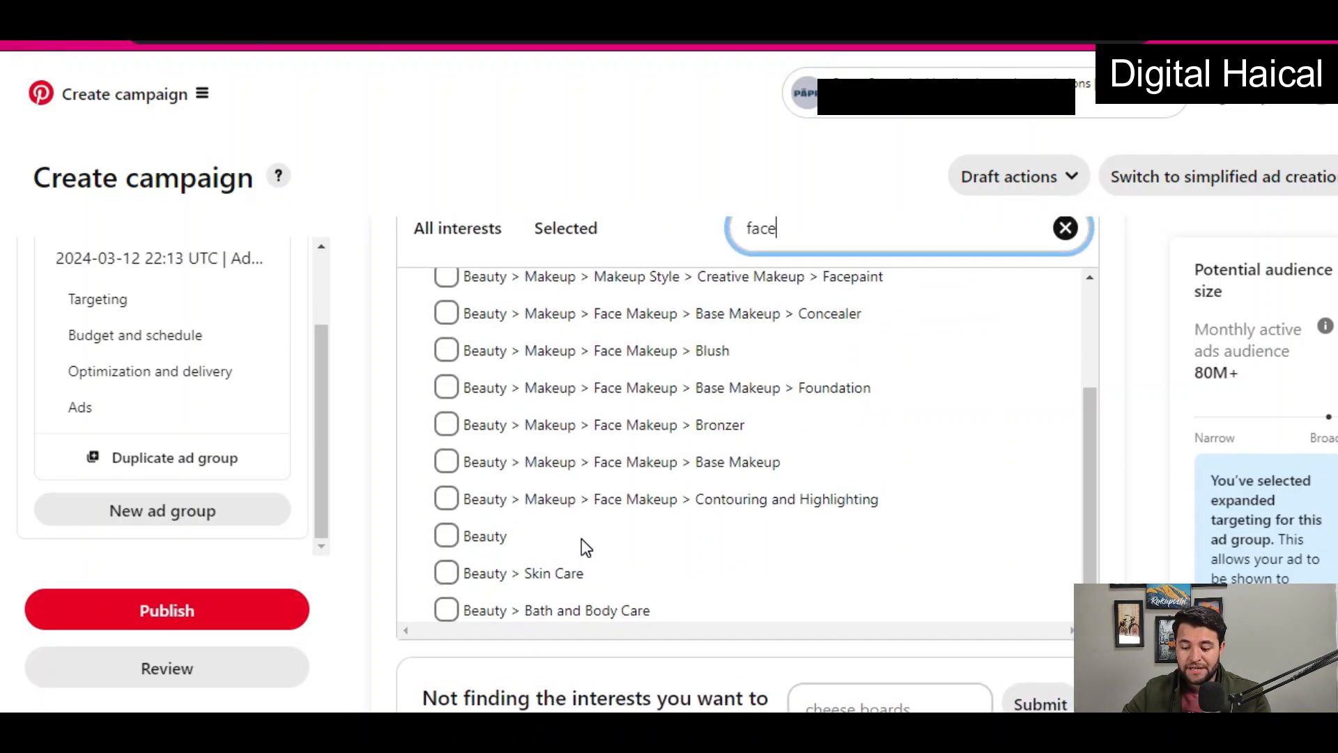
scroll(644, 521, "up", 2)
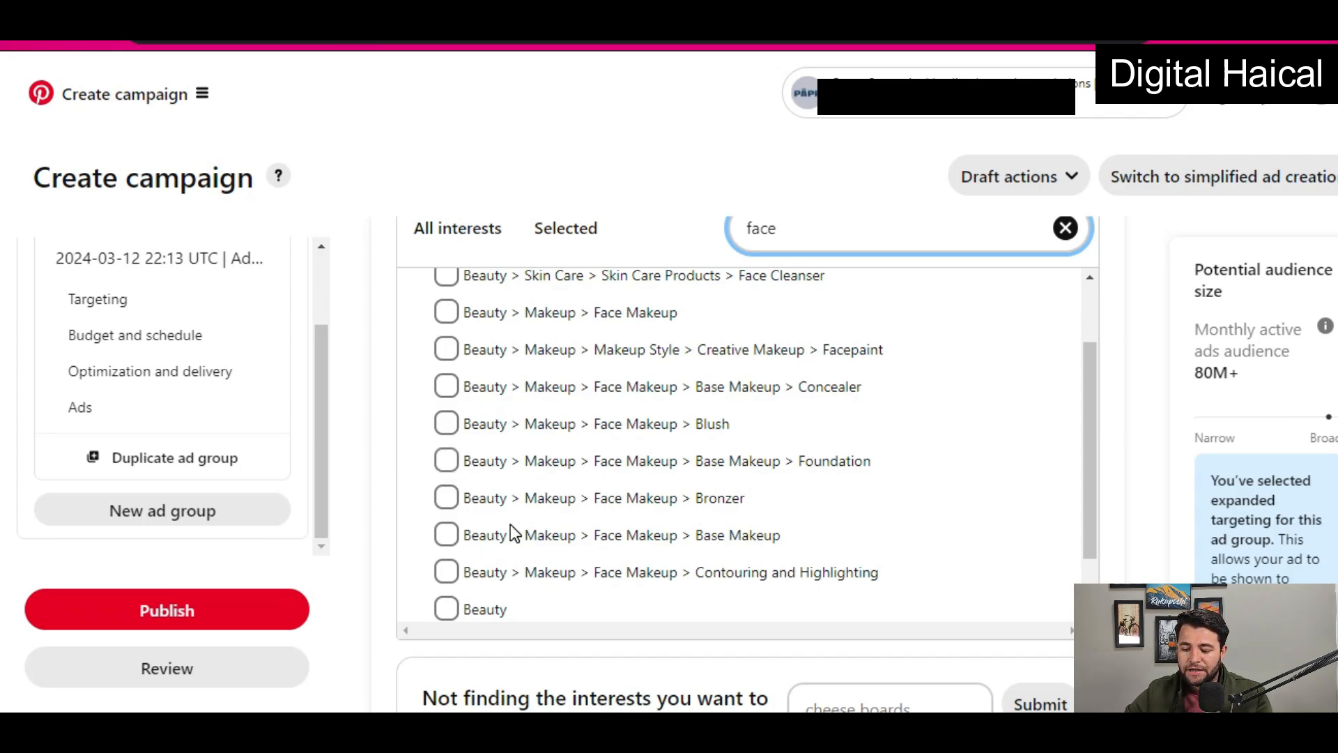
scroll(510, 524, "down", 1)
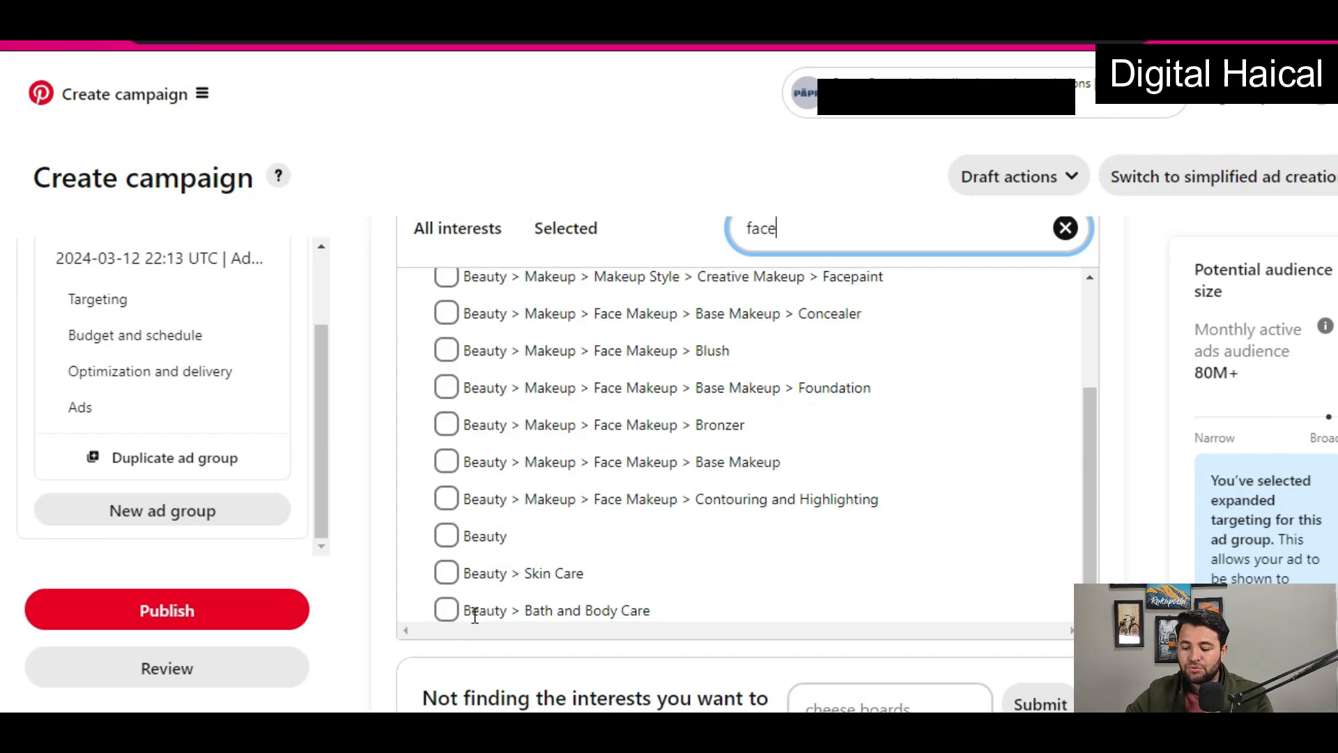
- Search the interests for "skincare" and select the Beauty > Skin Care interest for the ad group
double_click(809, 219)
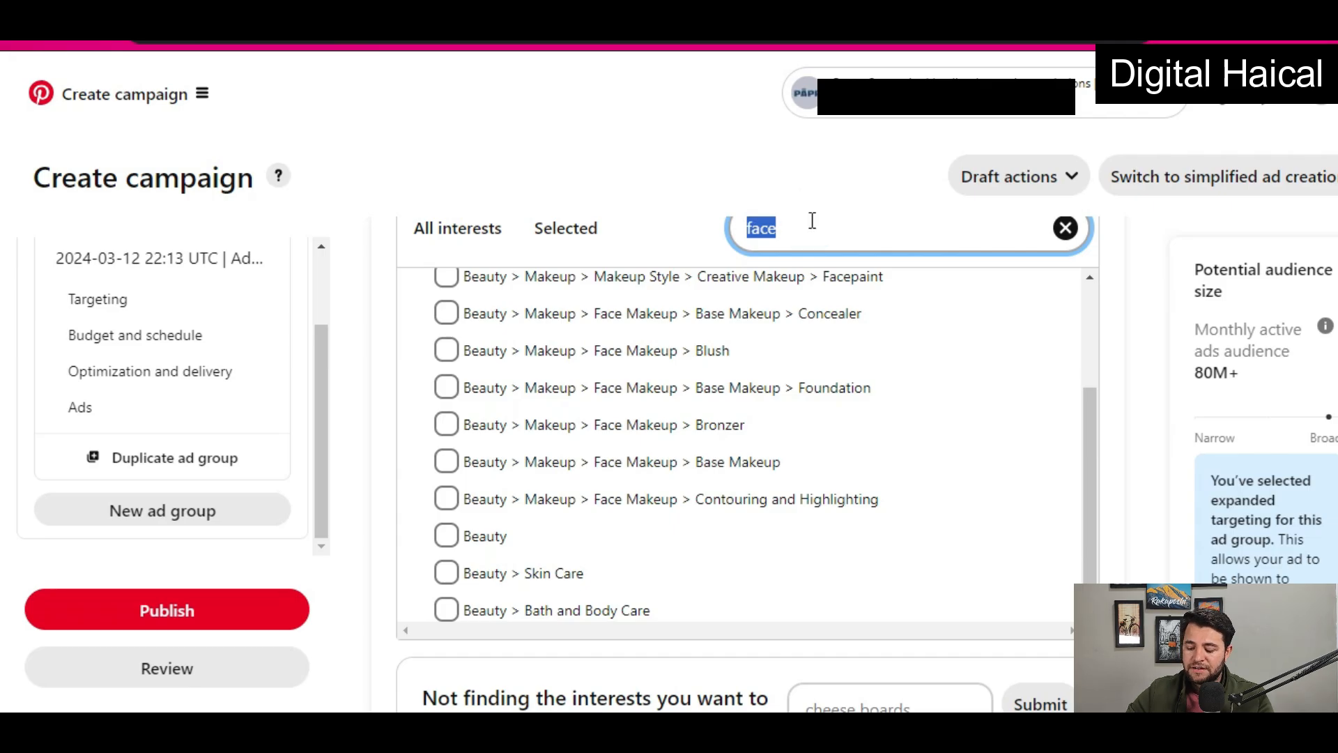
type("skincare")
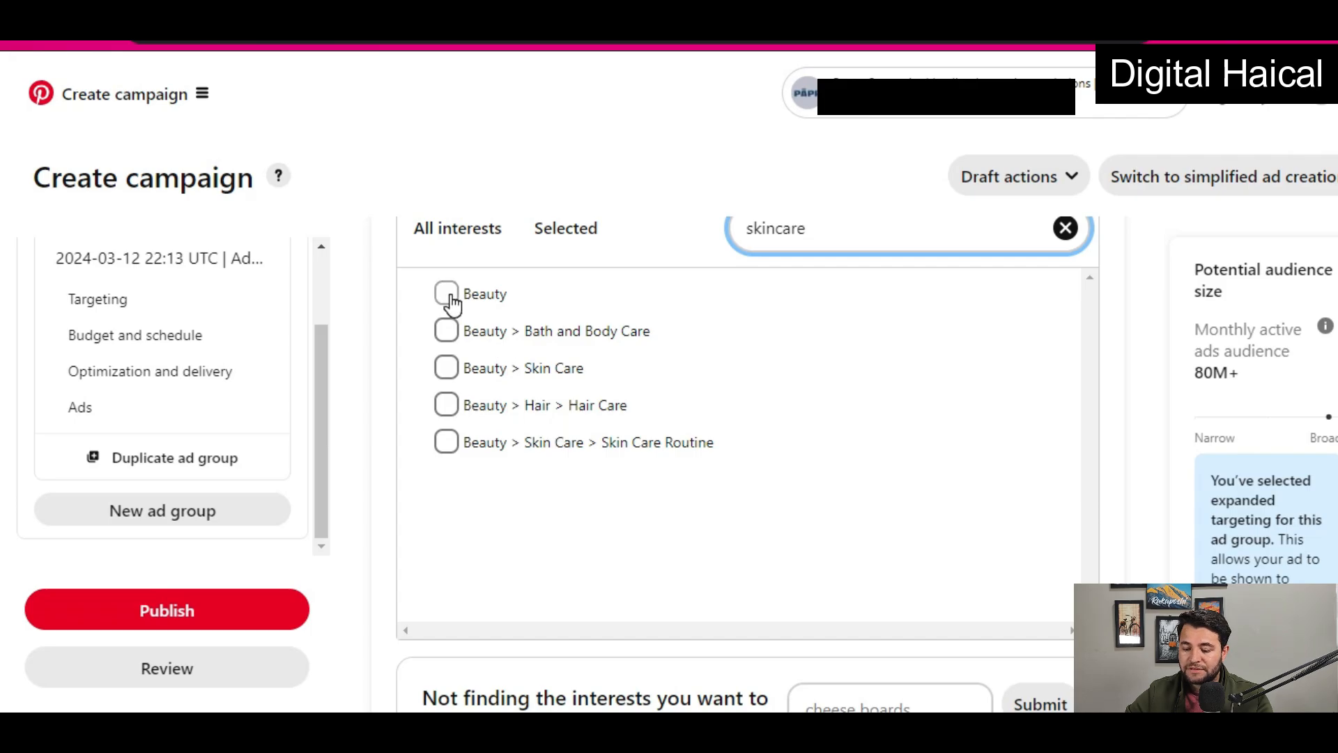
scroll(596, 314, "up", 3)
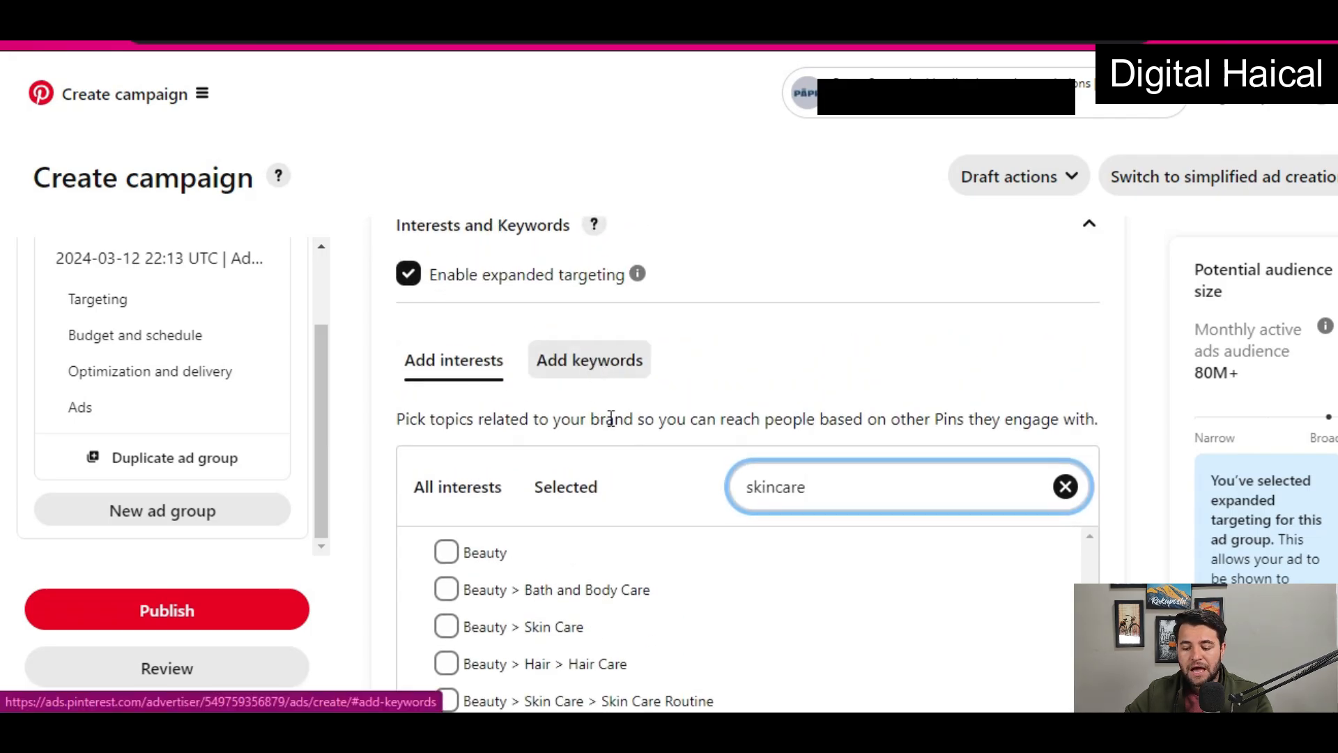
scroll(640, 523, "down", 1)
left_click(447, 476)
left_click(447, 550)
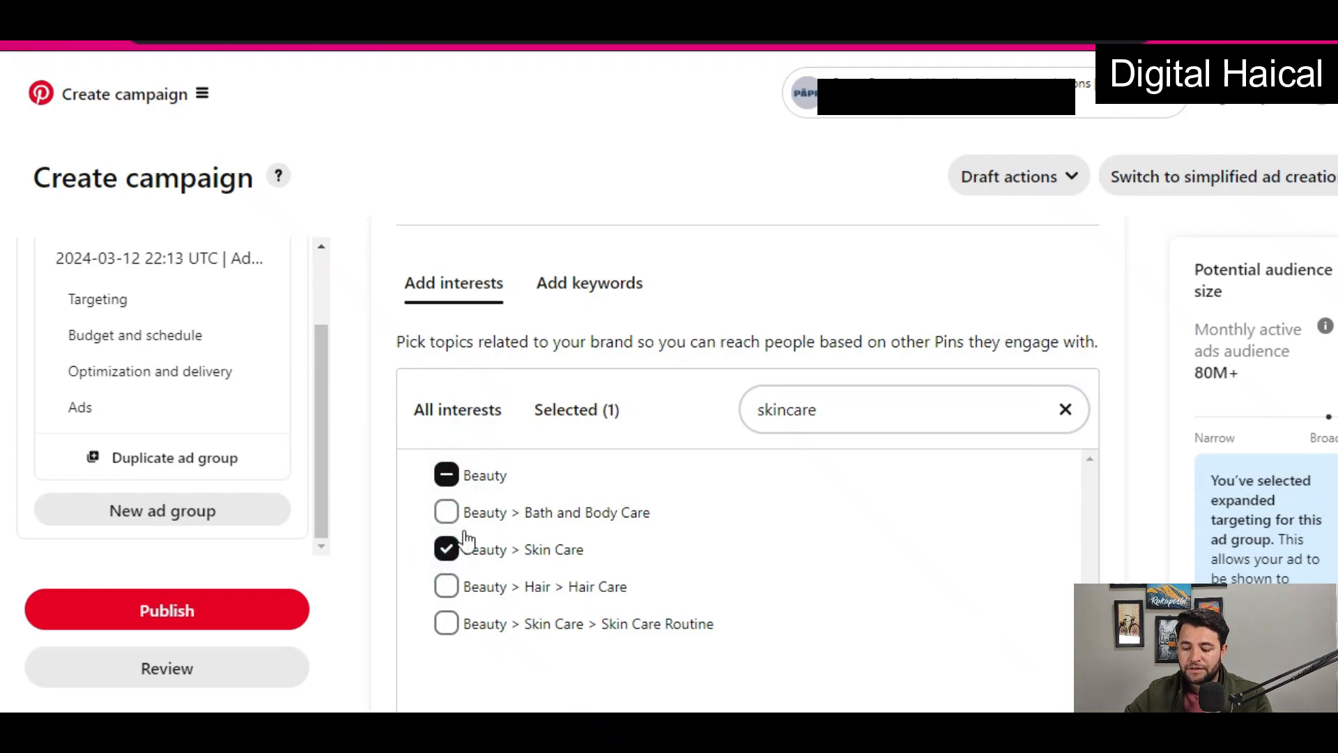
- Switch from adding interests to adding keywords and activate the related keyword search
left_click(590, 301)
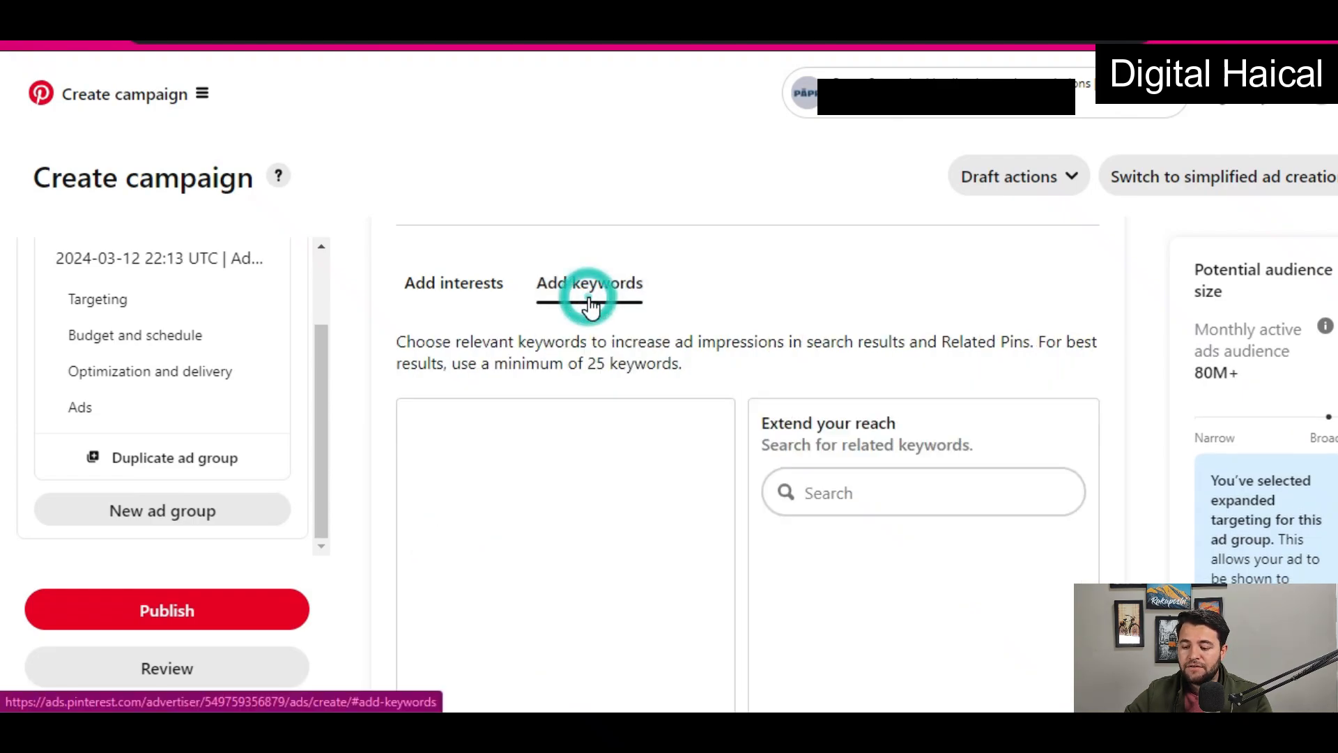
scroll(884, 499, "down", 1)
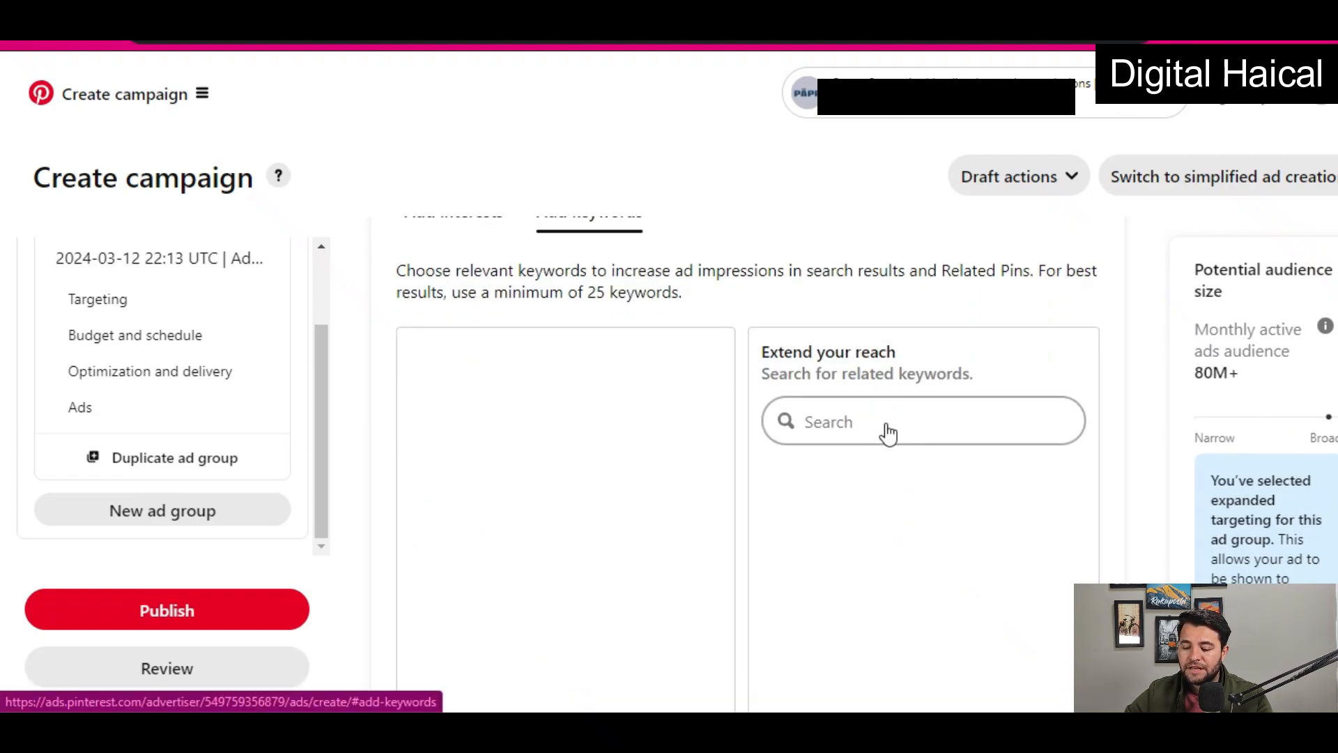
left_click(888, 422)
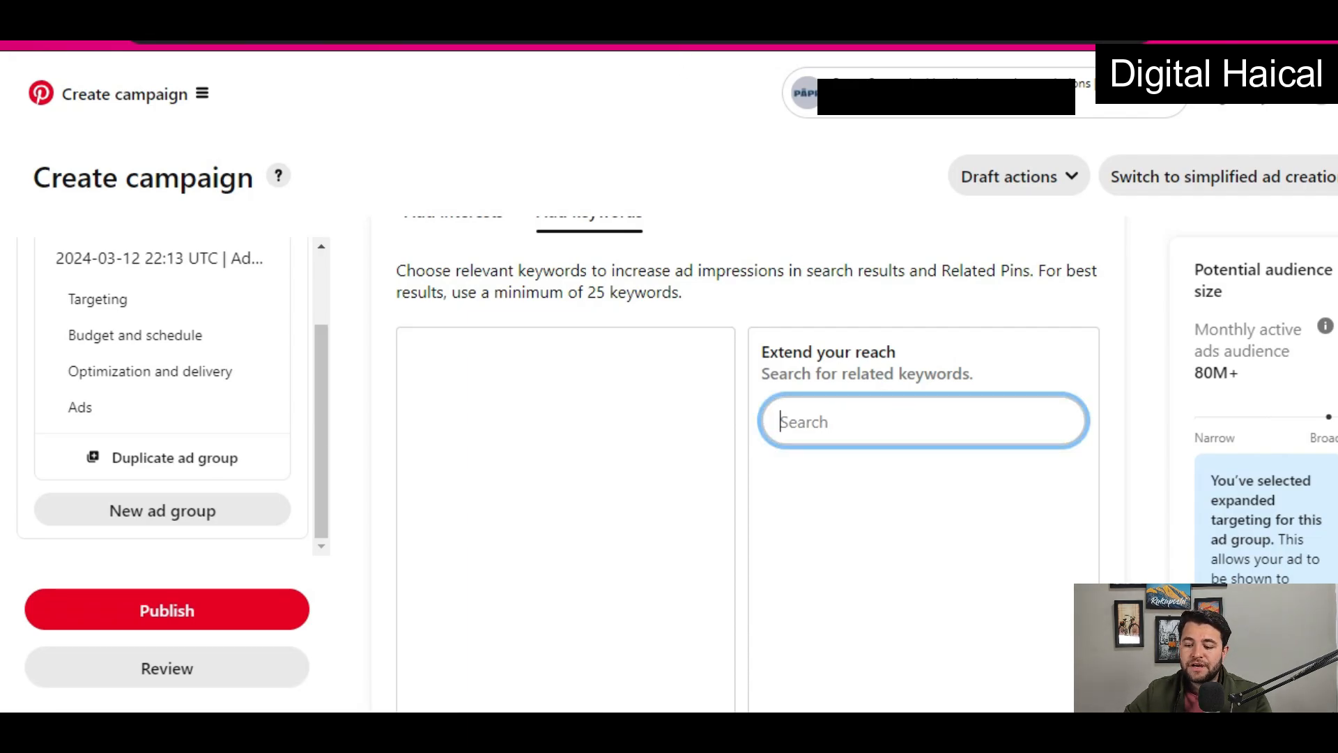
- Open Pinterest in a new browser tab, search for "skin care" and choose the suggestion "skin care solutions"
key("ctrl+t")
type("pinterest")
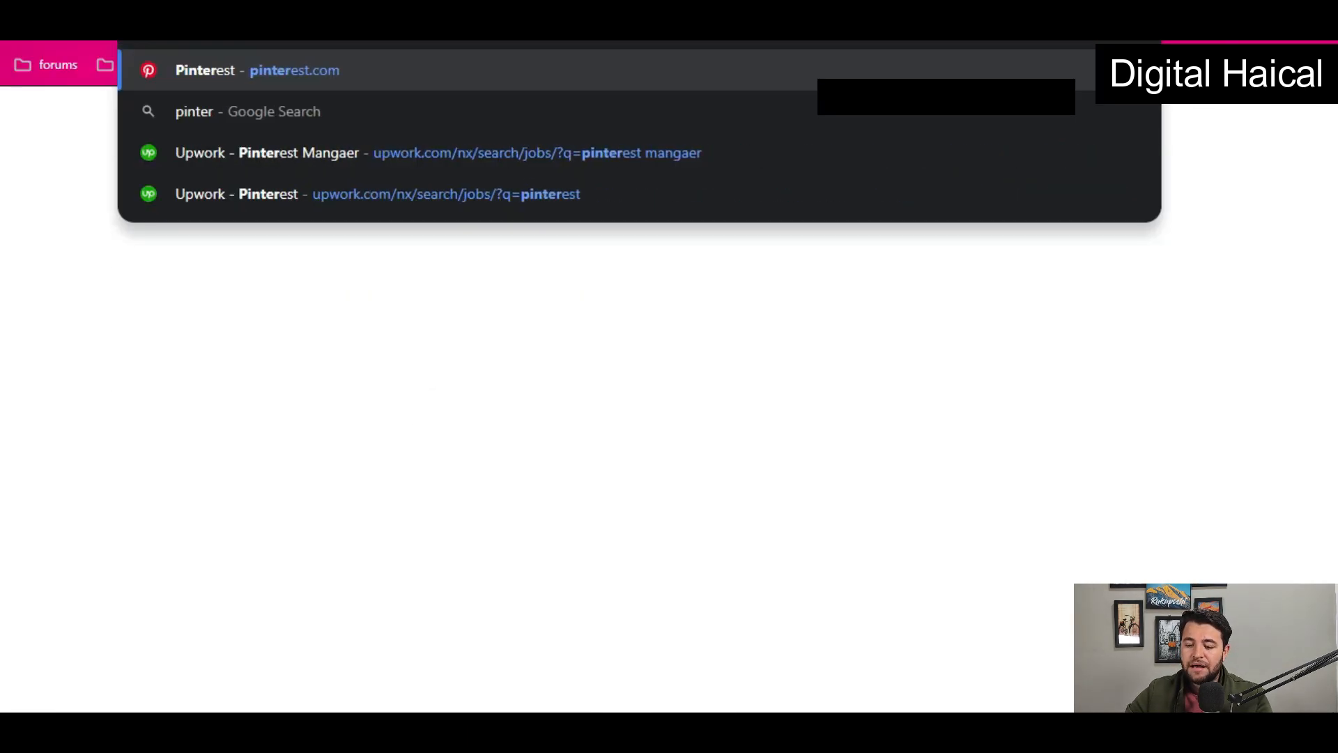
key("Return")
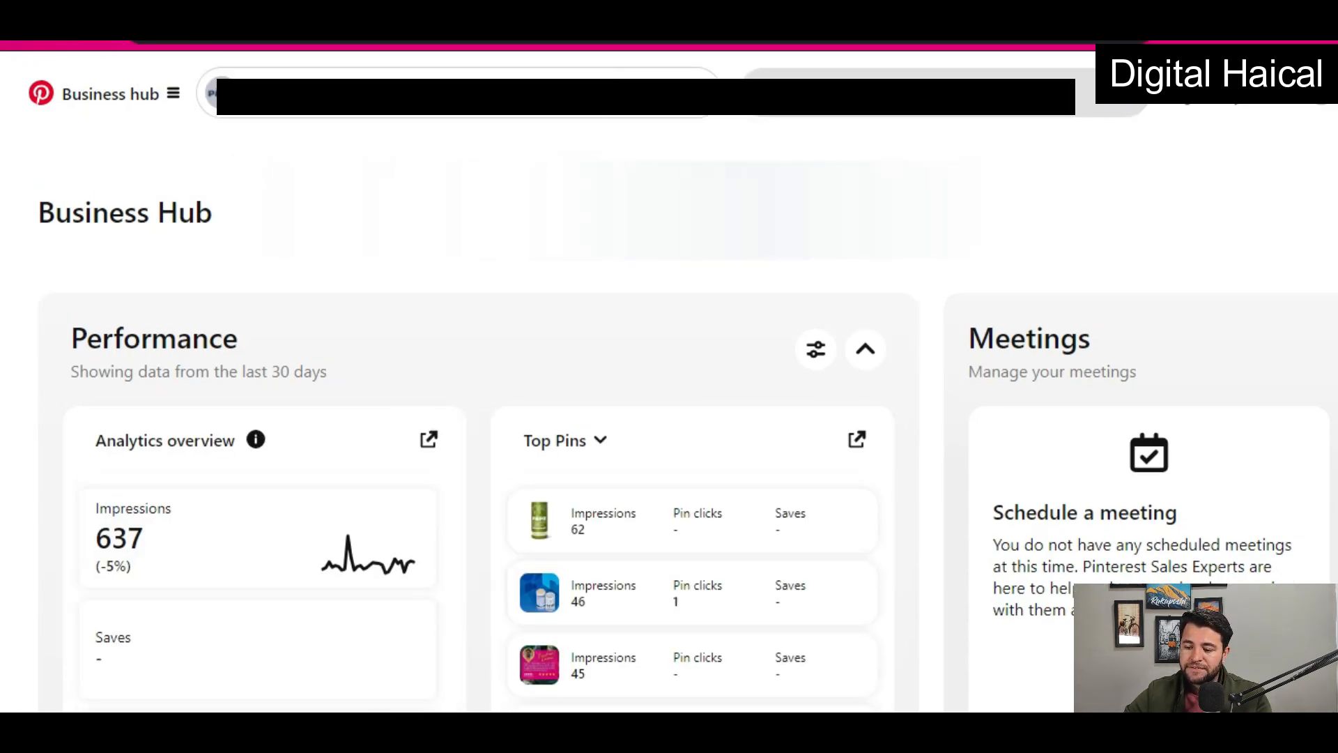
left_click(924, 98)
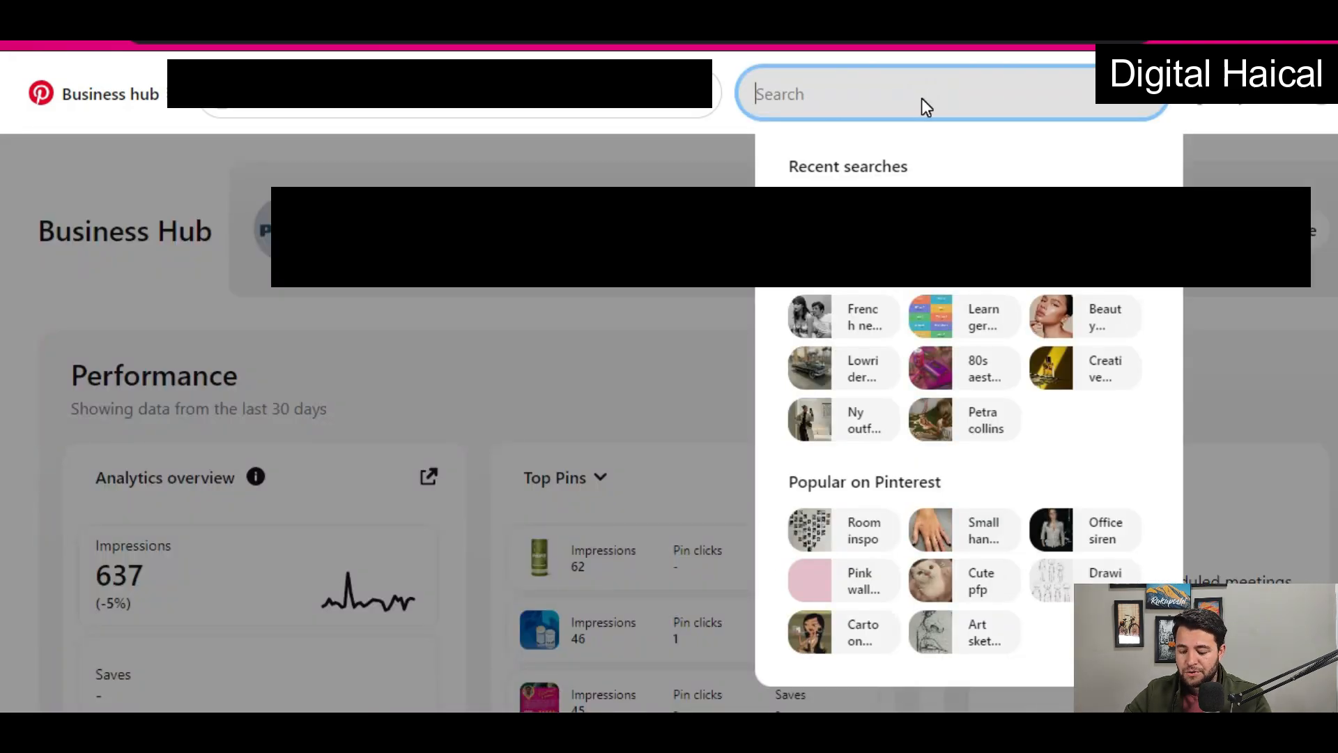
type("skin care")
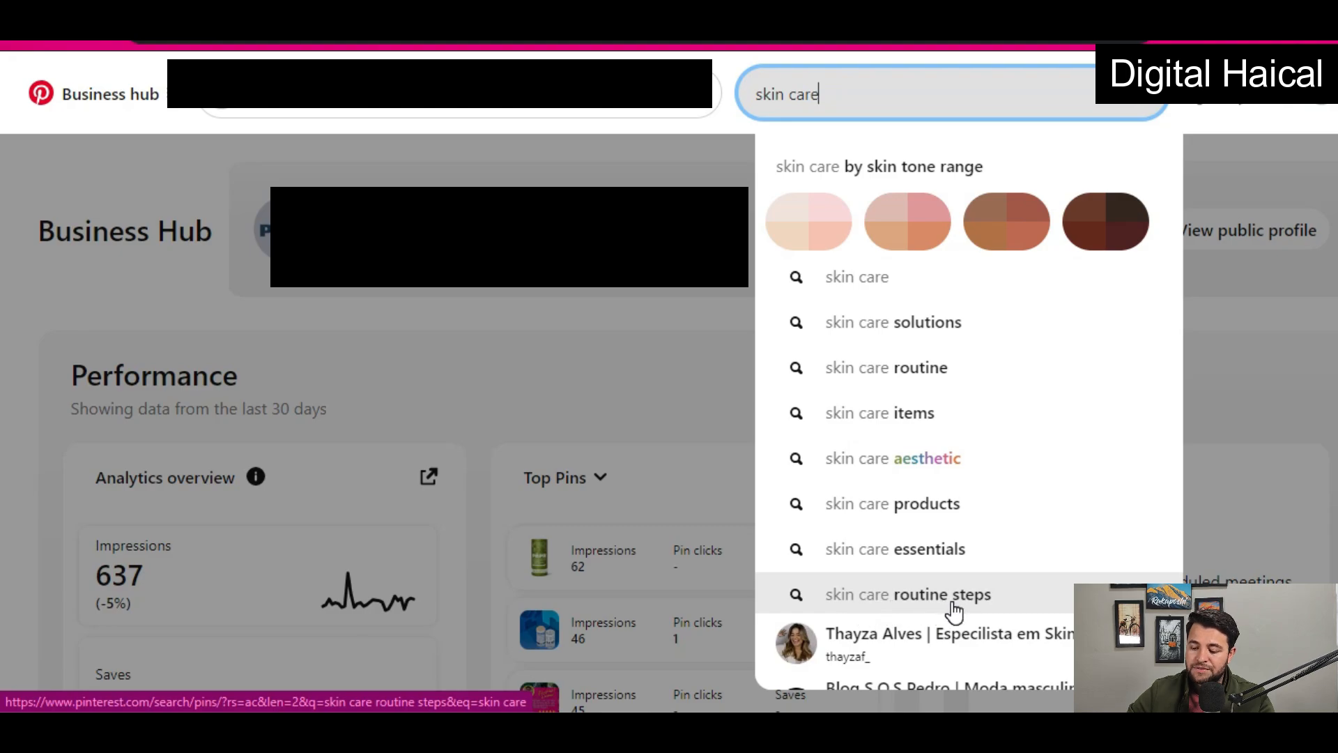
left_click(902, 341)
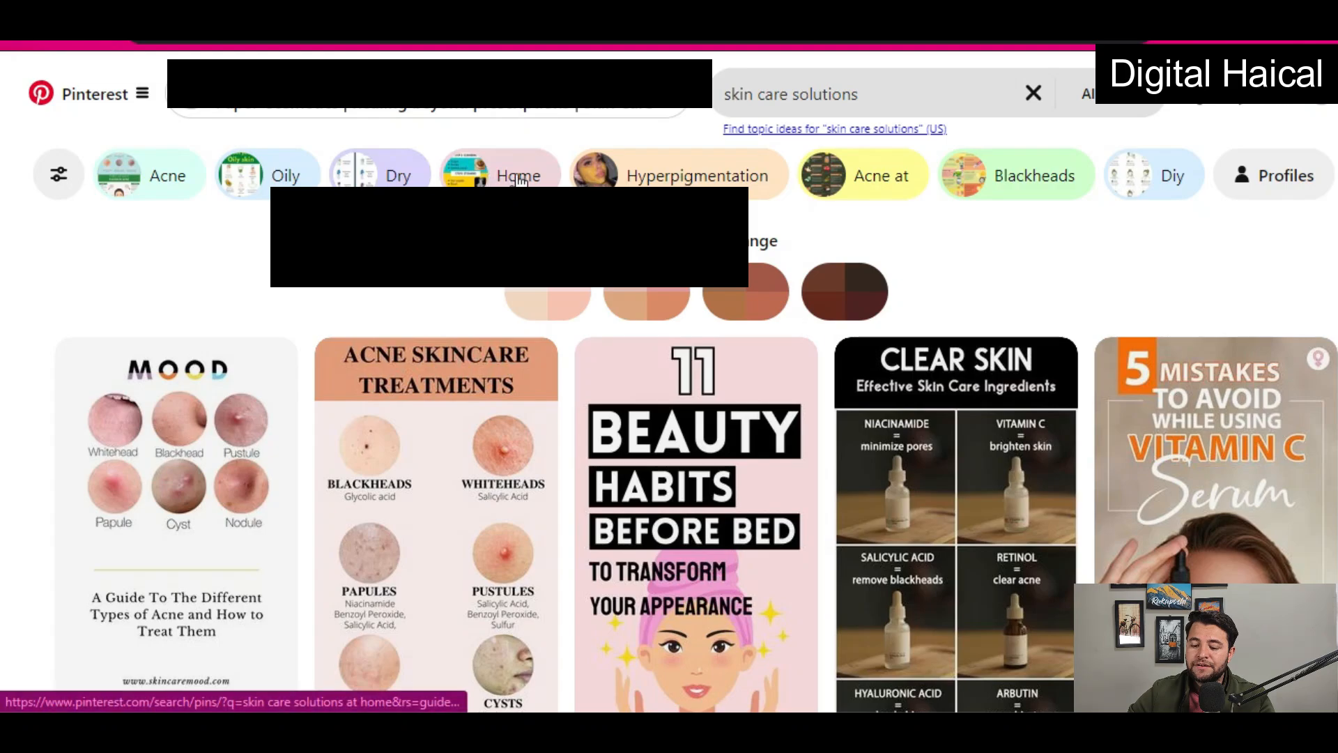
- Narrow the skin care solutions results to Blackheads and examine the matching pins and related trends
left_click(1004, 192)
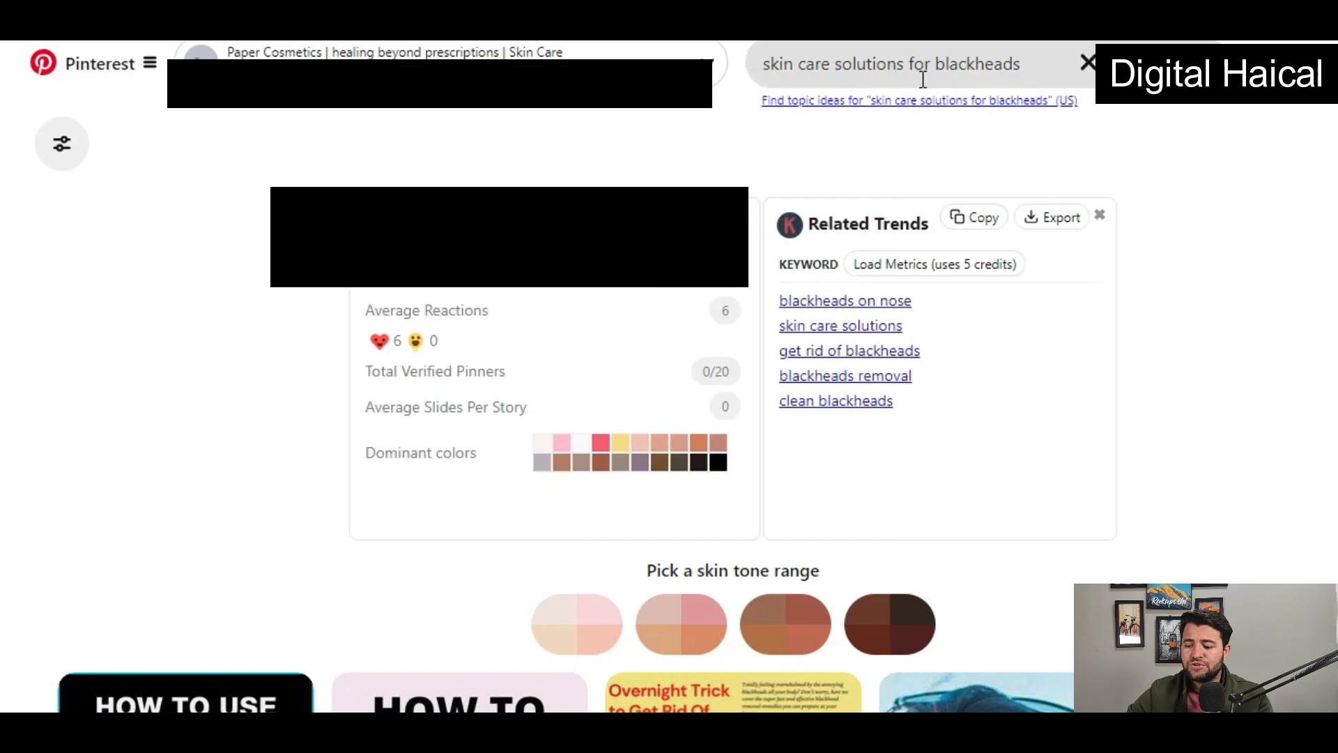
scroll(697, 418, "down", 5)
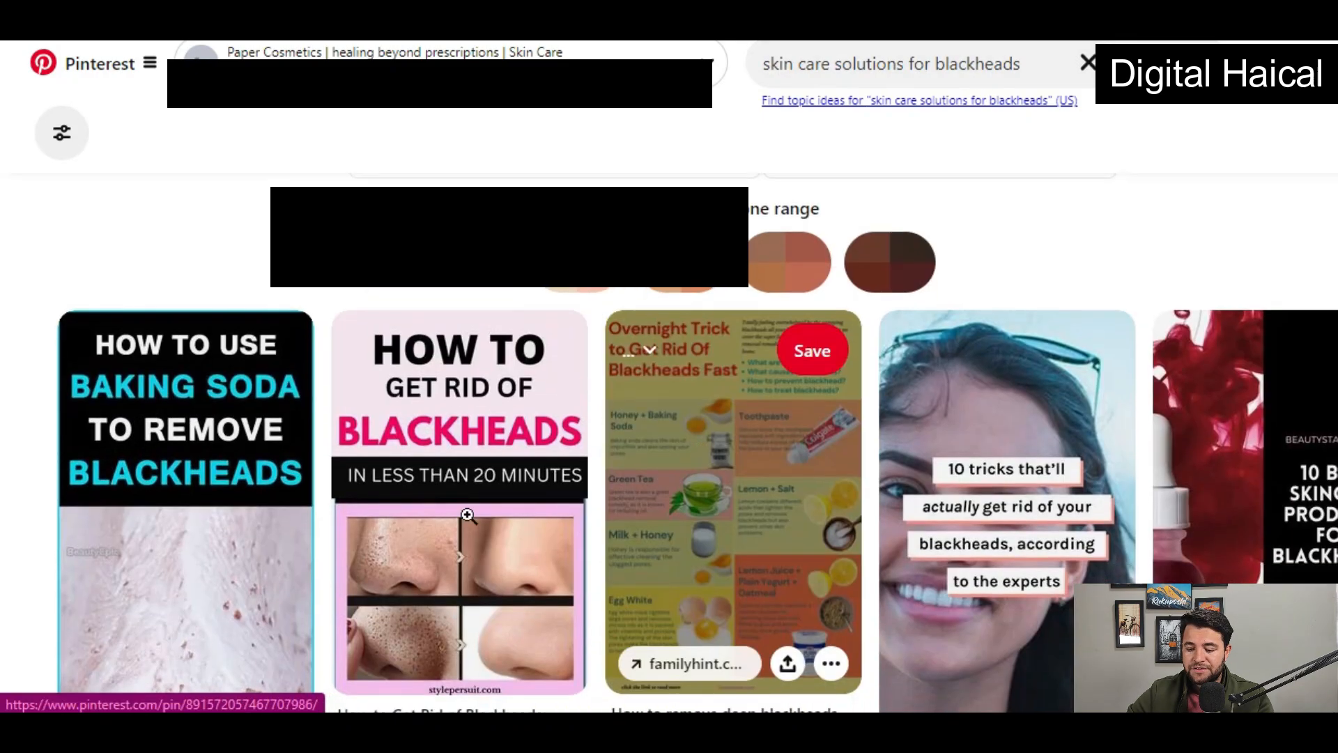
scroll(611, 554, "down", 5)
scroll(611, 554, "up", 9)
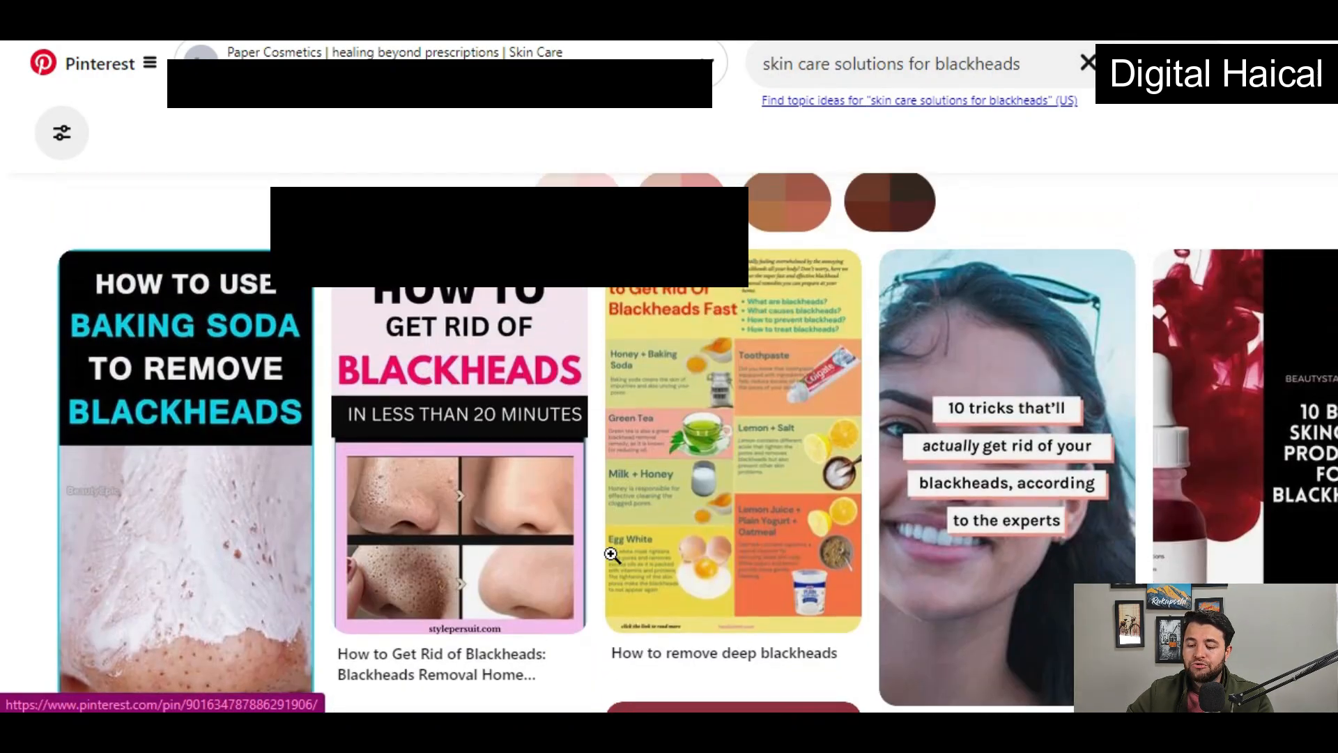
scroll(611, 554, "up", 1)
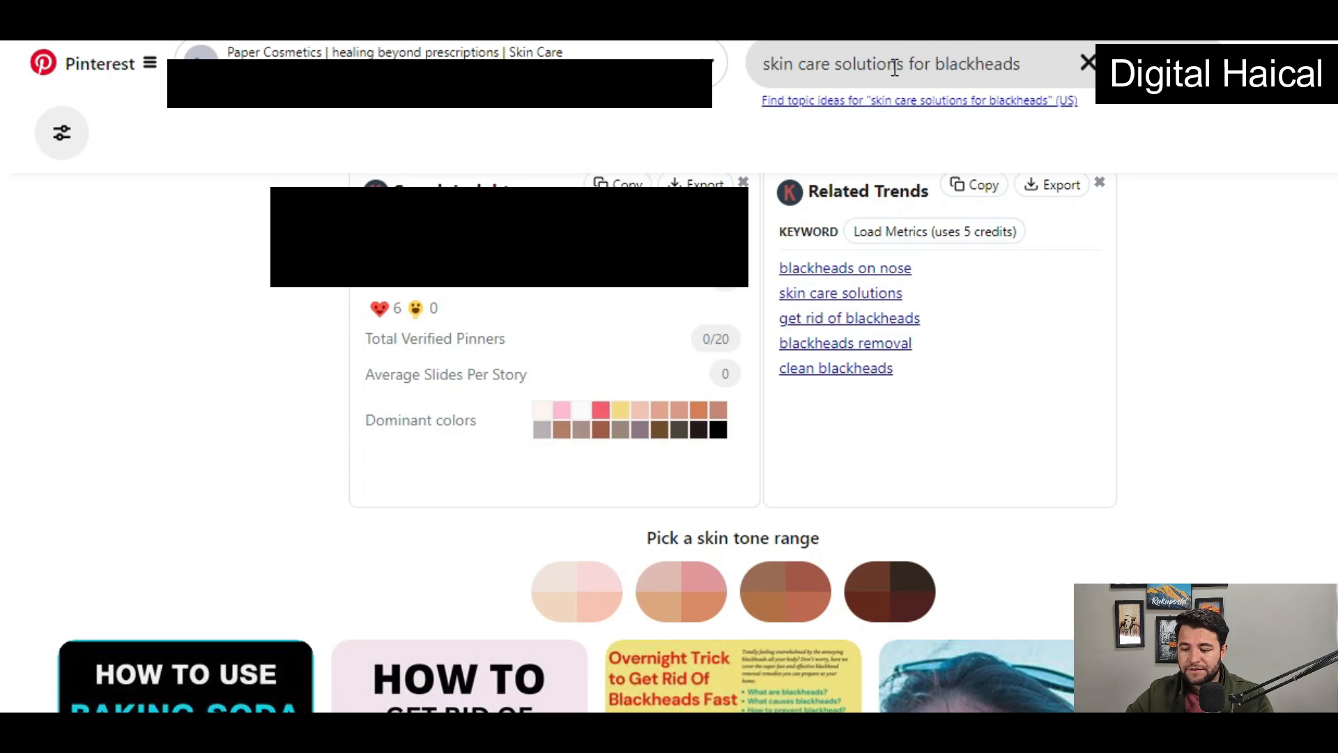
- Replace the "skin care solutions for blackheads" search text with "skin care" to check keyword suggestions
left_click_drag(906, 63, 760, 70)
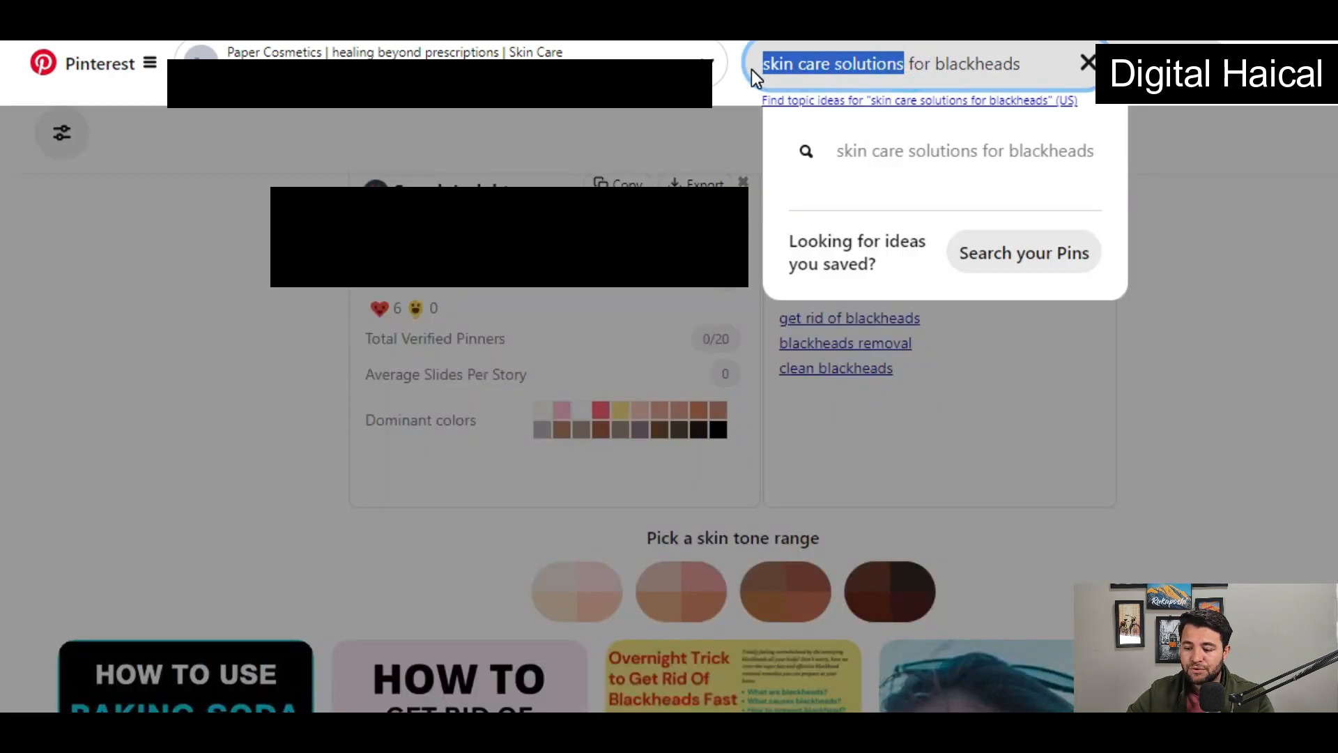
left_click_drag(1021, 63, 752, 60)
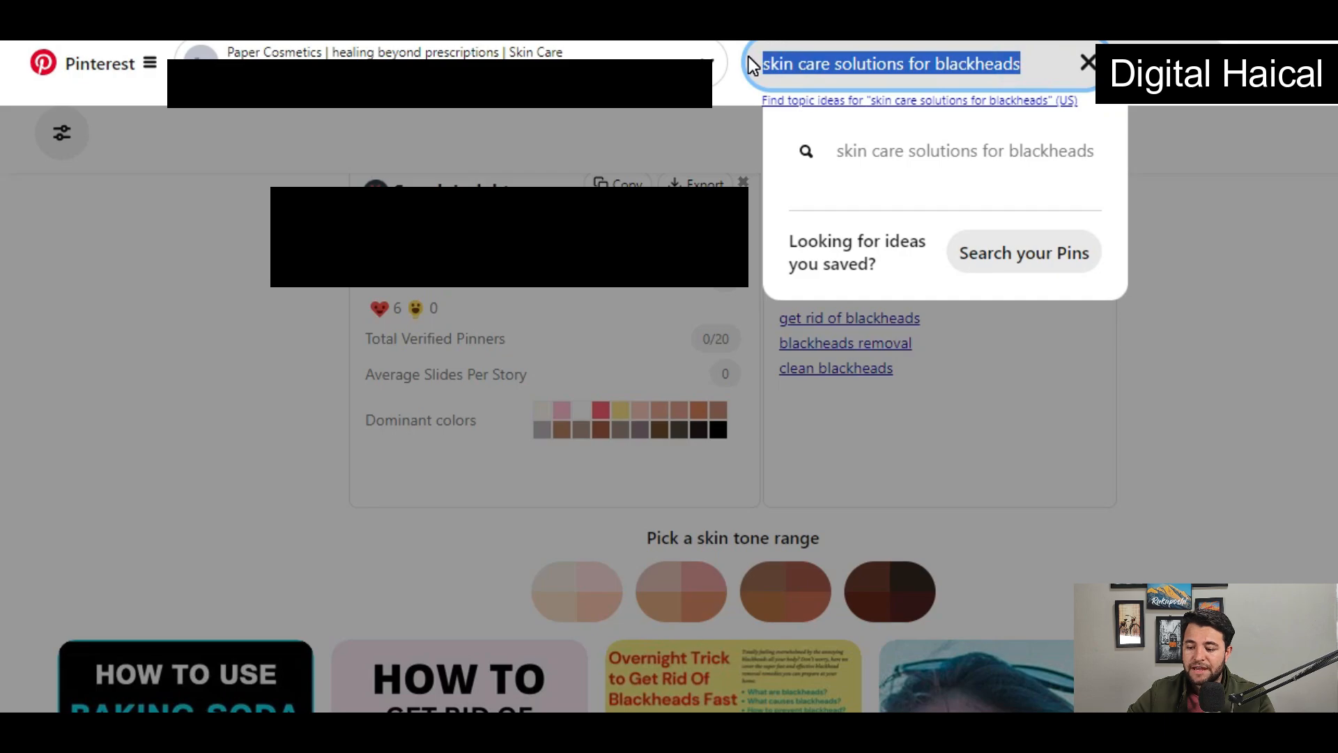
key("BackSpace")
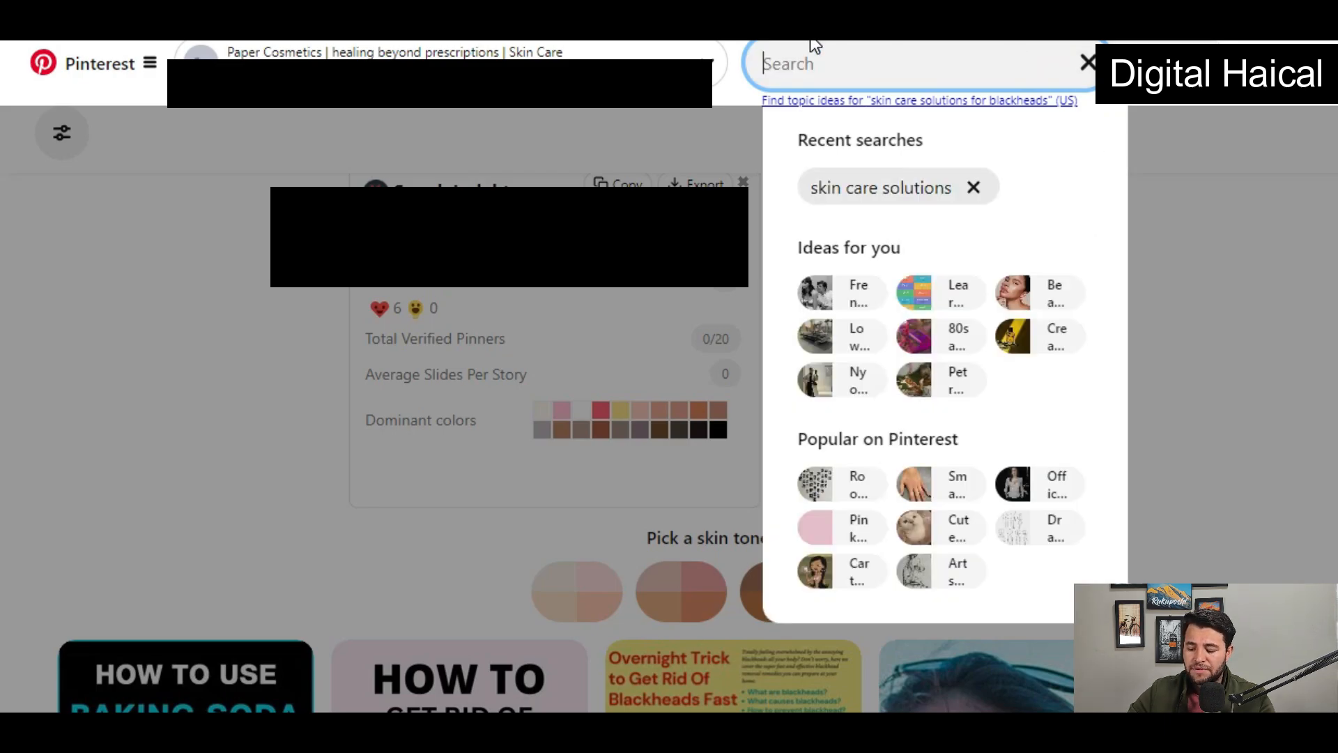
type("skin care")
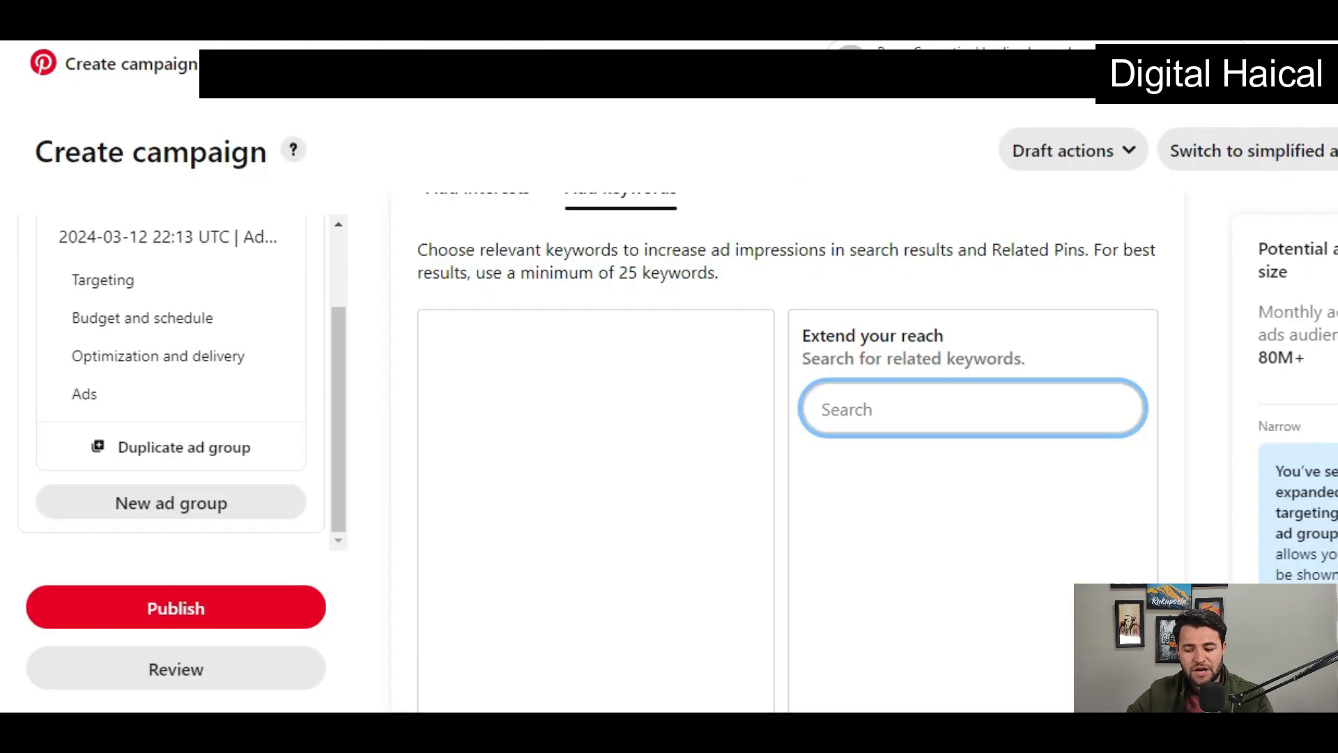
- Back in the campaign, search related keywords for "skin care" and add skin care routine, tips, products, routines and aesthetic
type("skin")
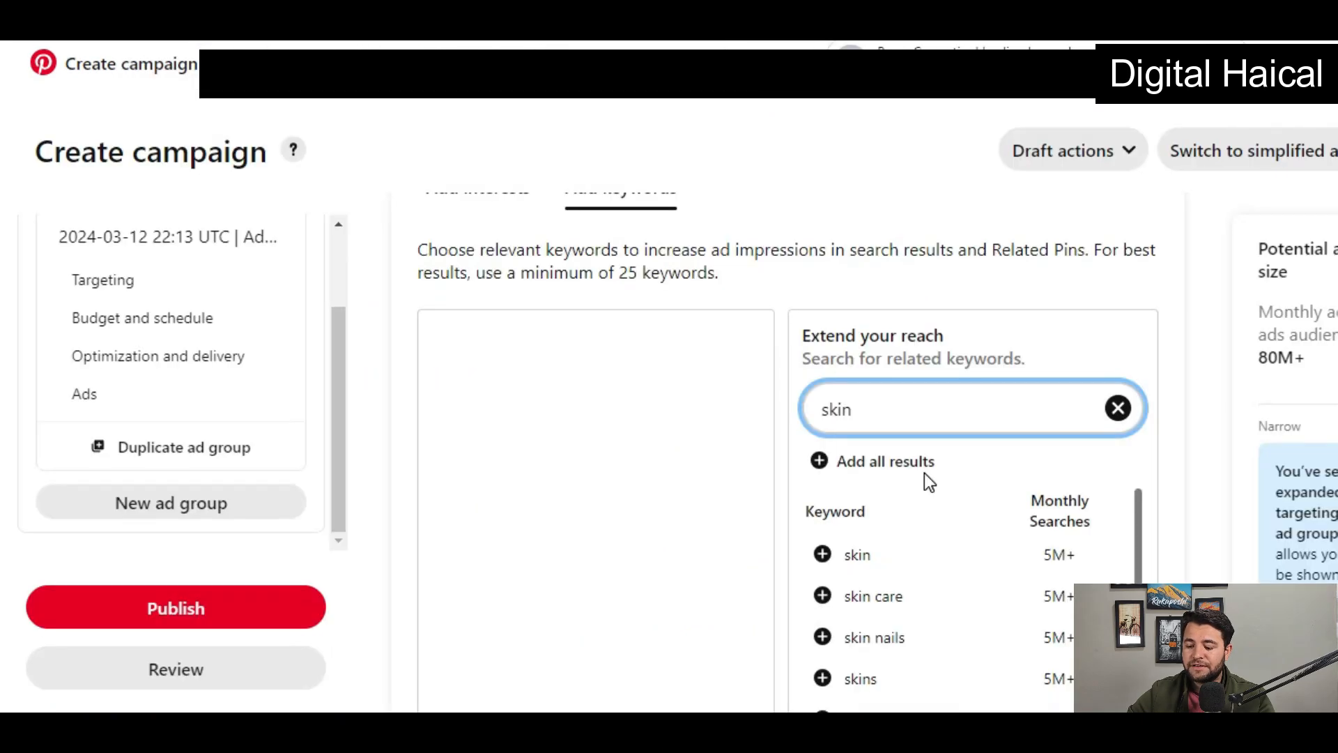
type("care")
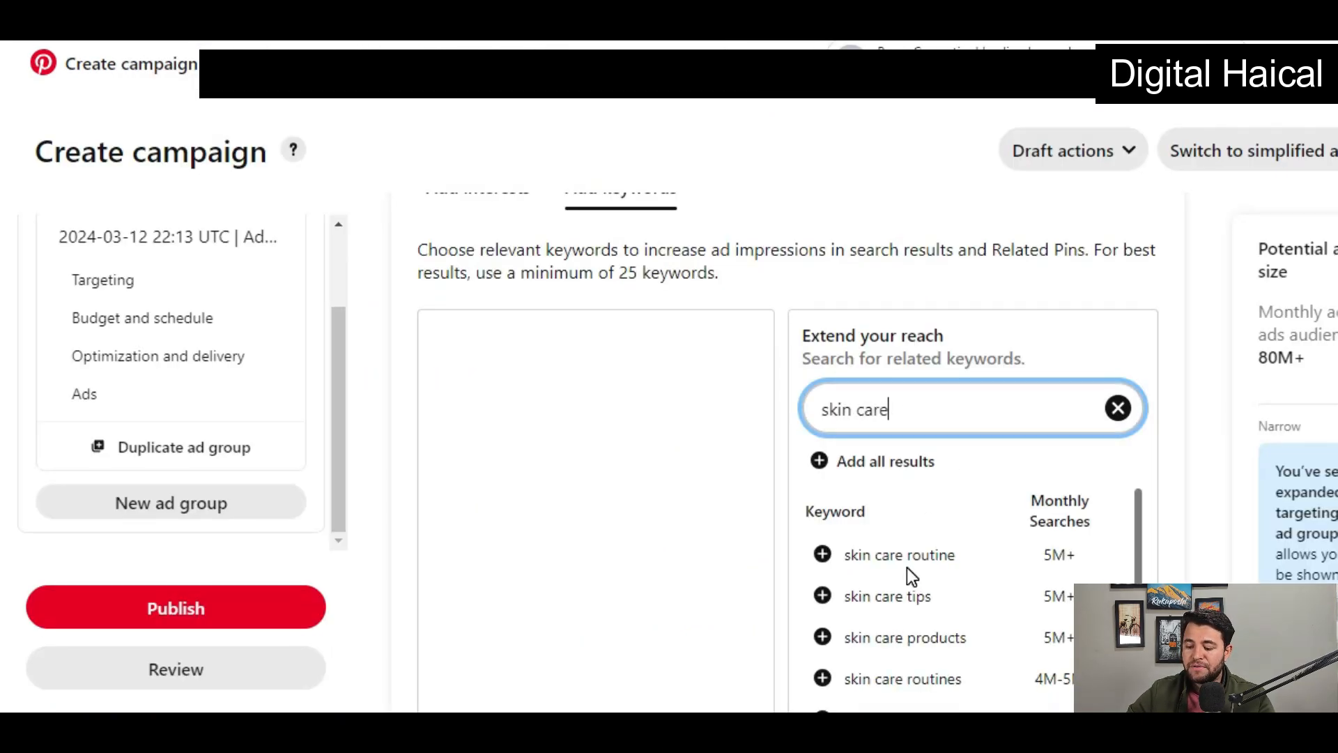
left_click(823, 556)
left_click(824, 597)
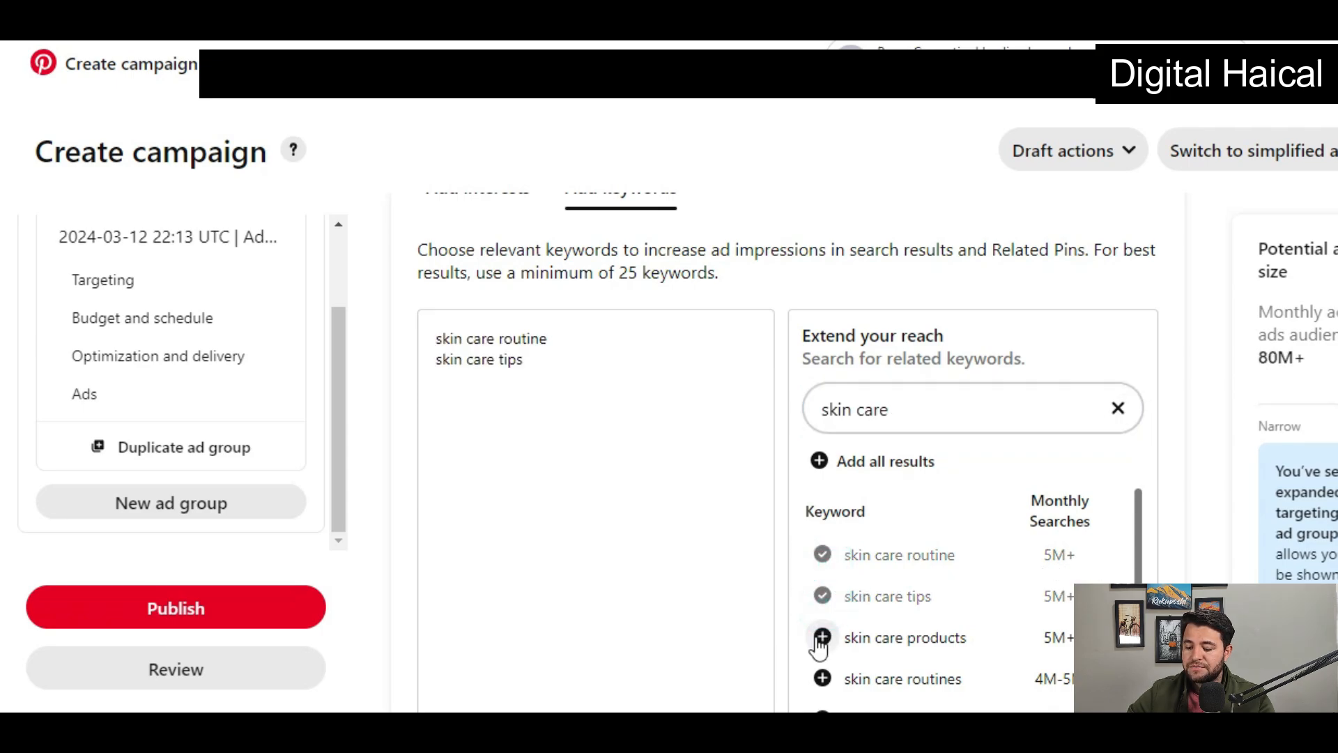
left_click(823, 637)
scroll(825, 633, "down", 1)
left_click(823, 614)
left_click(820, 657)
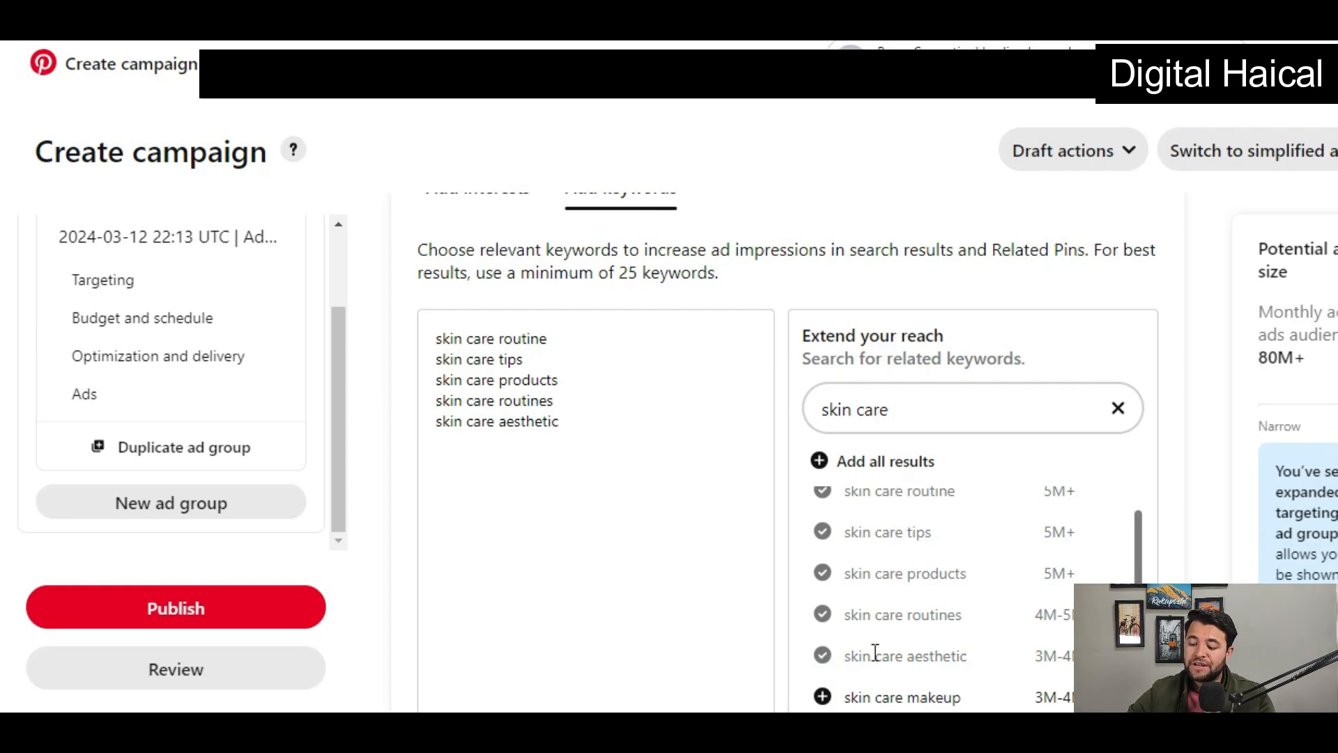
- Add the skin care makeup, hacks, steps, ideas, beauty, routine tips and routine steps suggestions to the keyword list
scroll(871, 645, "down", 2)
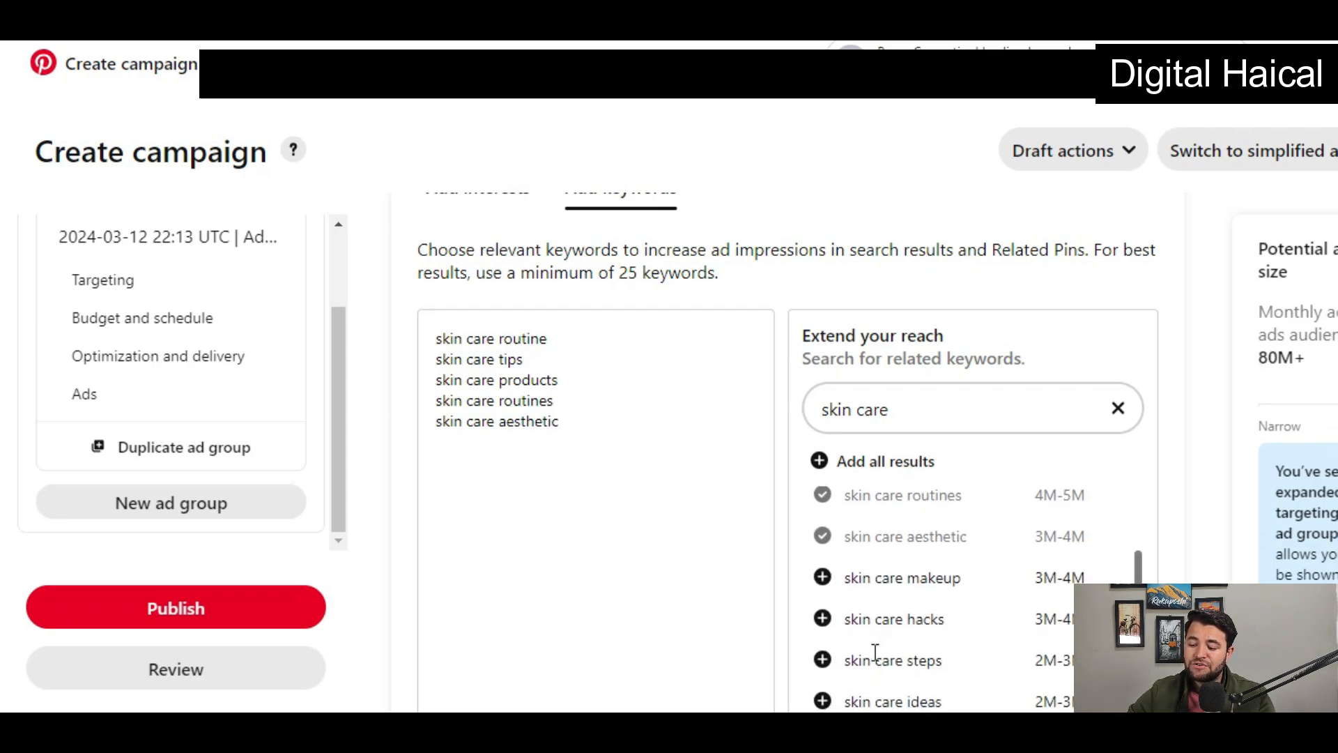
left_click(822, 573)
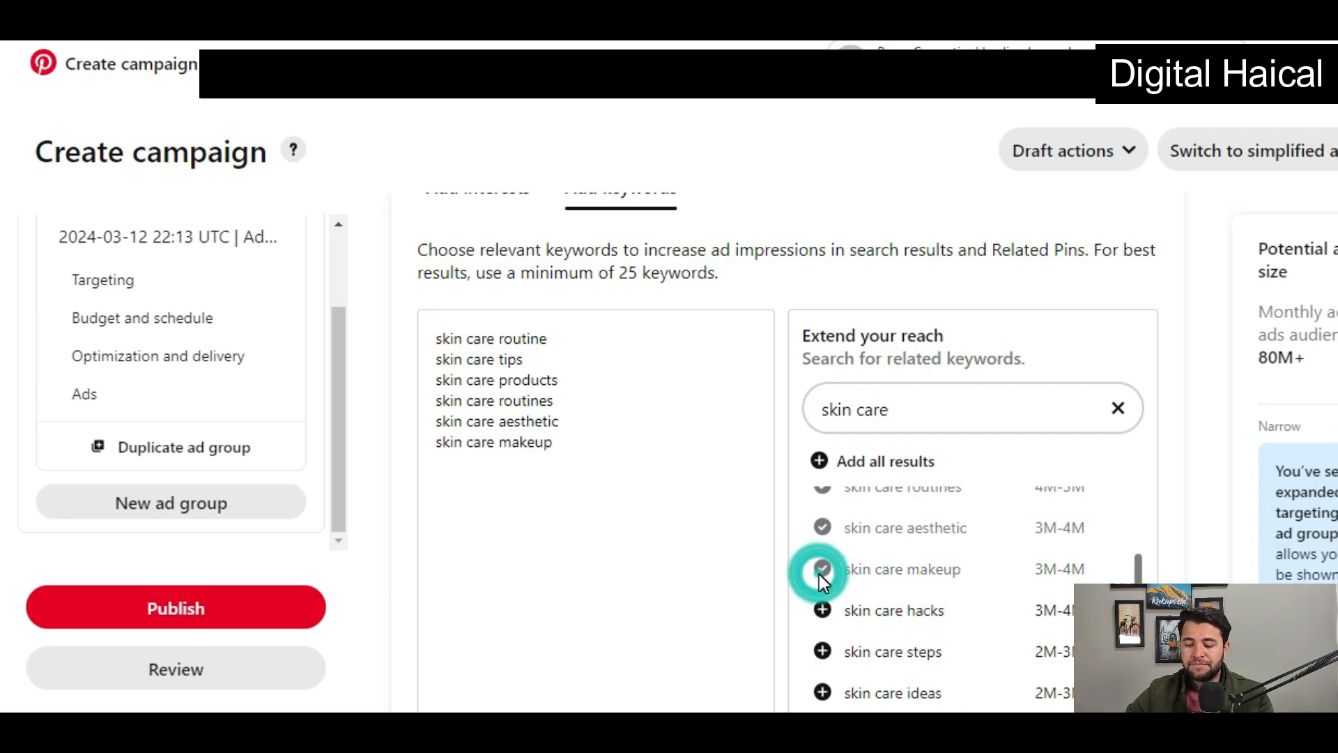
left_click(824, 612)
left_click(823, 651)
scroll(829, 659, "down", 1)
left_click(823, 648)
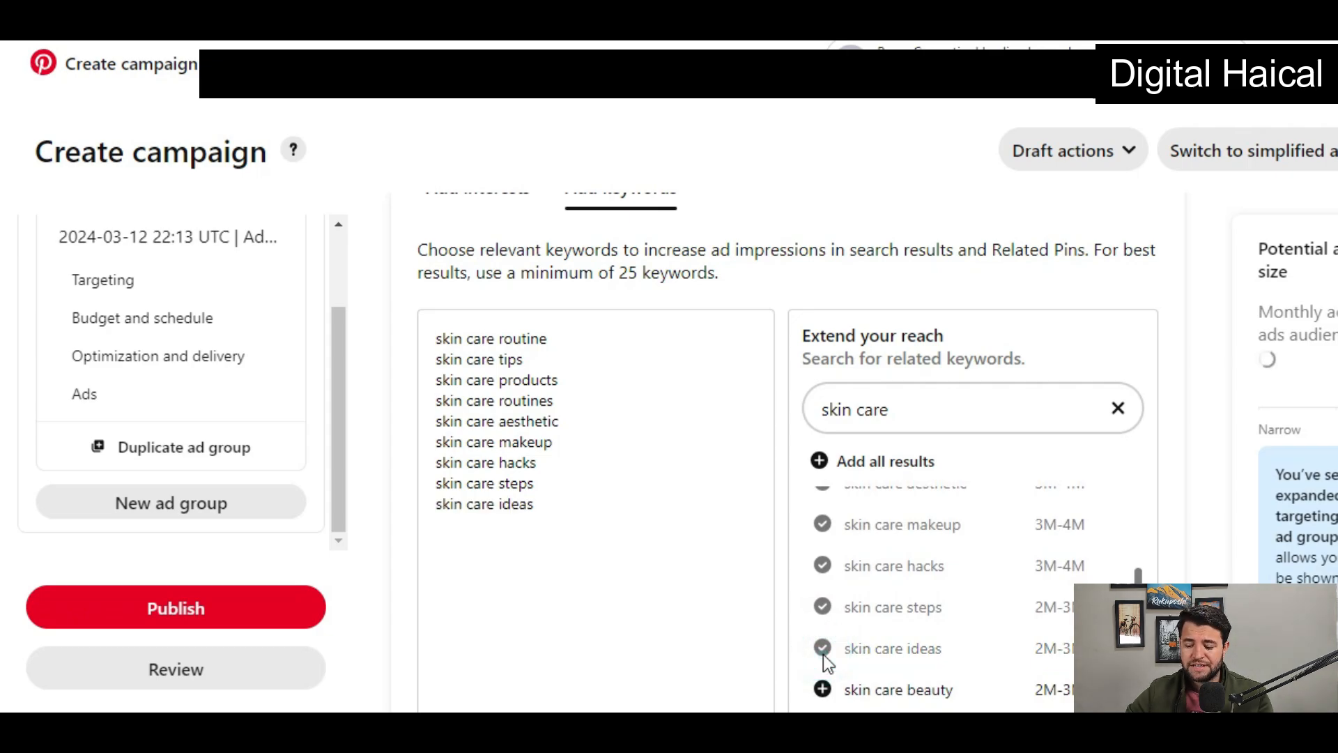
left_click(822, 690)
scroll(823, 673, "down", 2)
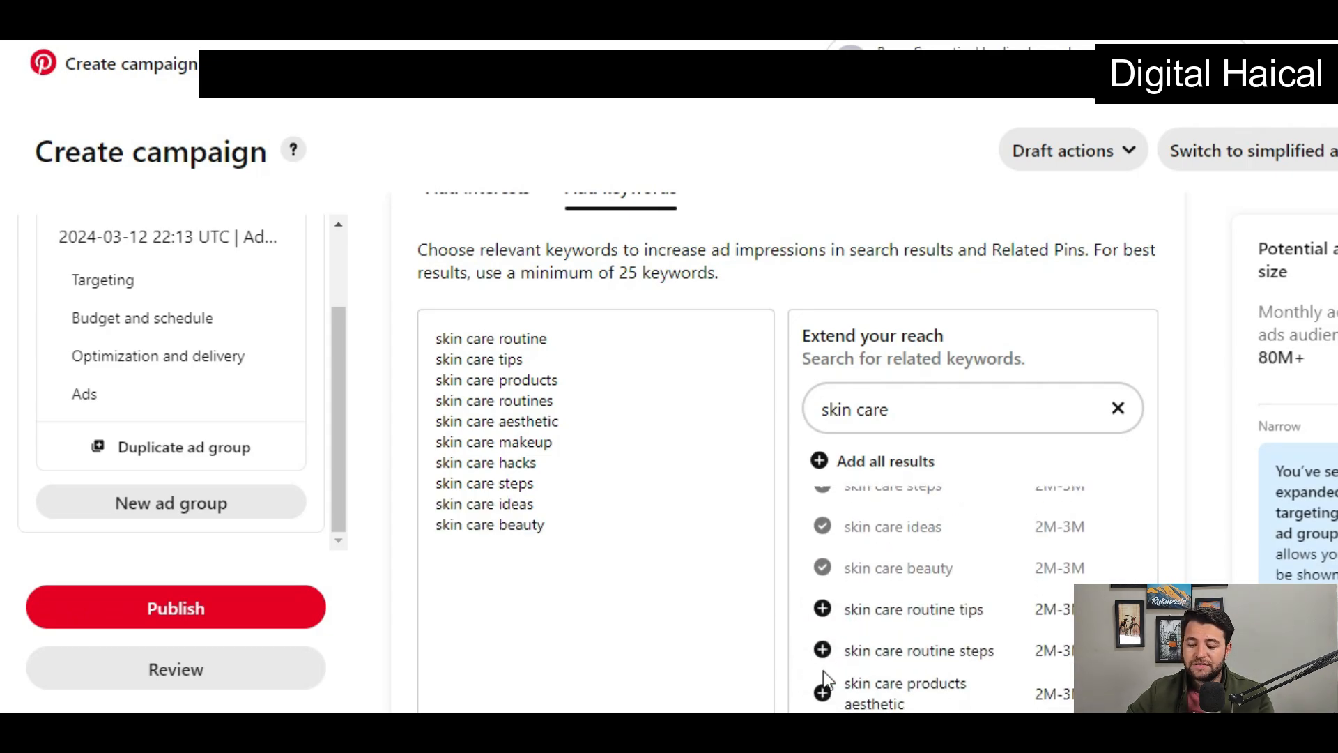
left_click(823, 607)
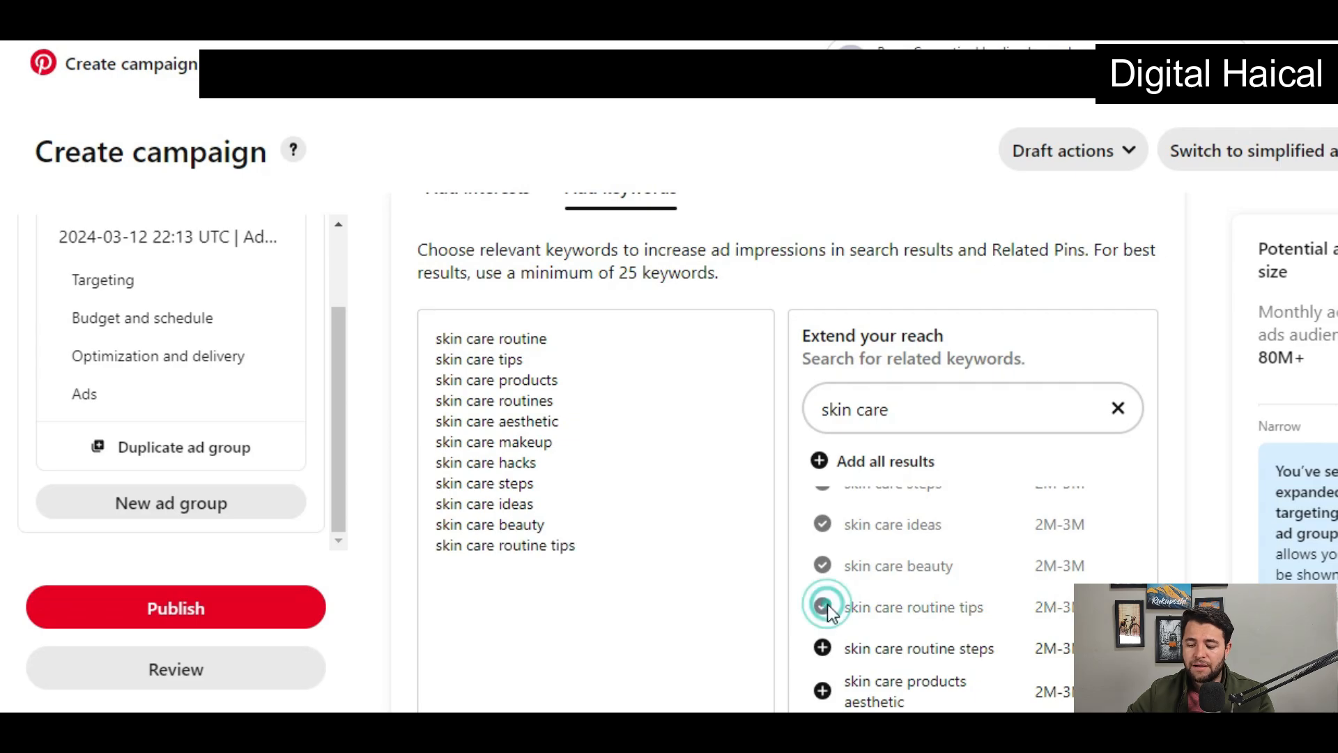
left_click(824, 647)
- Expand the ad group's Demographics and restrict the targeted genders to Female only
scroll(828, 648, "down", 2)
scroll(771, 538, "down", 10)
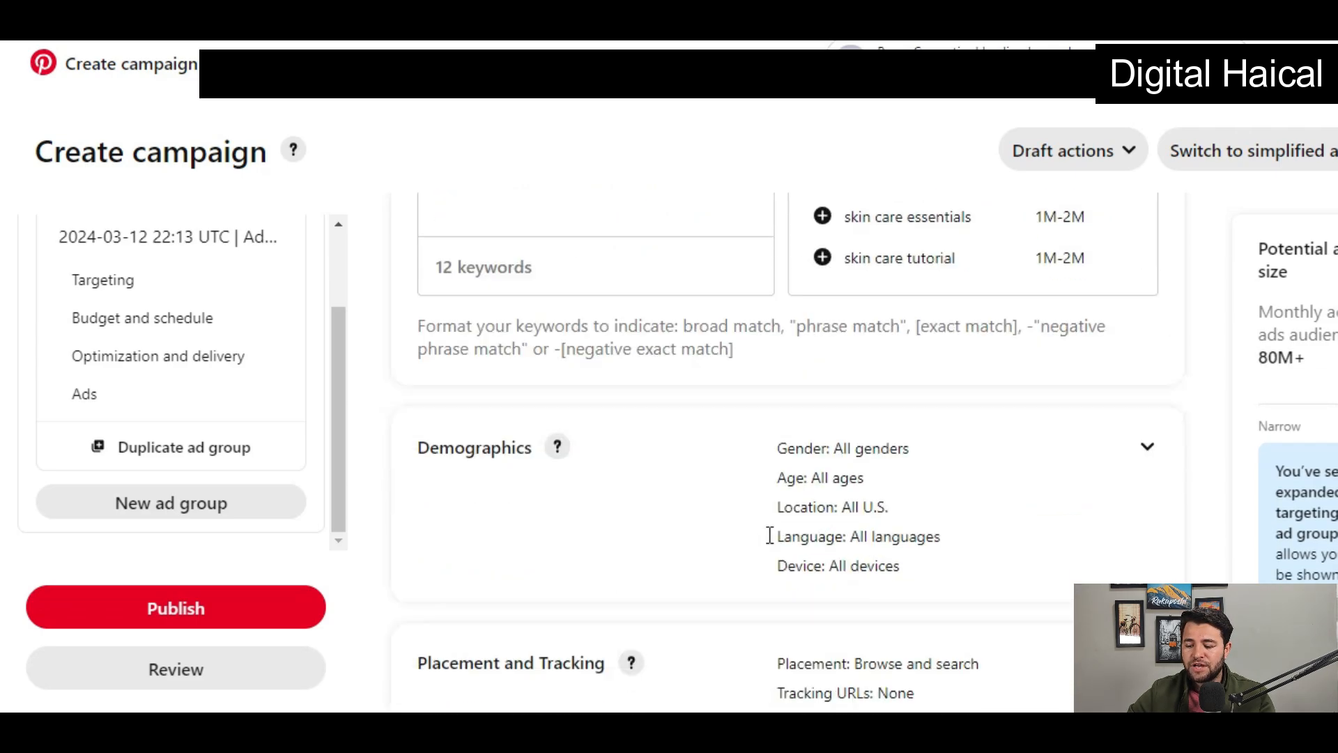
left_click(1154, 267)
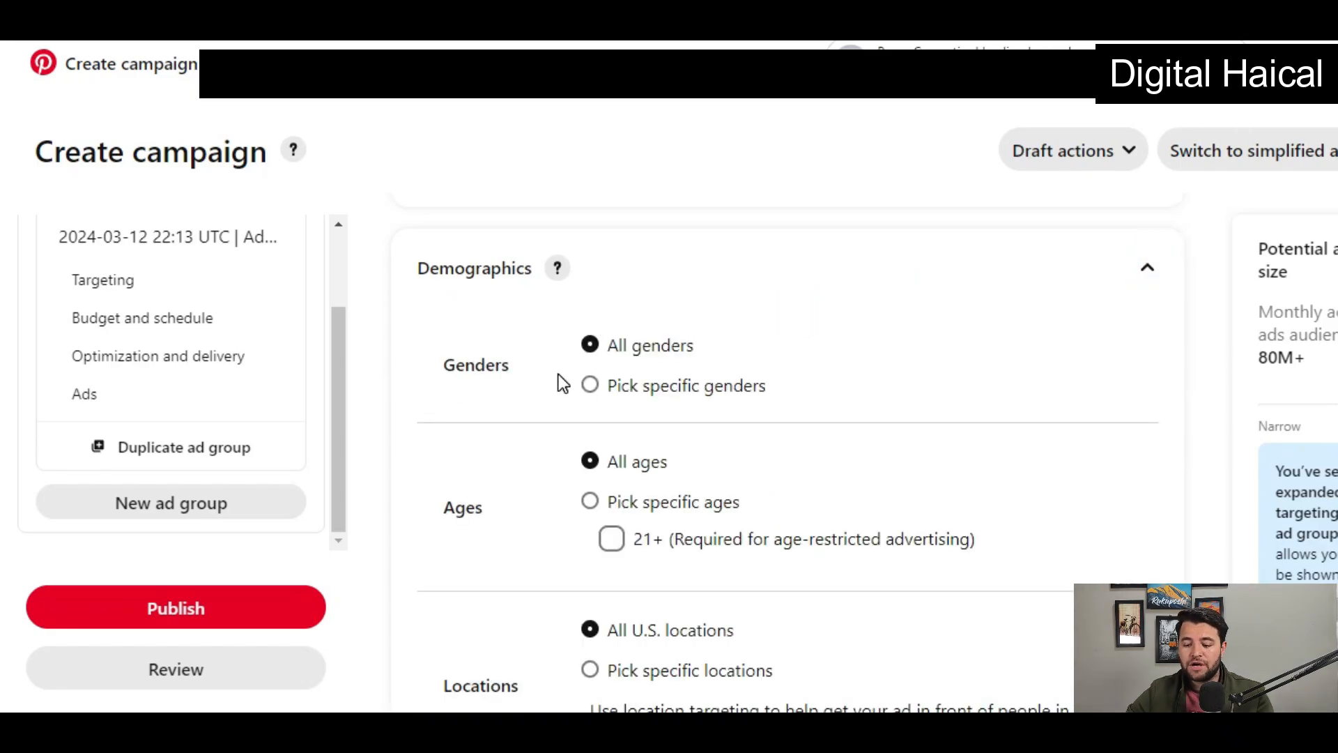
left_click(593, 385)
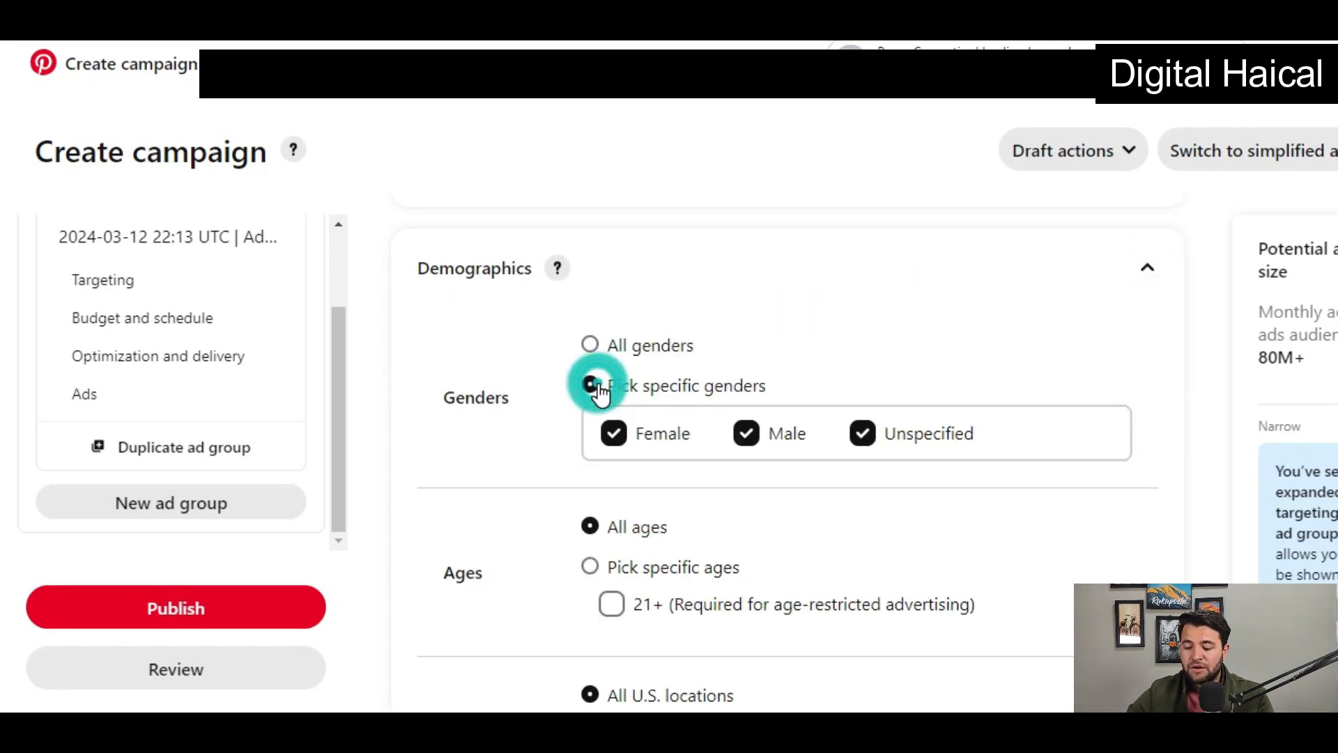
left_click(613, 435)
left_click(773, 440)
left_click(896, 438)
left_click(664, 442)
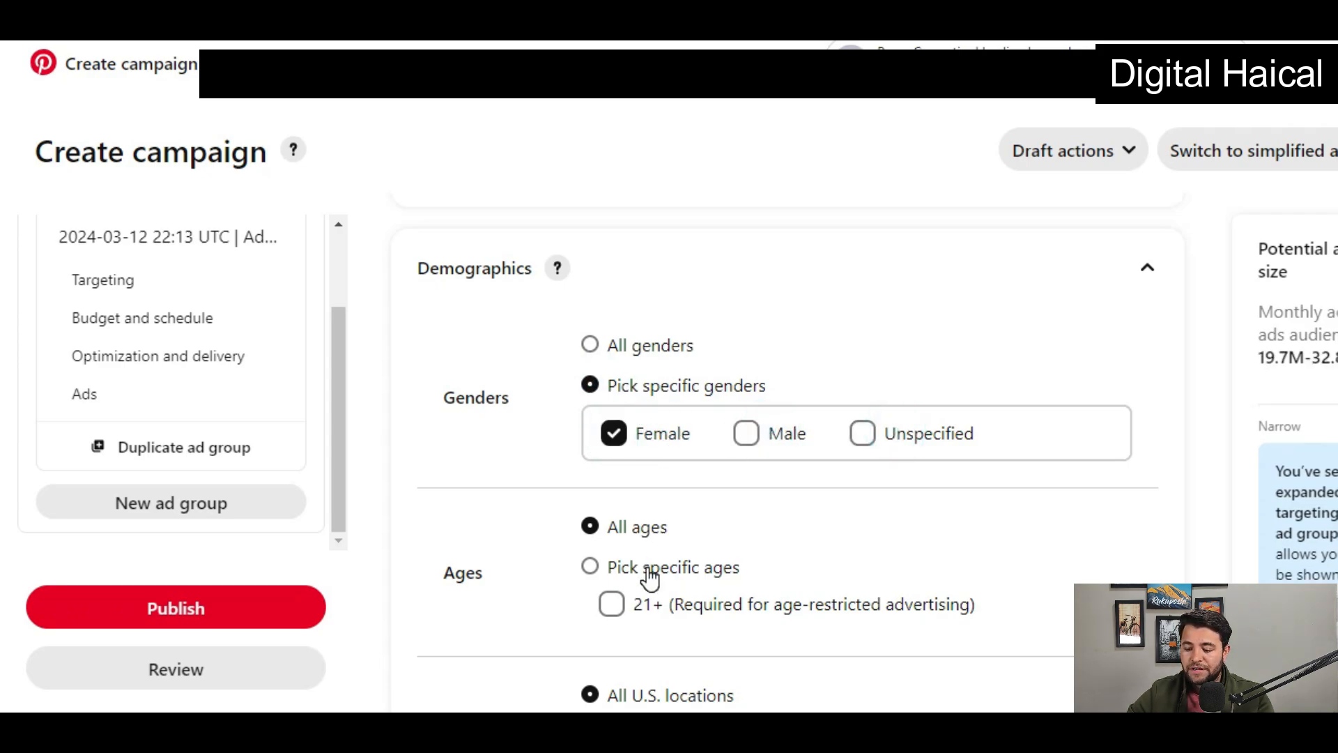
- Target specific ages in the ad group's Demographics, excluding the 55-64 age range
scroll(648, 575, "down", 1)
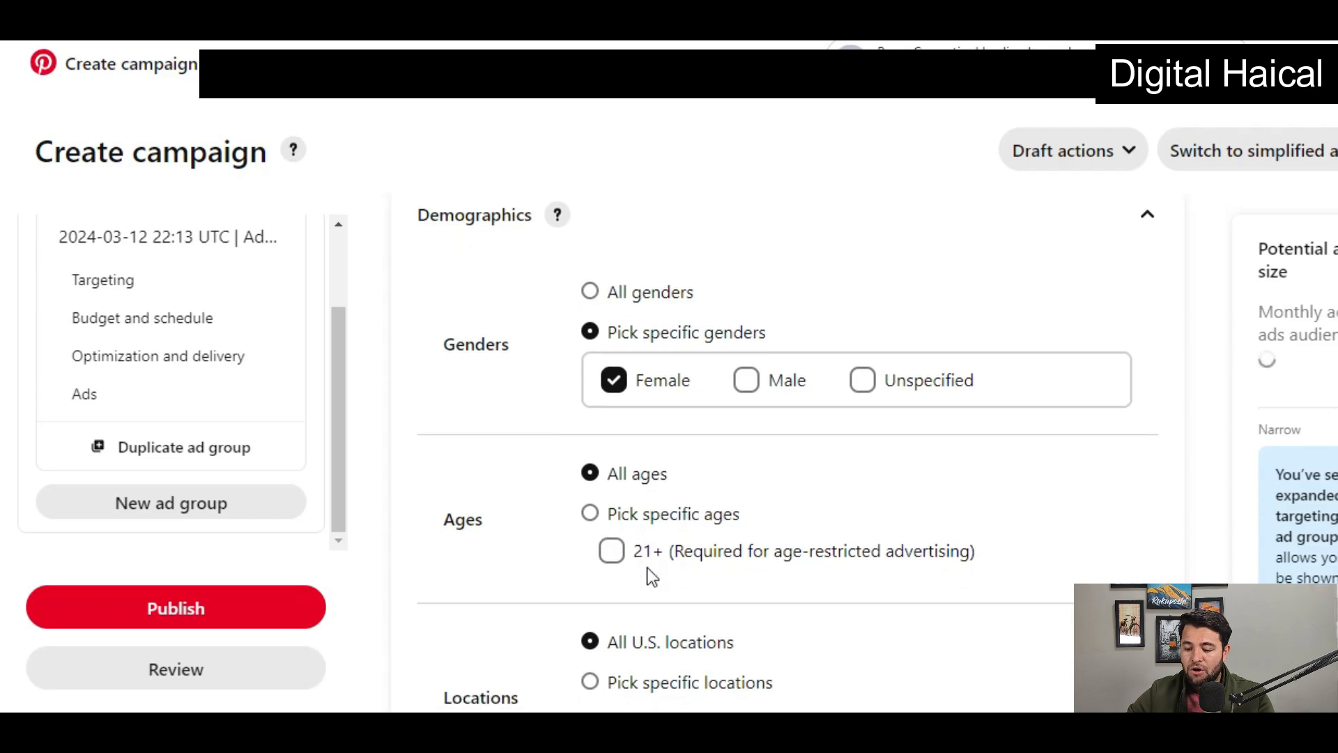
left_click(591, 514)
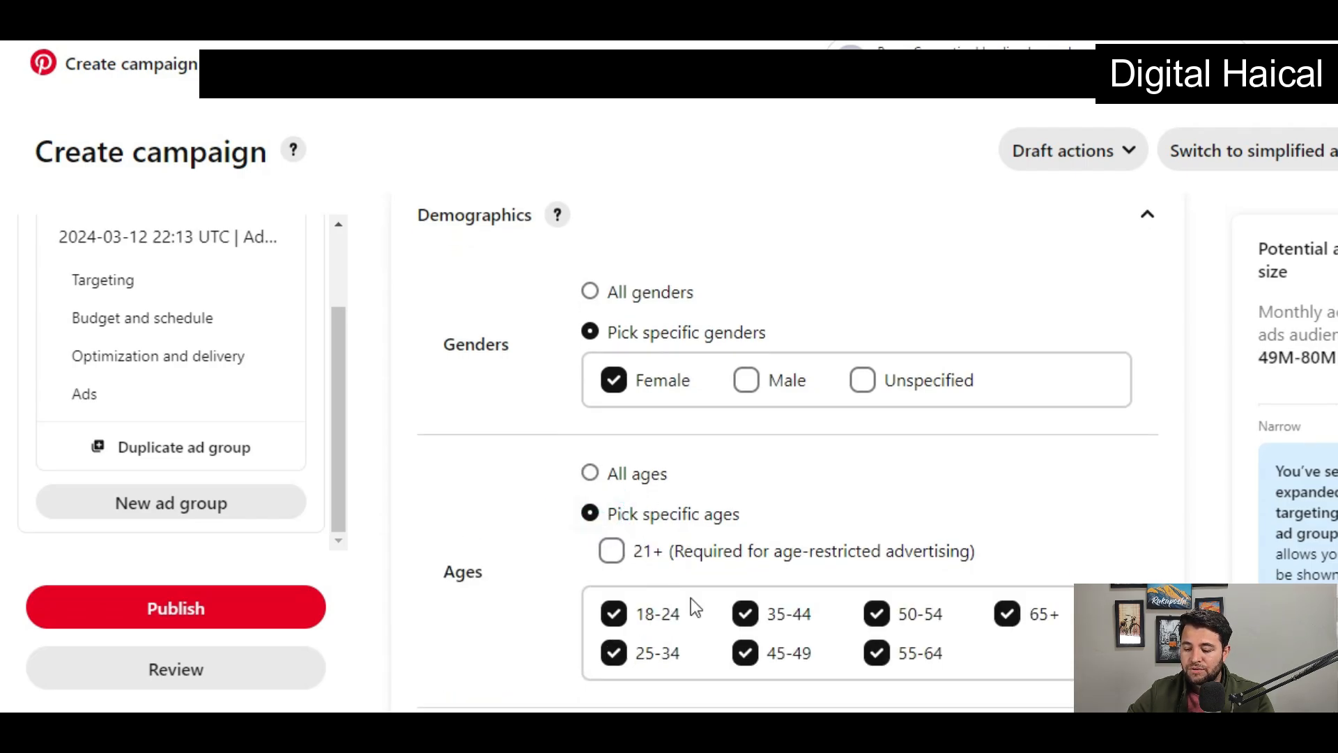
scroll(704, 601, "down", 2)
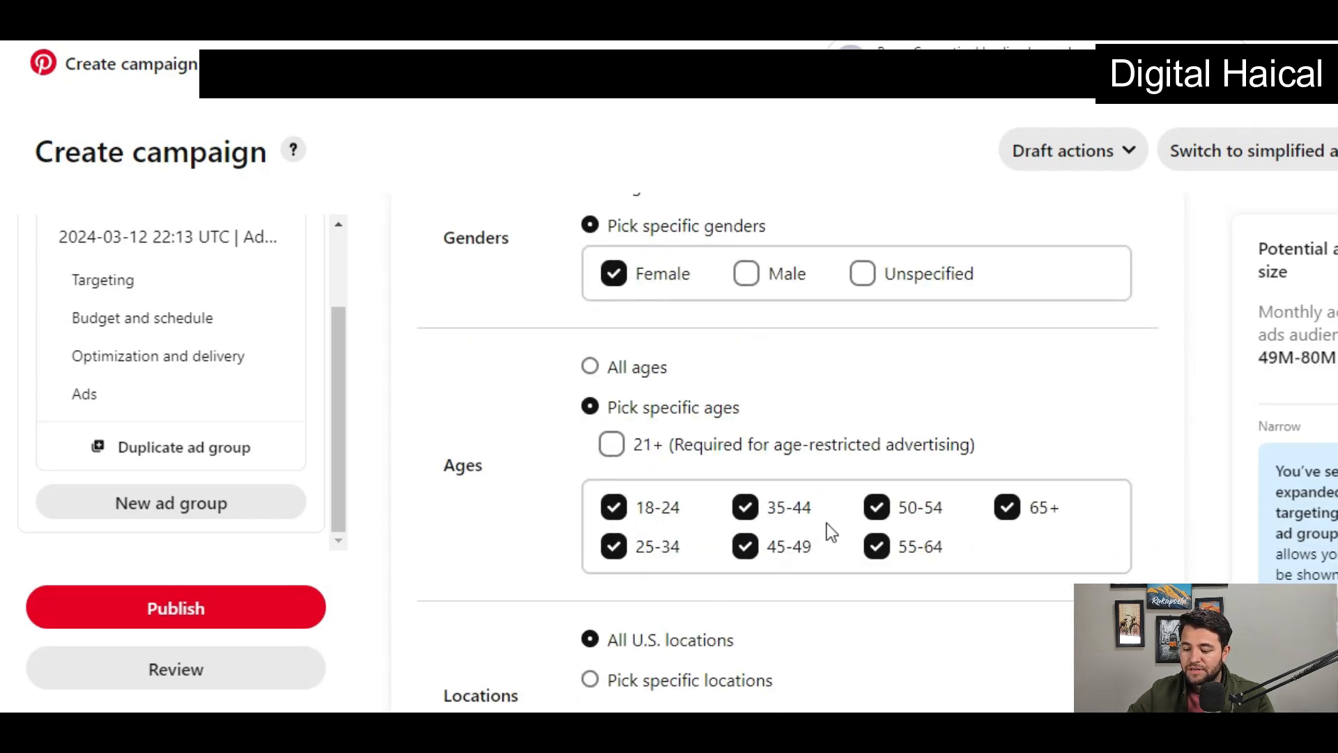
left_click(876, 548)
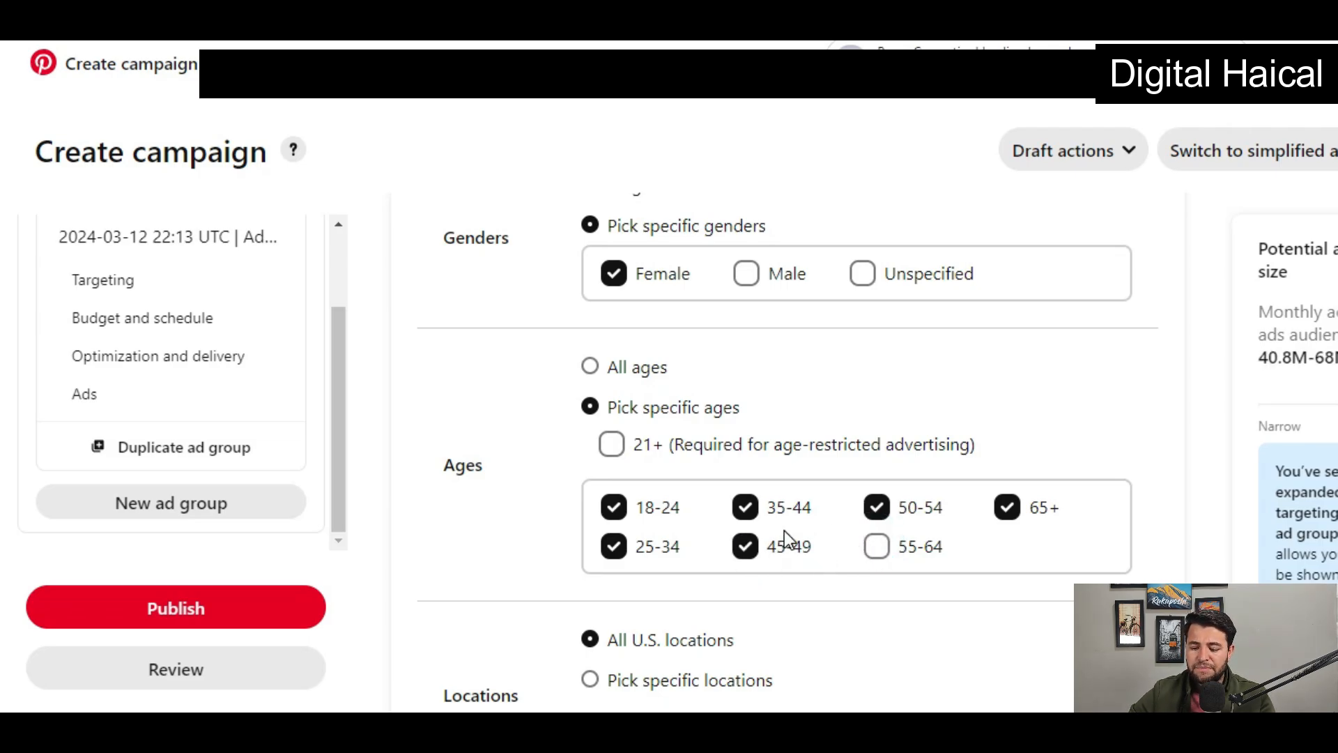
- Browse the countries available for specific location targeting, and return the setting to All U.S. locations
scroll(781, 554, "down", 3)
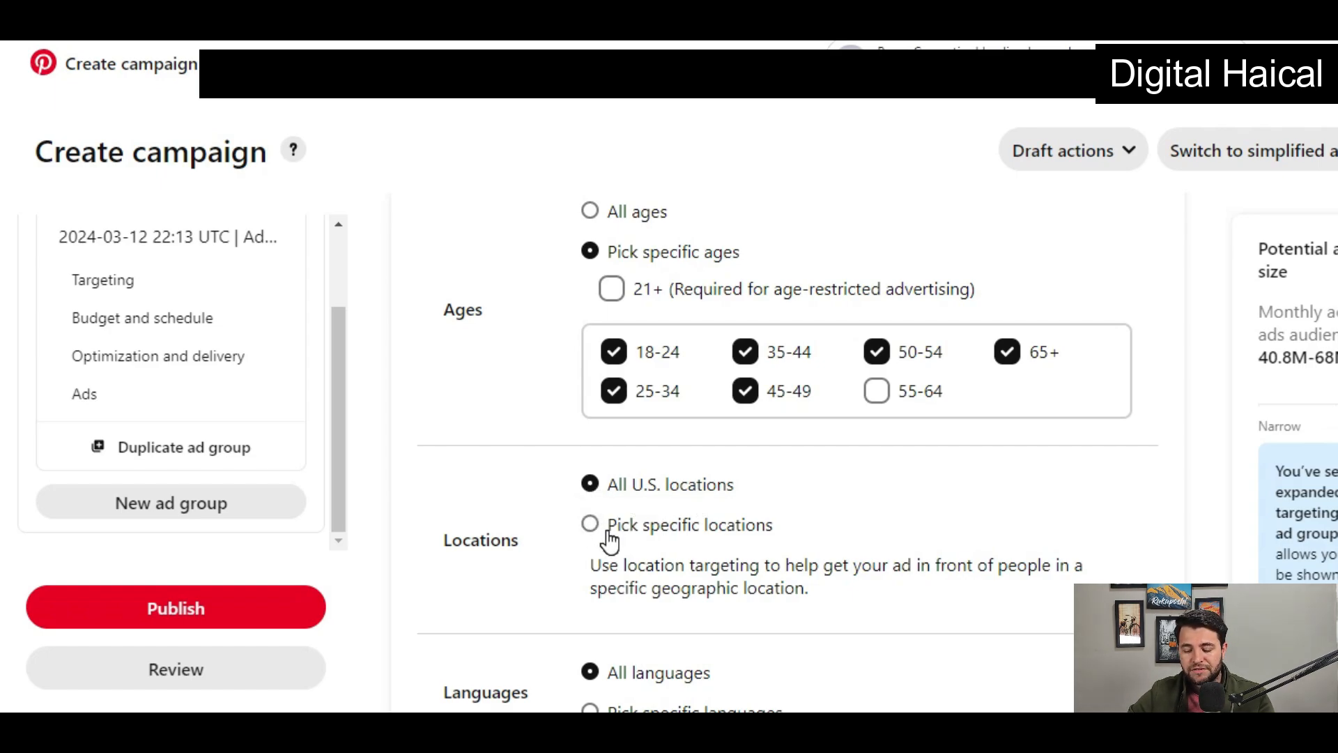
left_click(589, 527)
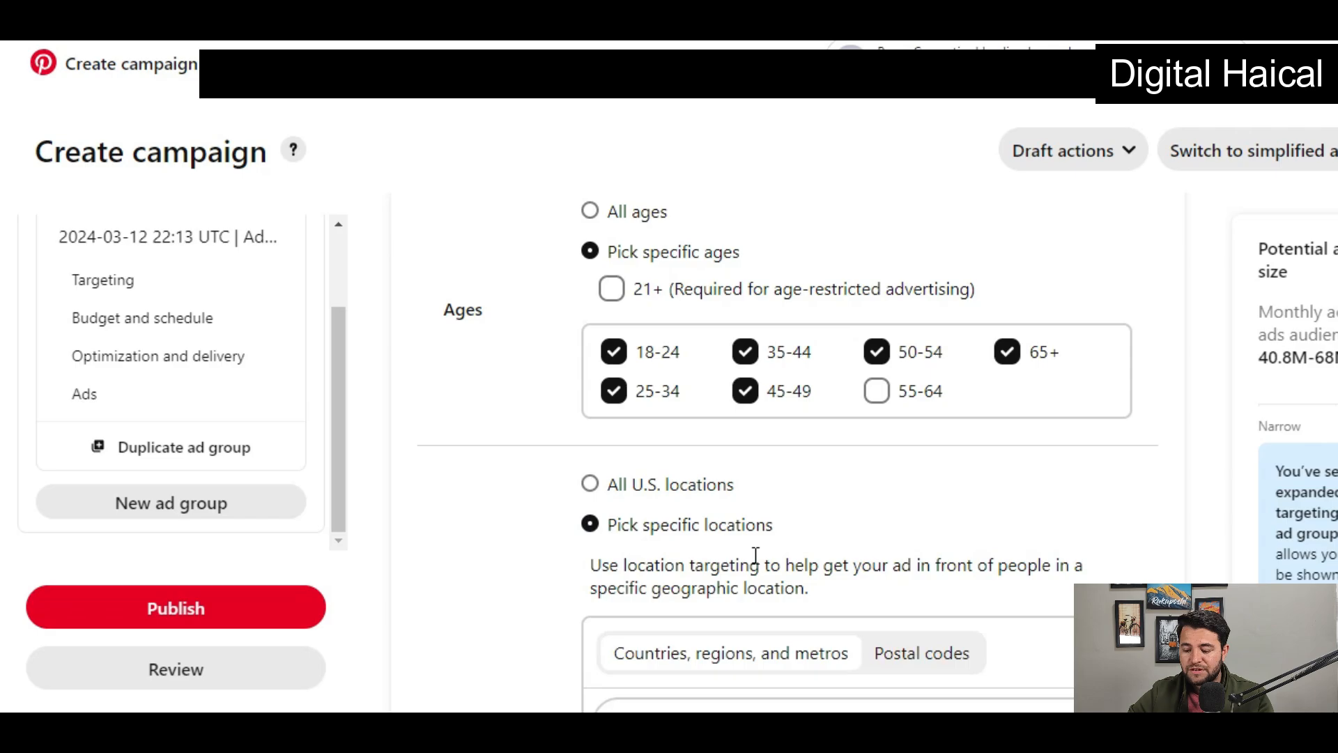
scroll(756, 564, "down", 2)
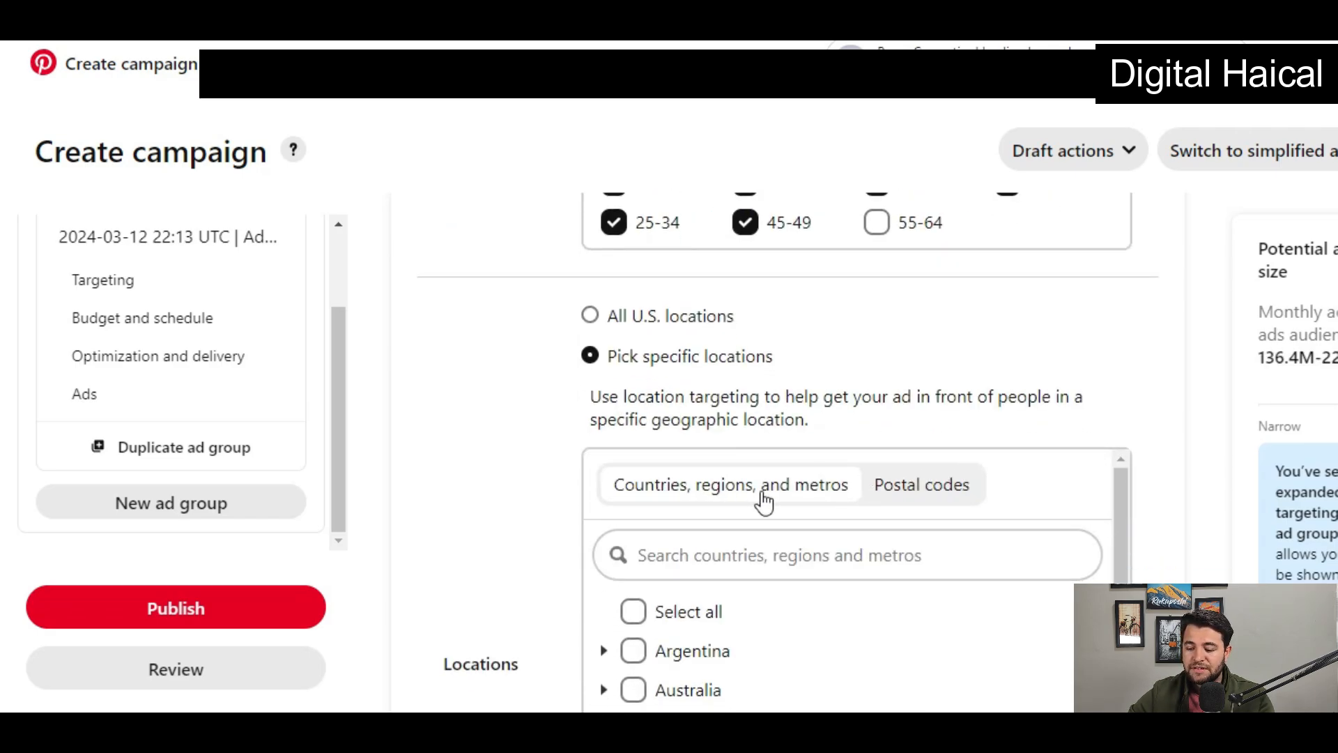
scroll(736, 596, "down", 2)
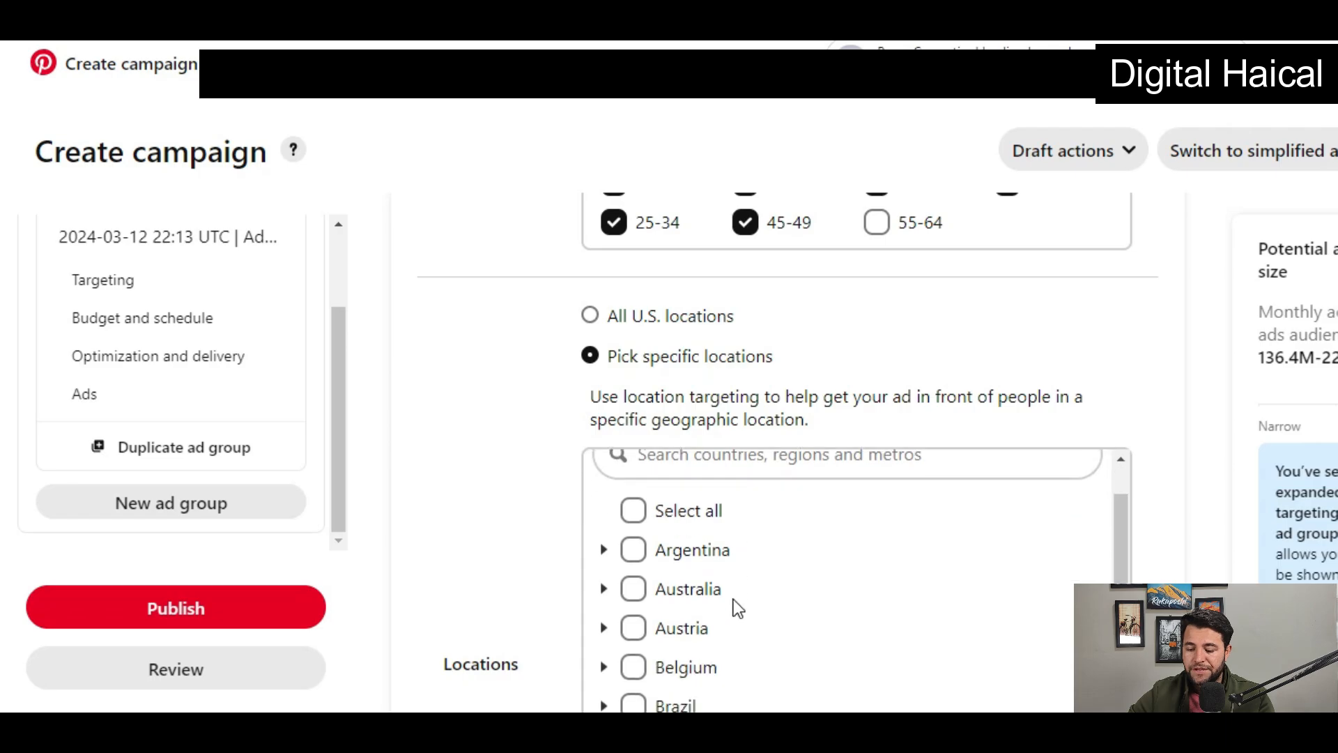
scroll(607, 607, "down", 1)
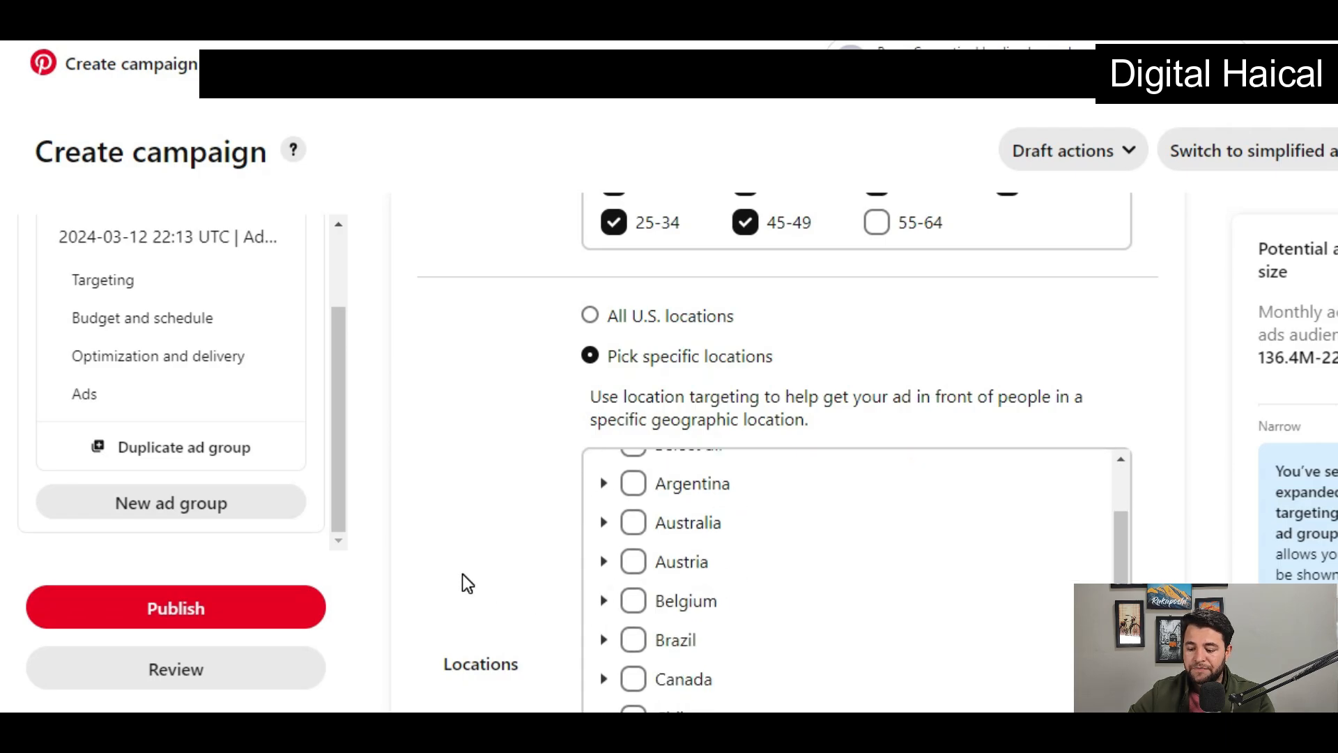
scroll(462, 574, "up", 3)
left_click(583, 574)
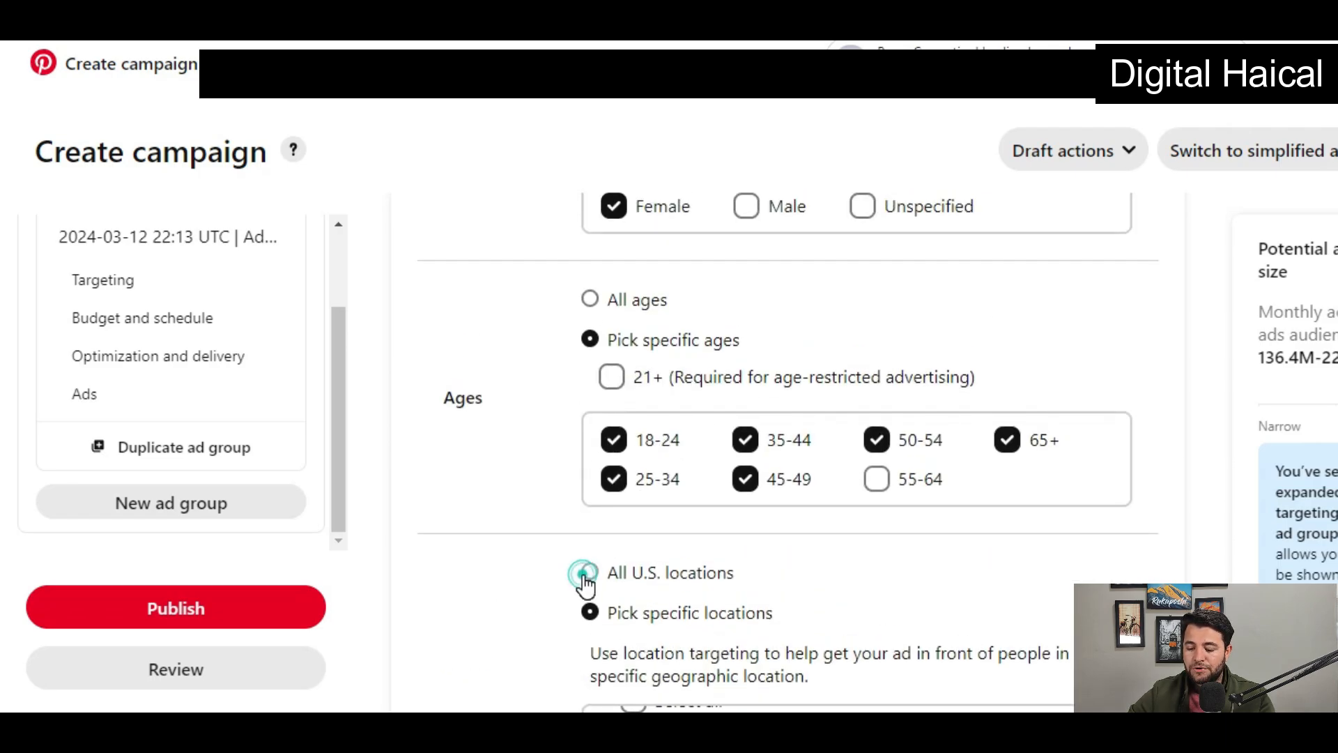
- Switch the Demographics device targeting to specific devices, leaving every device type selected
scroll(465, 610, "down", 9)
scroll(466, 606, "up", 2)
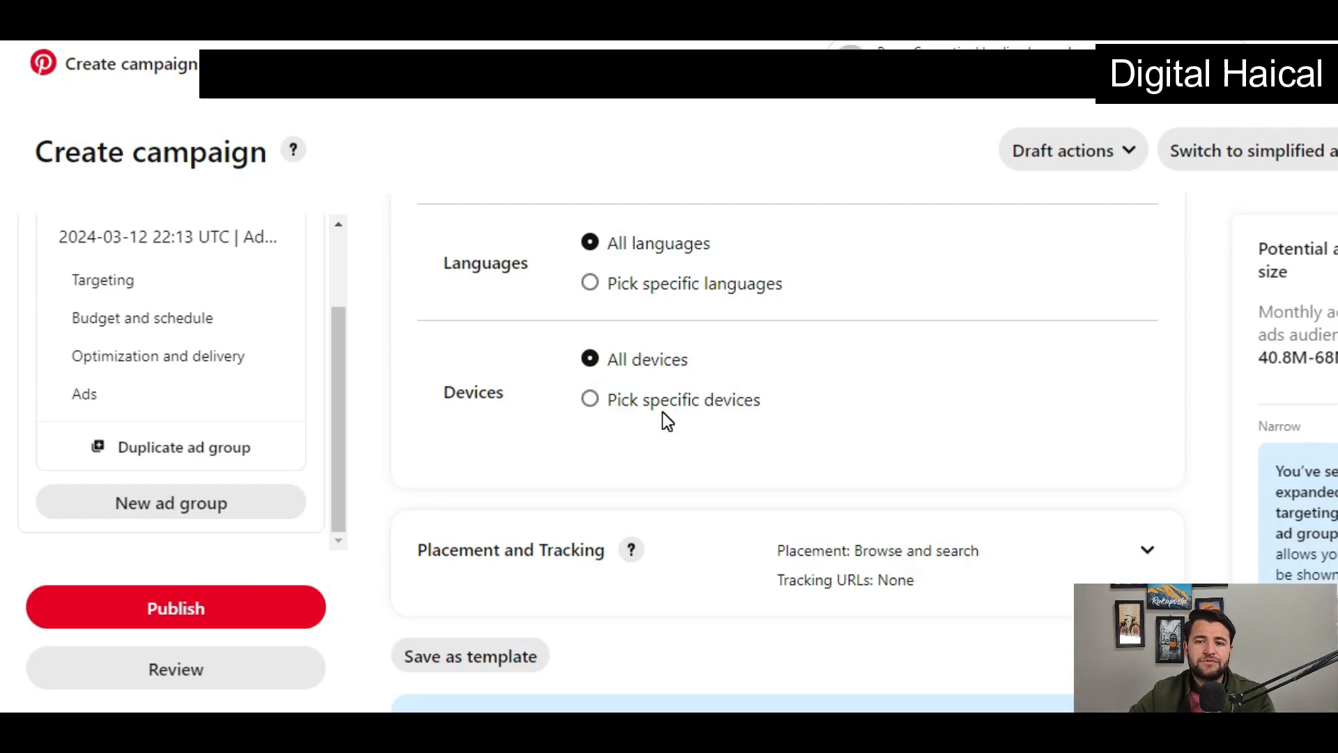
scroll(666, 421, "down", 2)
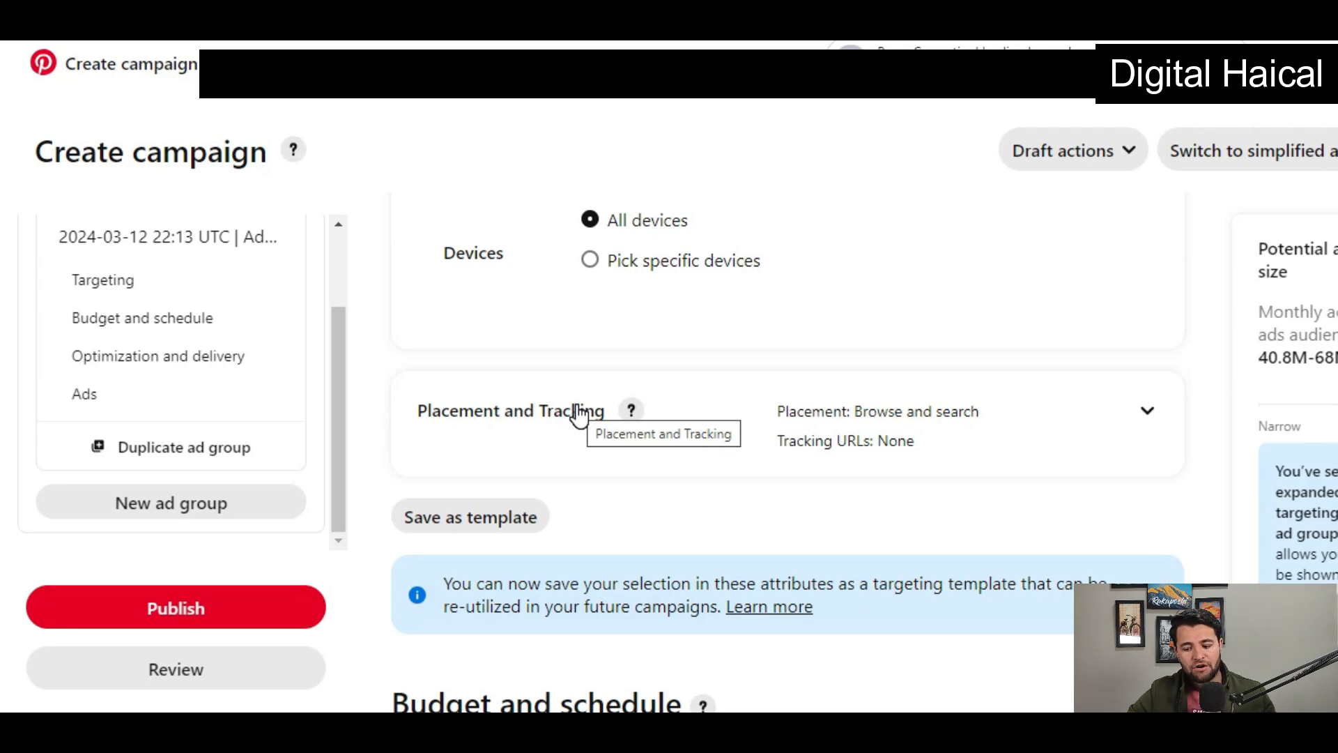
left_click(1144, 425)
scroll(1107, 462, "down", 7)
scroll(1108, 463, "down", 1)
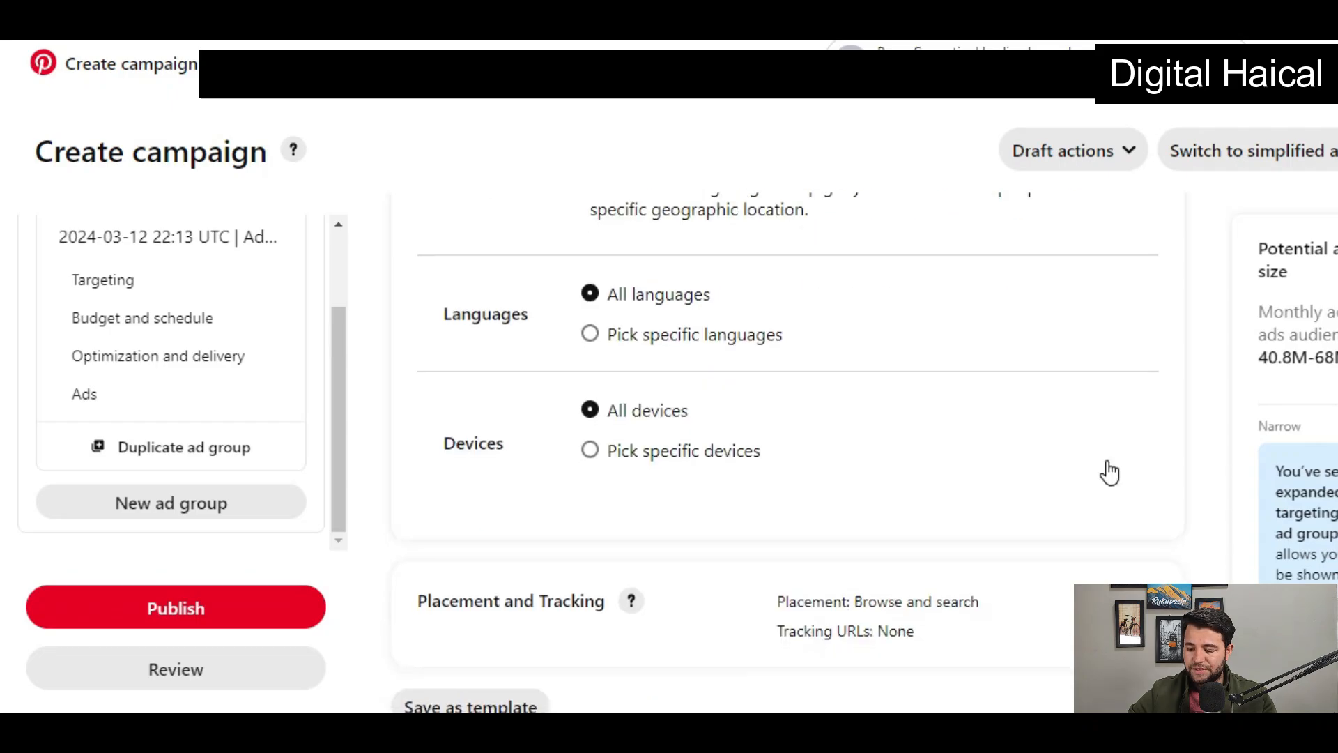
left_click(588, 452)
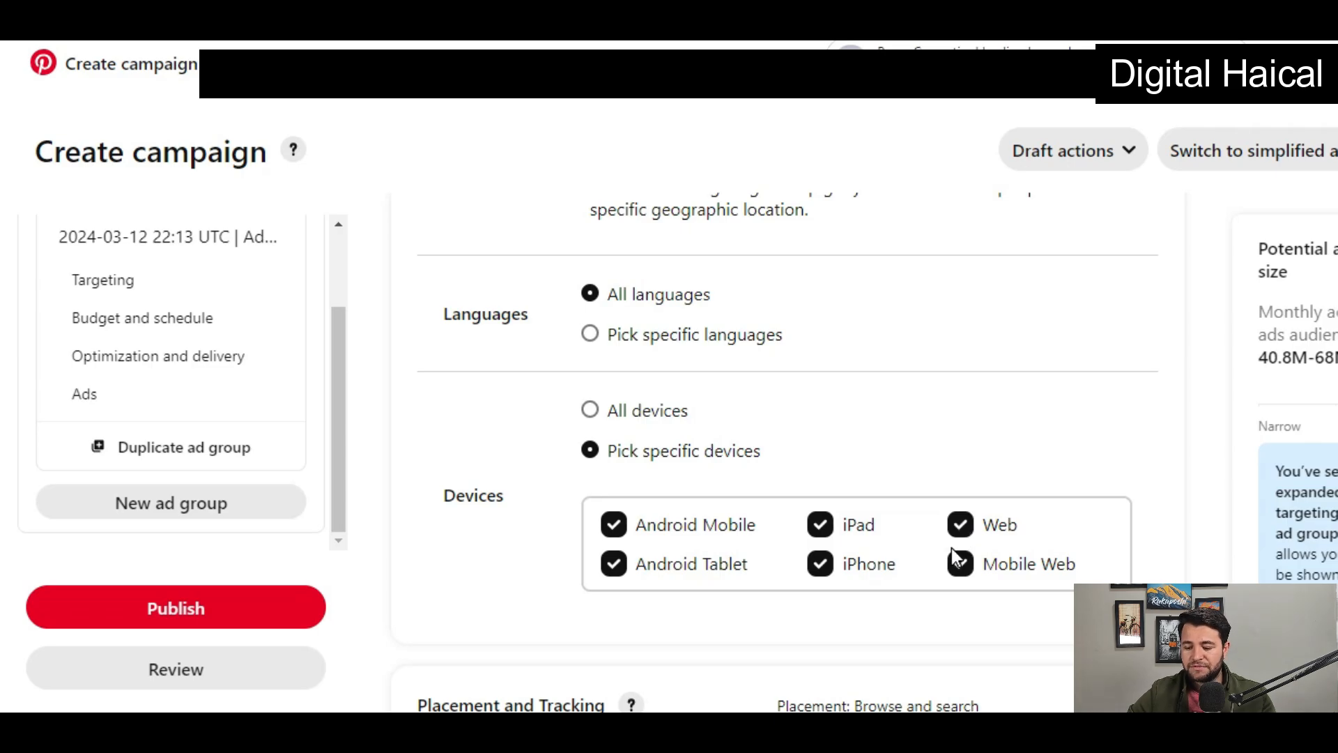
- Expand Placement and Tracking and its ad group tracking URLs to review the placement and tracking options
scroll(795, 589, "down", 4)
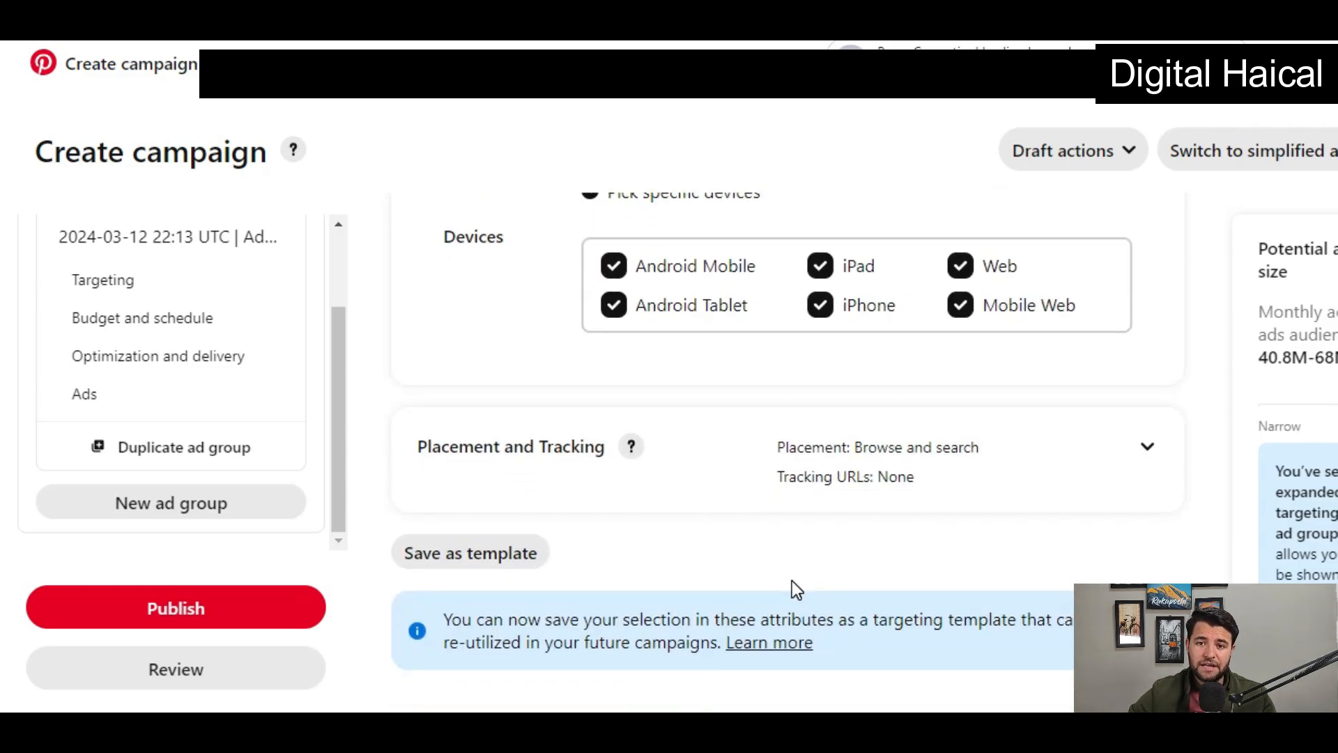
left_click(1147, 446)
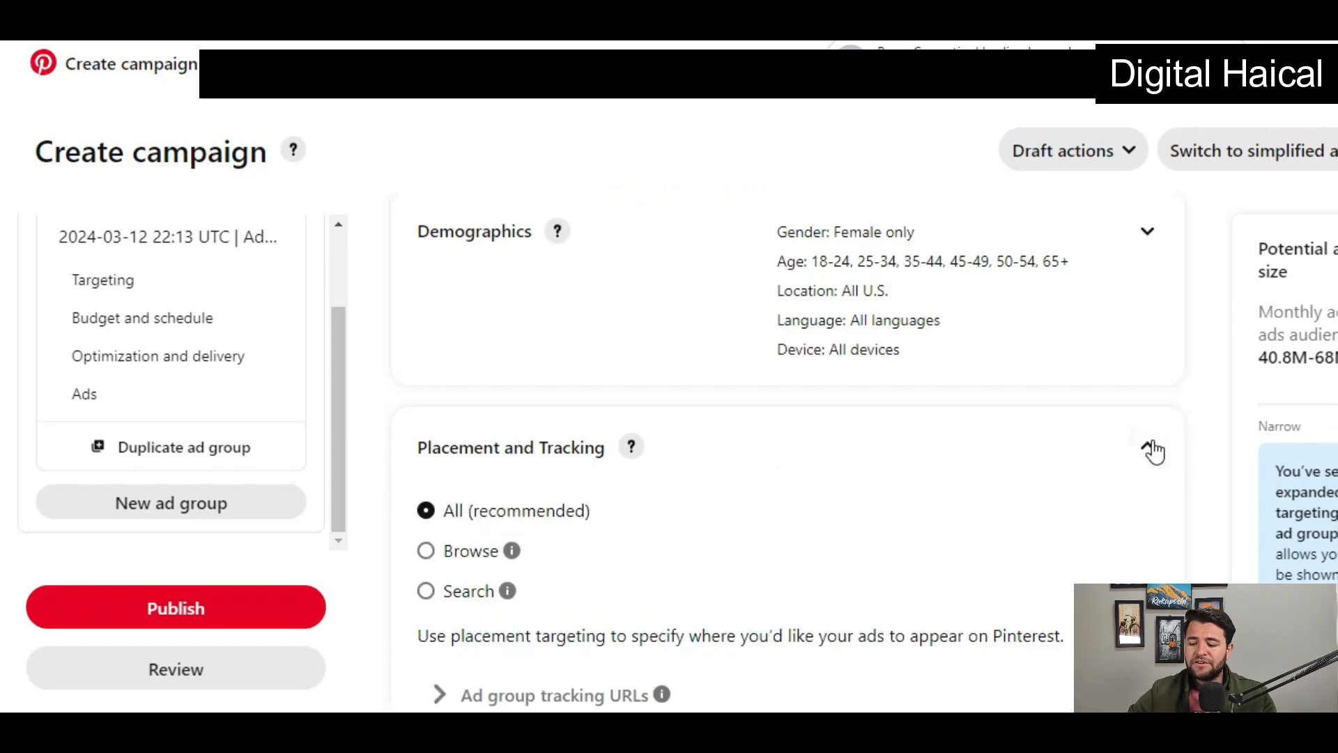
scroll(707, 520, "down", 1)
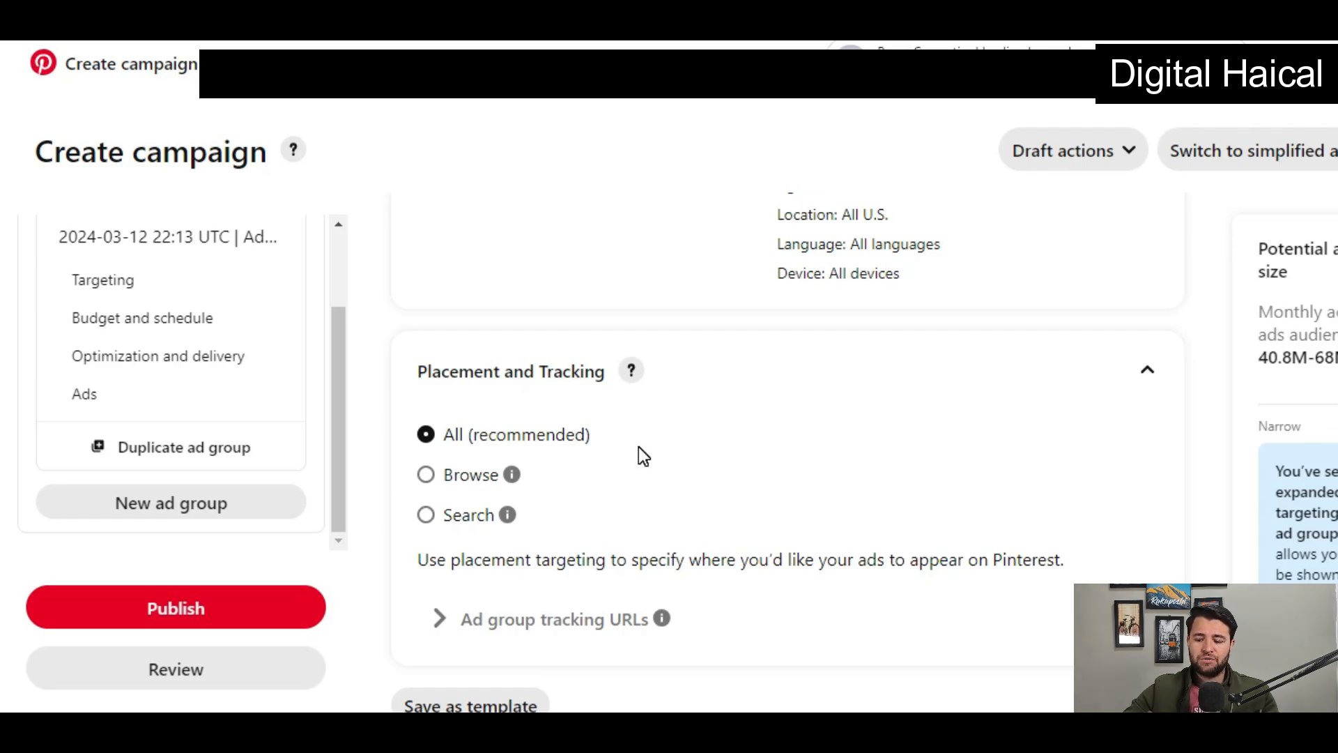
scroll(680, 637, "down", 4)
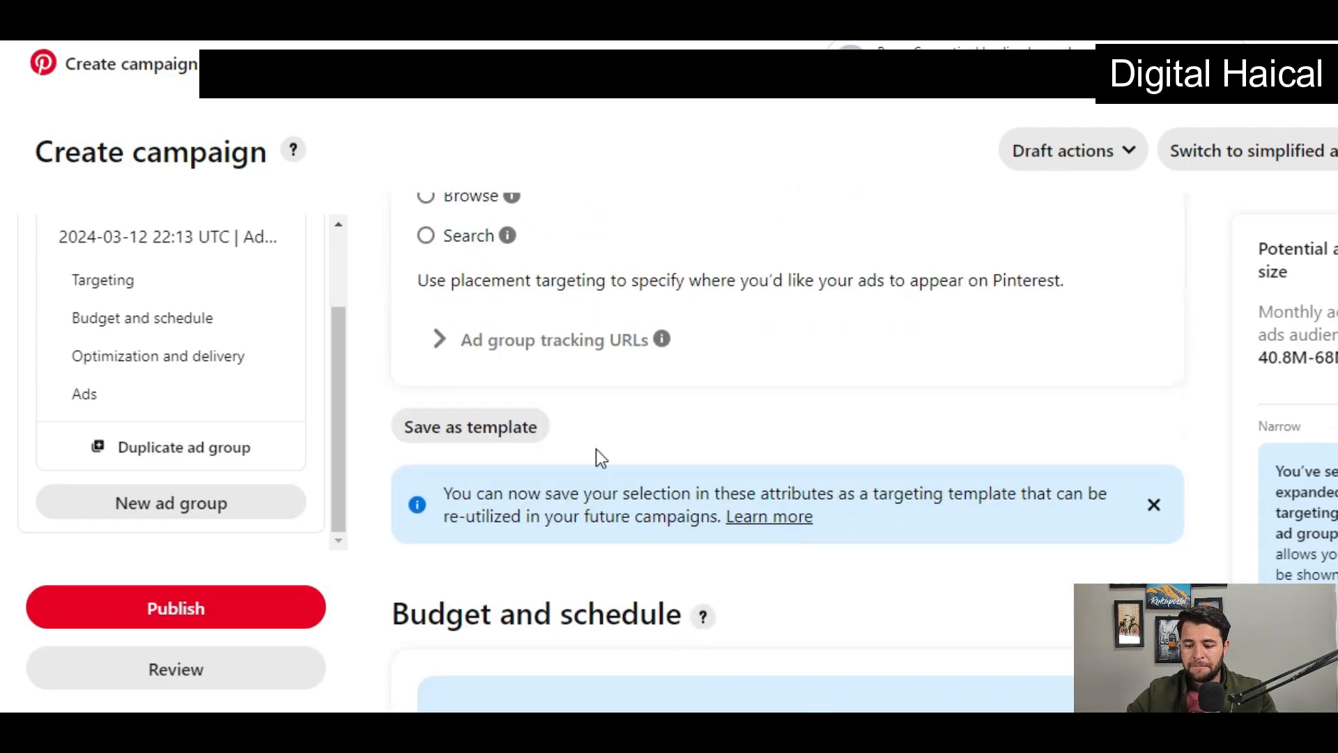
left_click(505, 348)
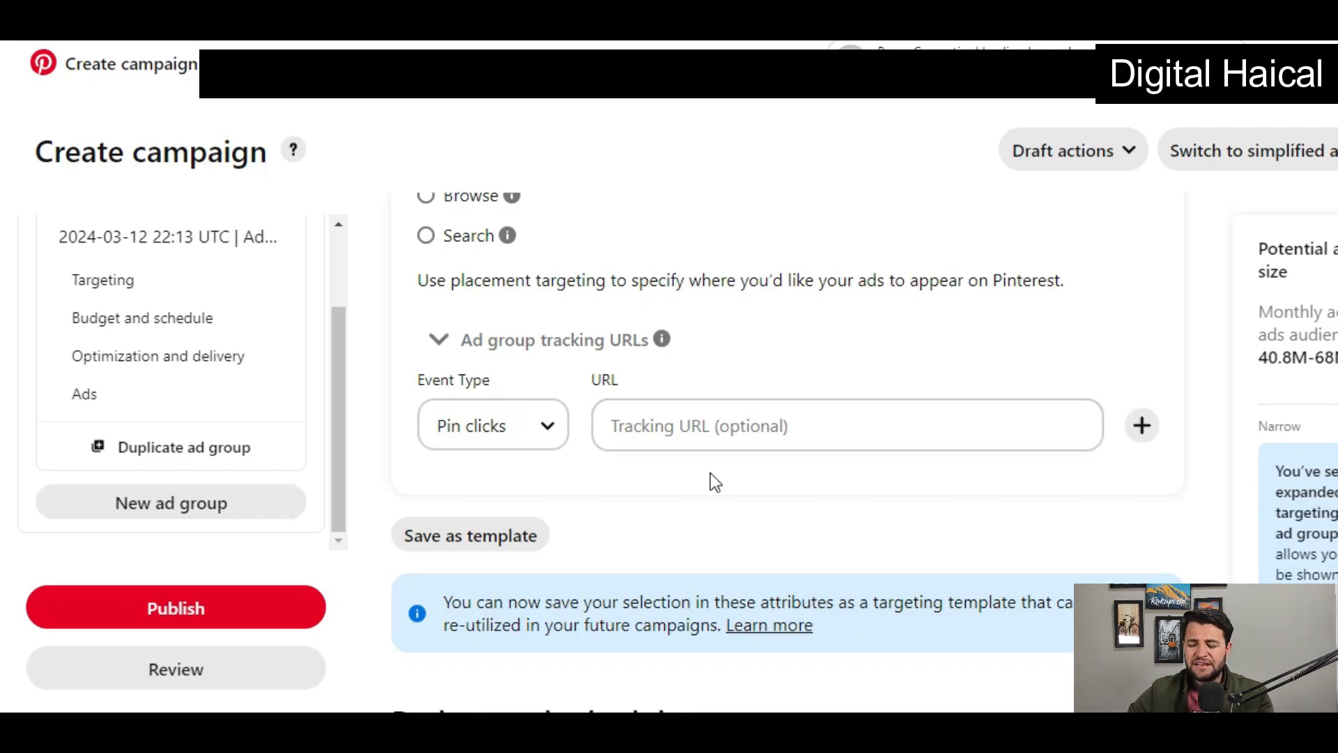
scroll(693, 522, "down", 2)
scroll(690, 520, "up", 4)
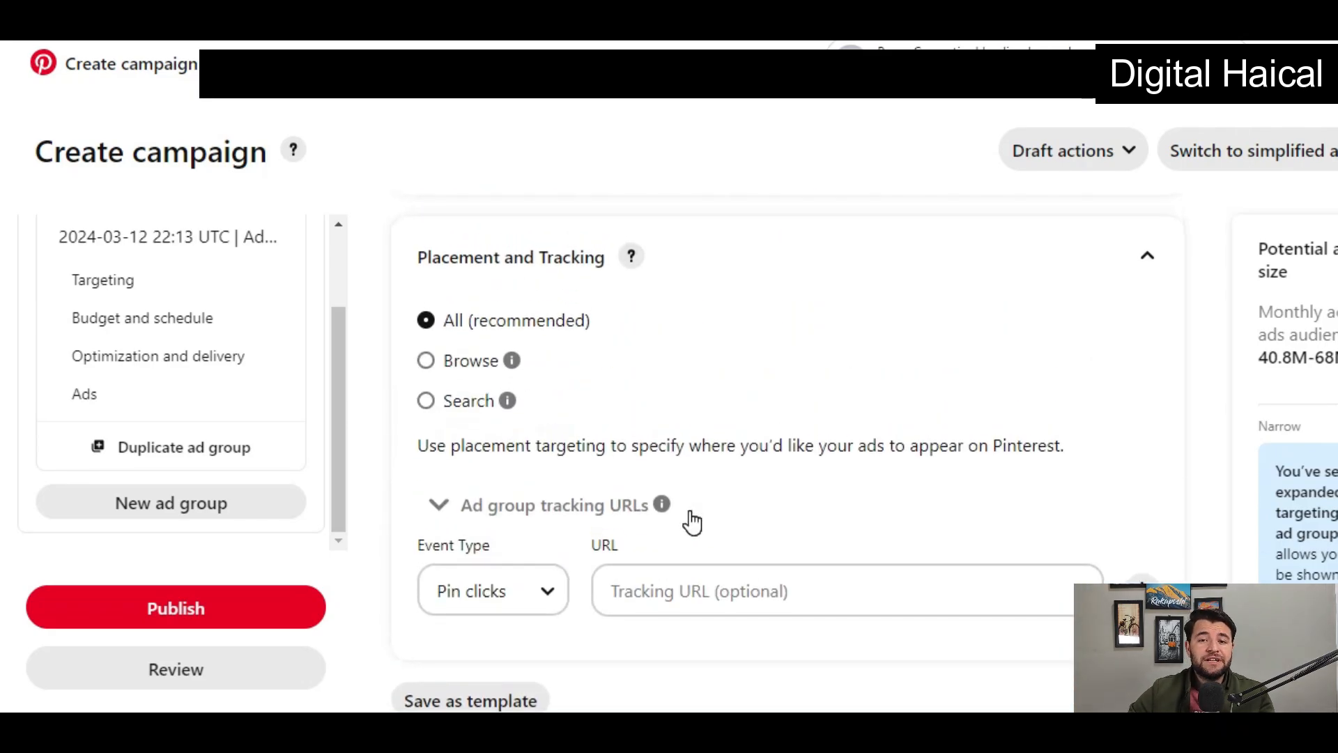
- Set the ad group's optimization to Outbound clicks under Optimization and delivery
scroll(692, 521, "up", 10)
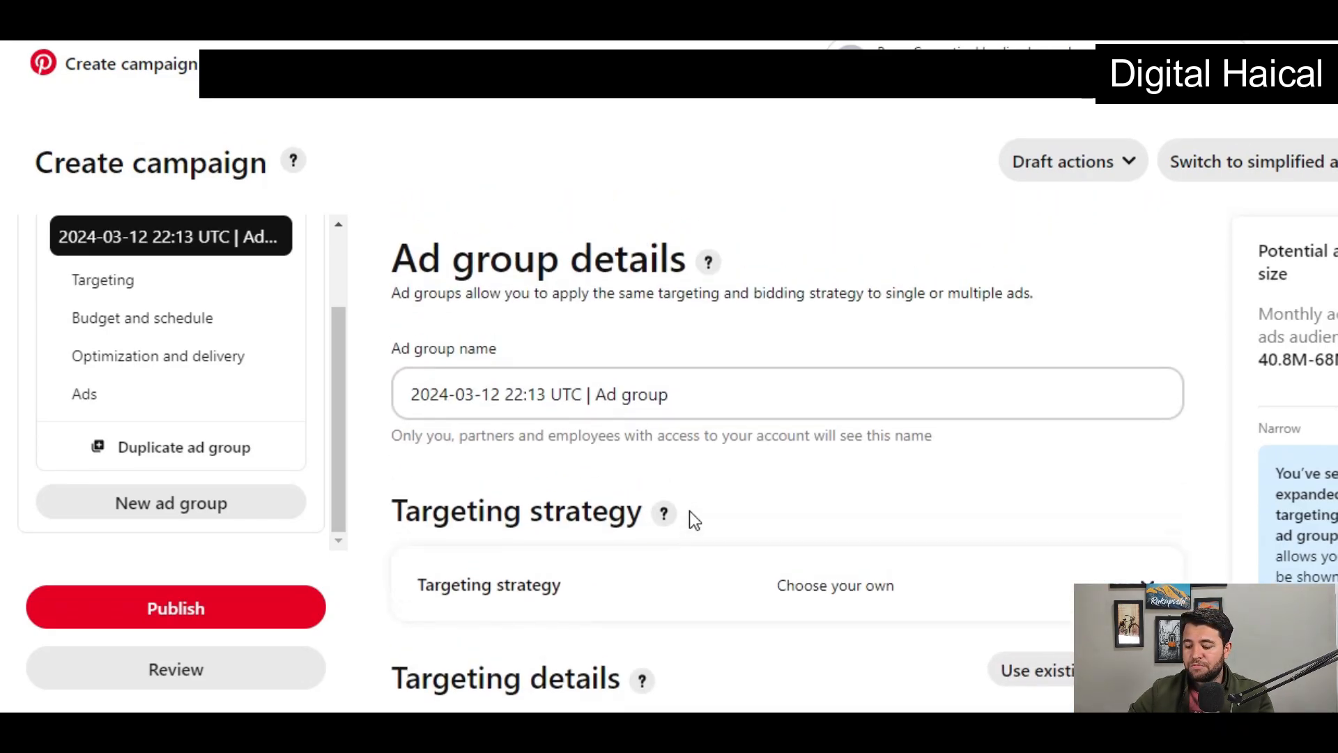
scroll(691, 513, "down", 2)
scroll(777, 534, "down", 15)
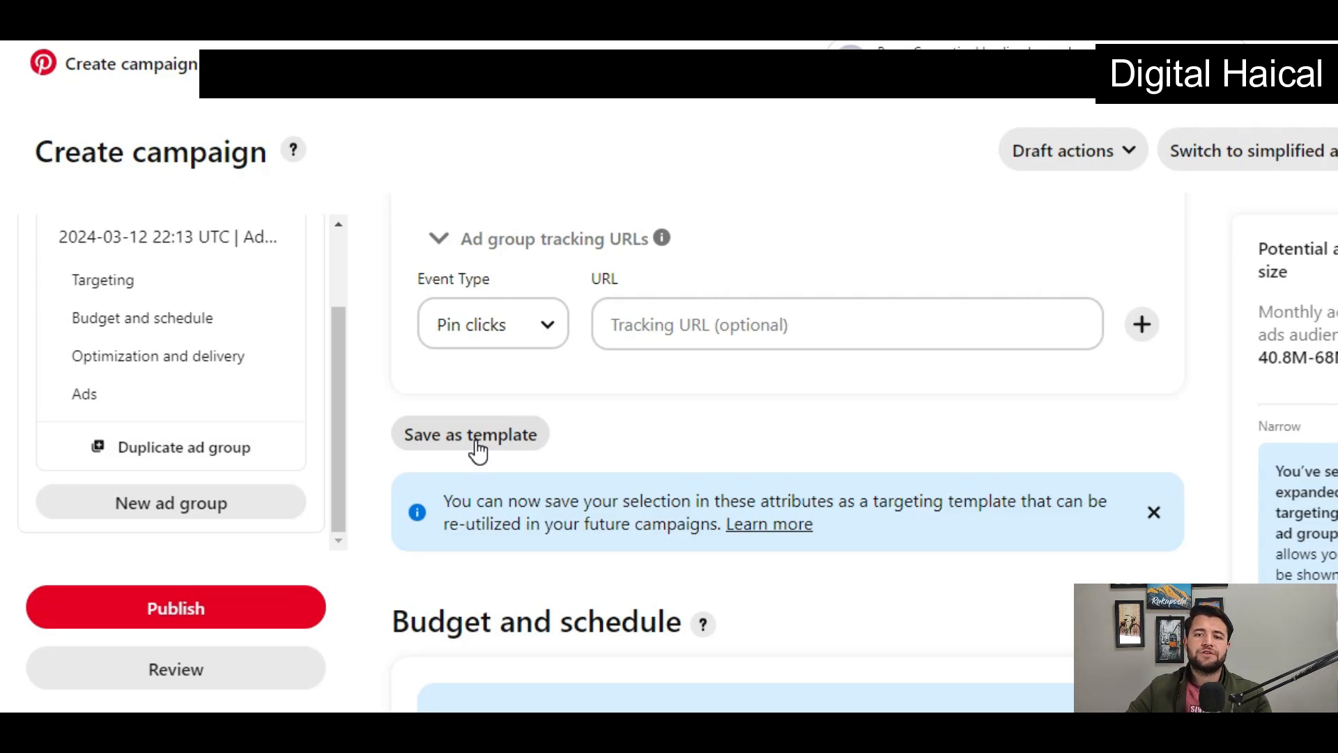
scroll(687, 483, "down", 7)
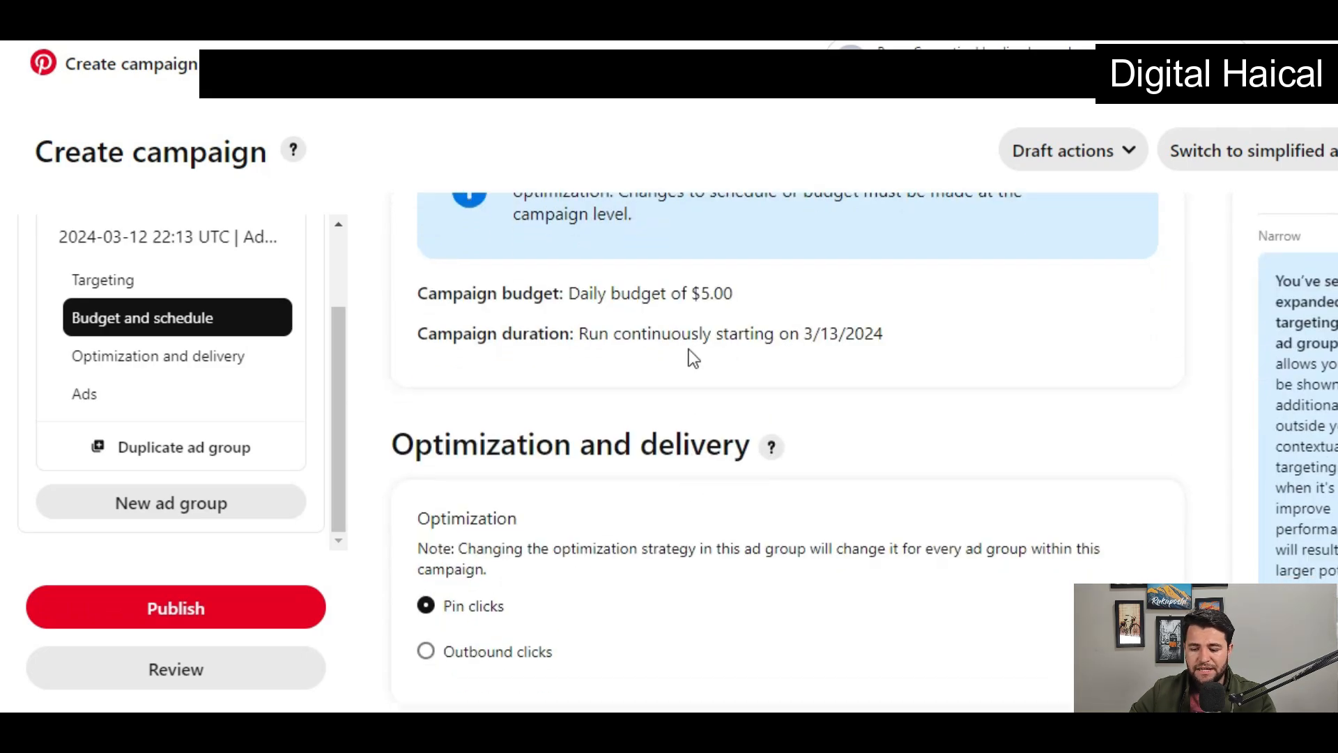
scroll(683, 357, "down", 2)
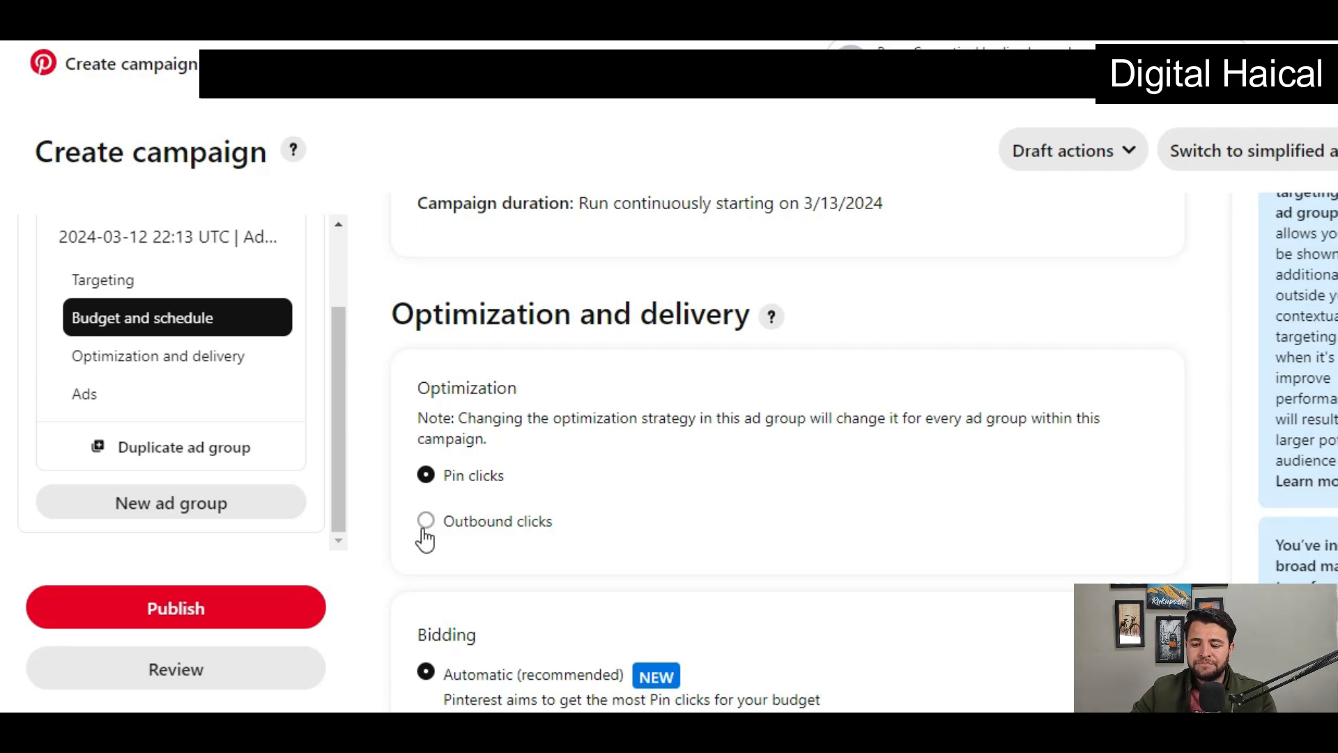
left_click(463, 531)
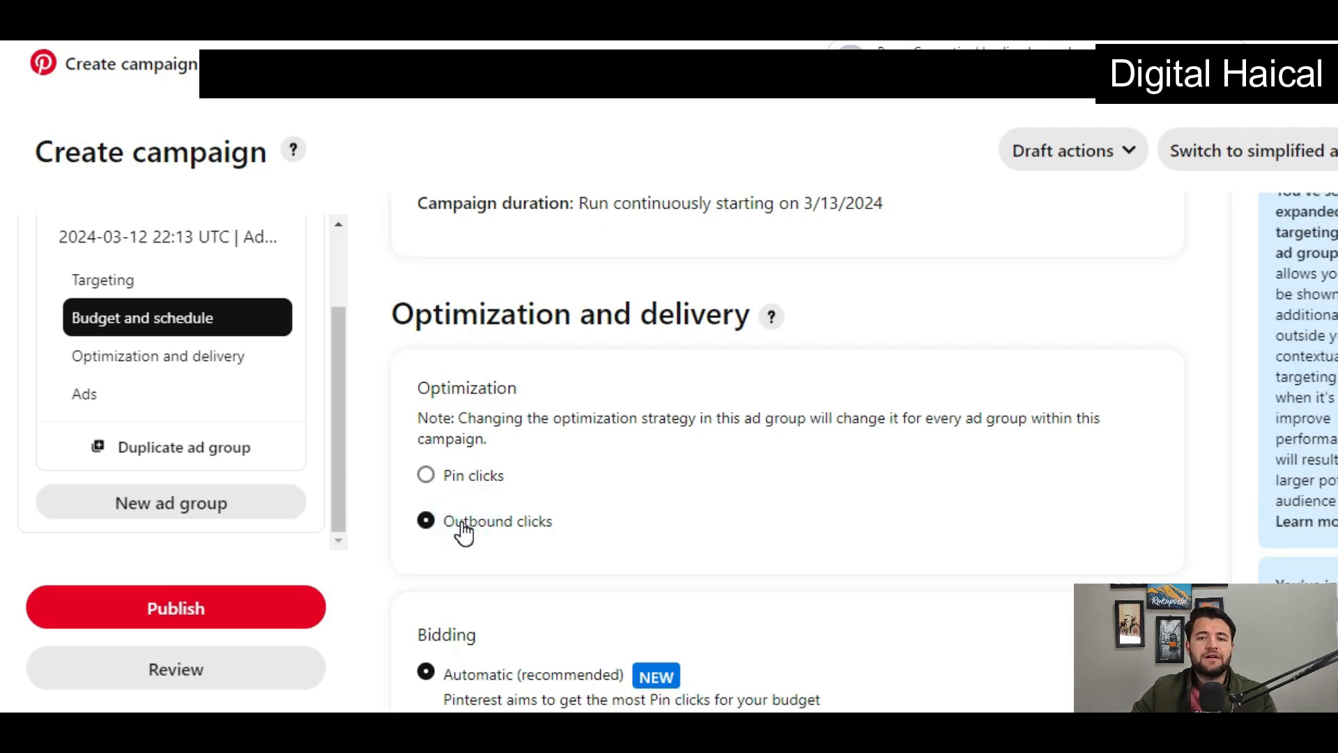
- Create a new ad in the Ads section and upload the green "Need Social Media Manager?" image from Downloads
scroll(639, 520, "down", 1)
scroll(635, 509, "down", 2)
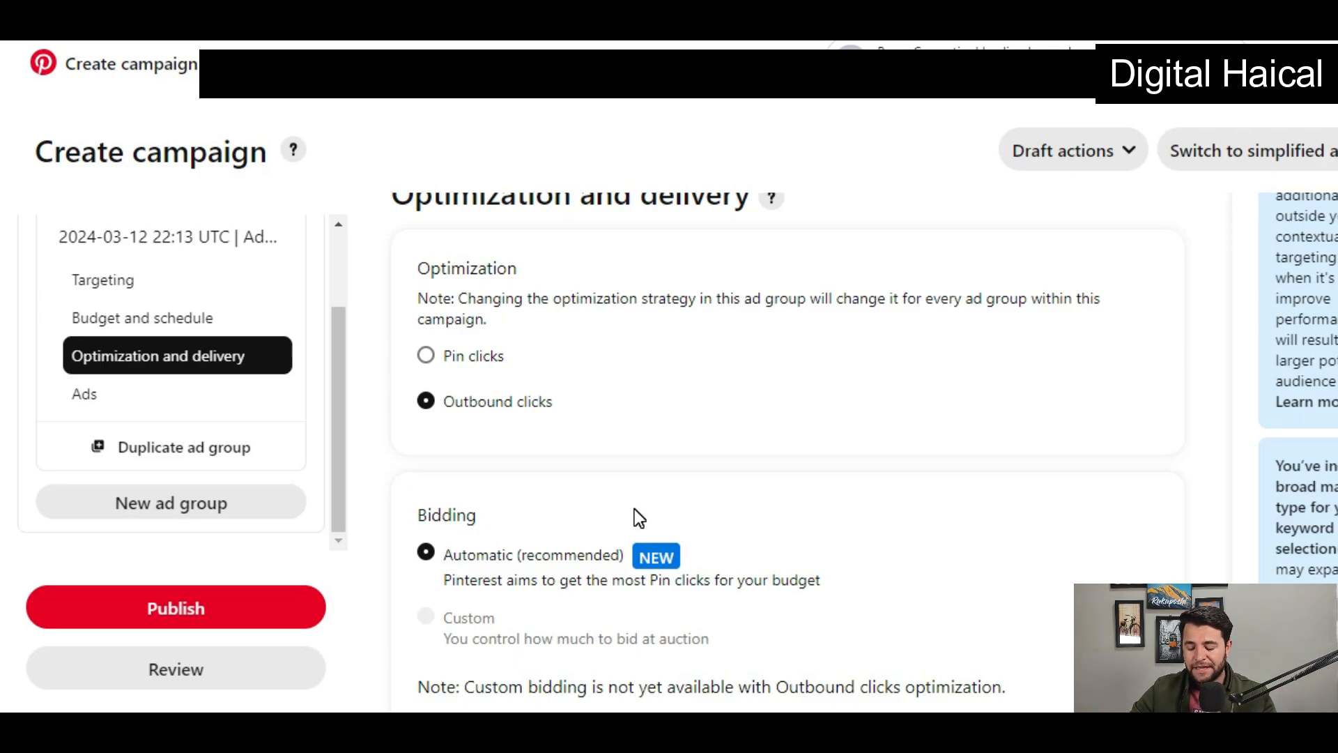
scroll(634, 518, "down", 2)
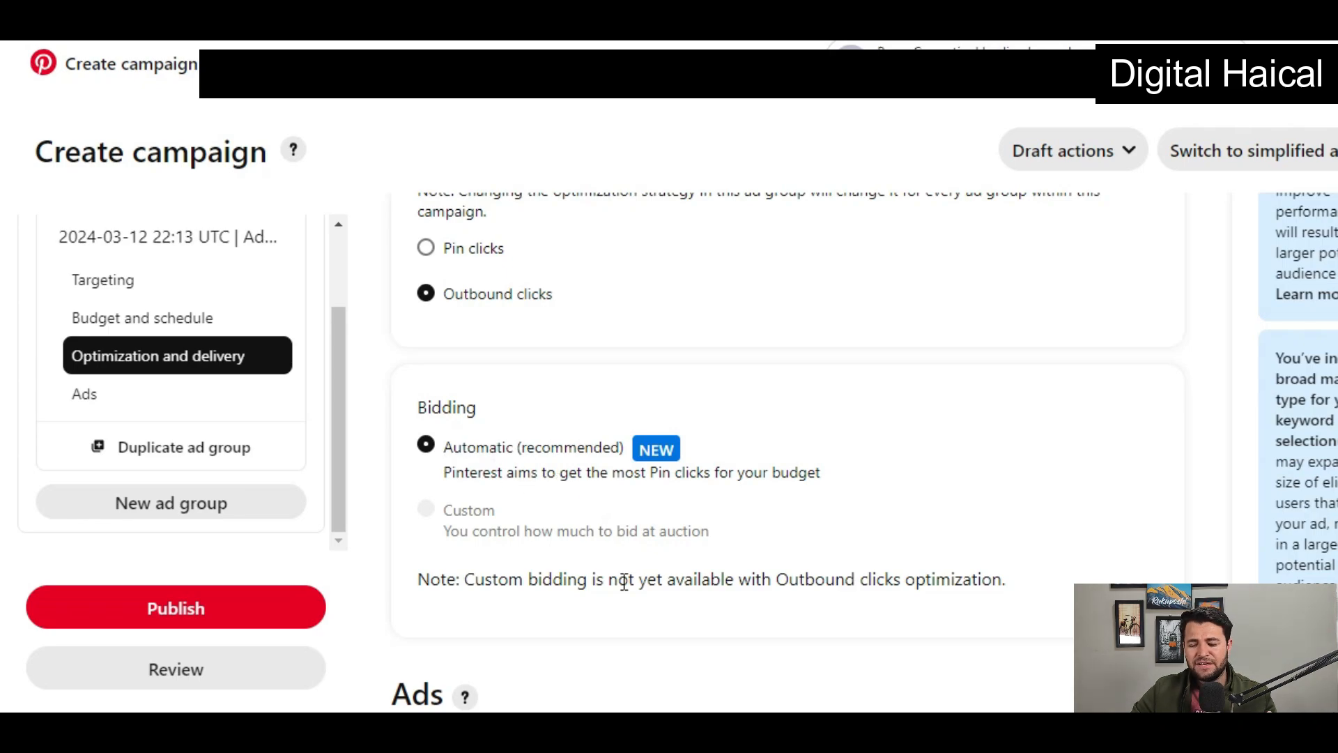
scroll(626, 586, "down", 1)
scroll(629, 589, "down", 1)
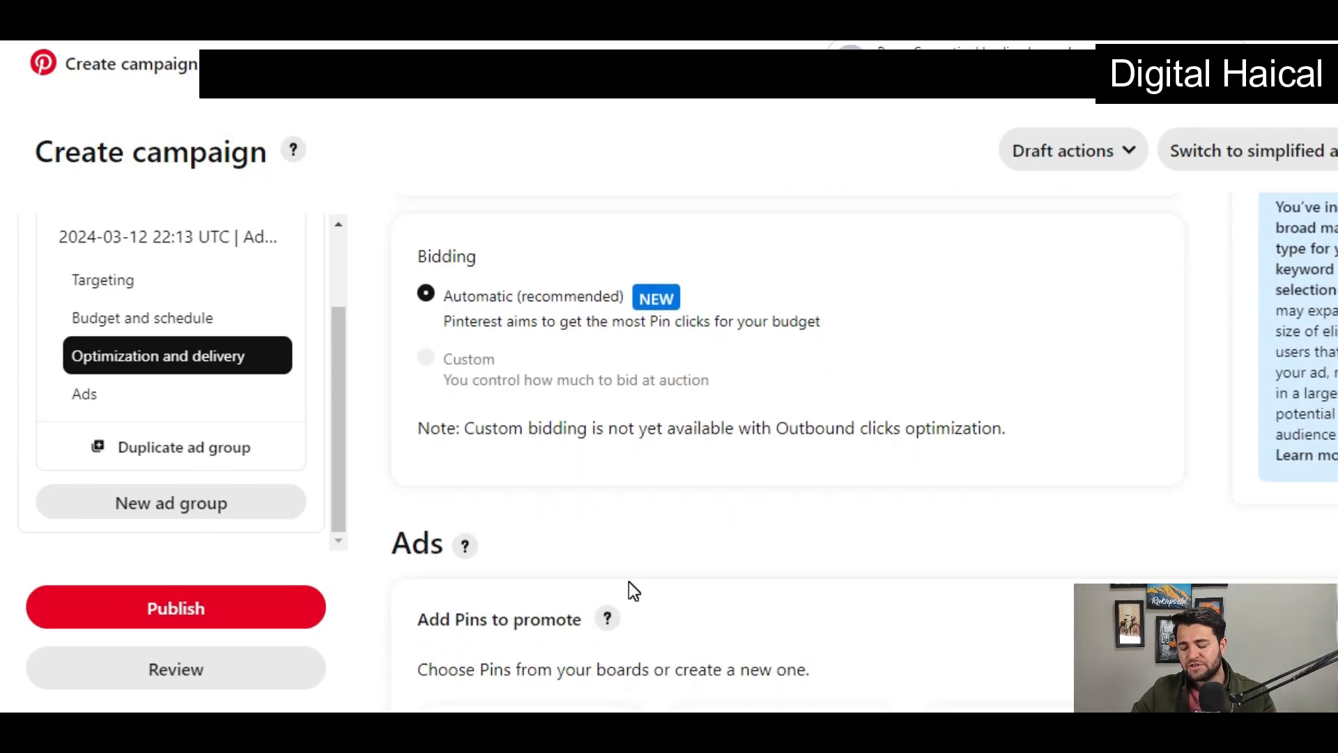
scroll(628, 586, "down", 3)
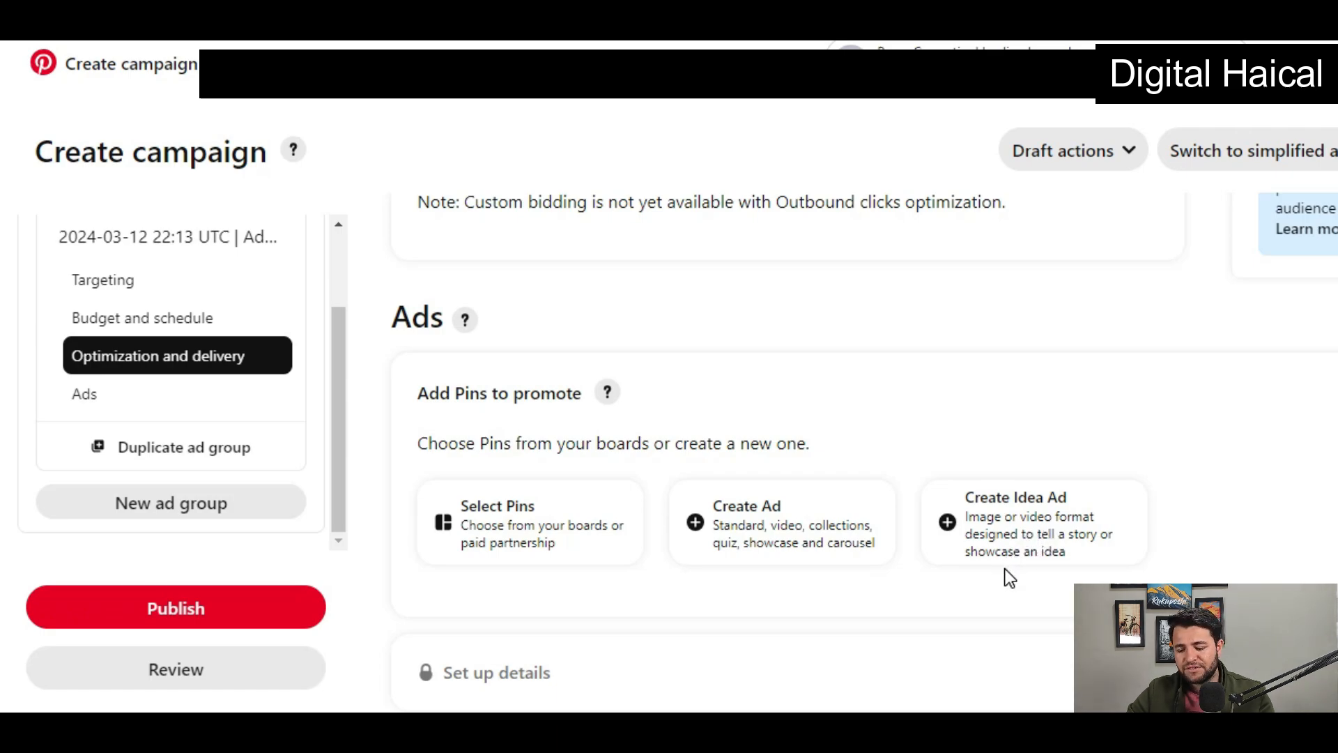
left_click(765, 547)
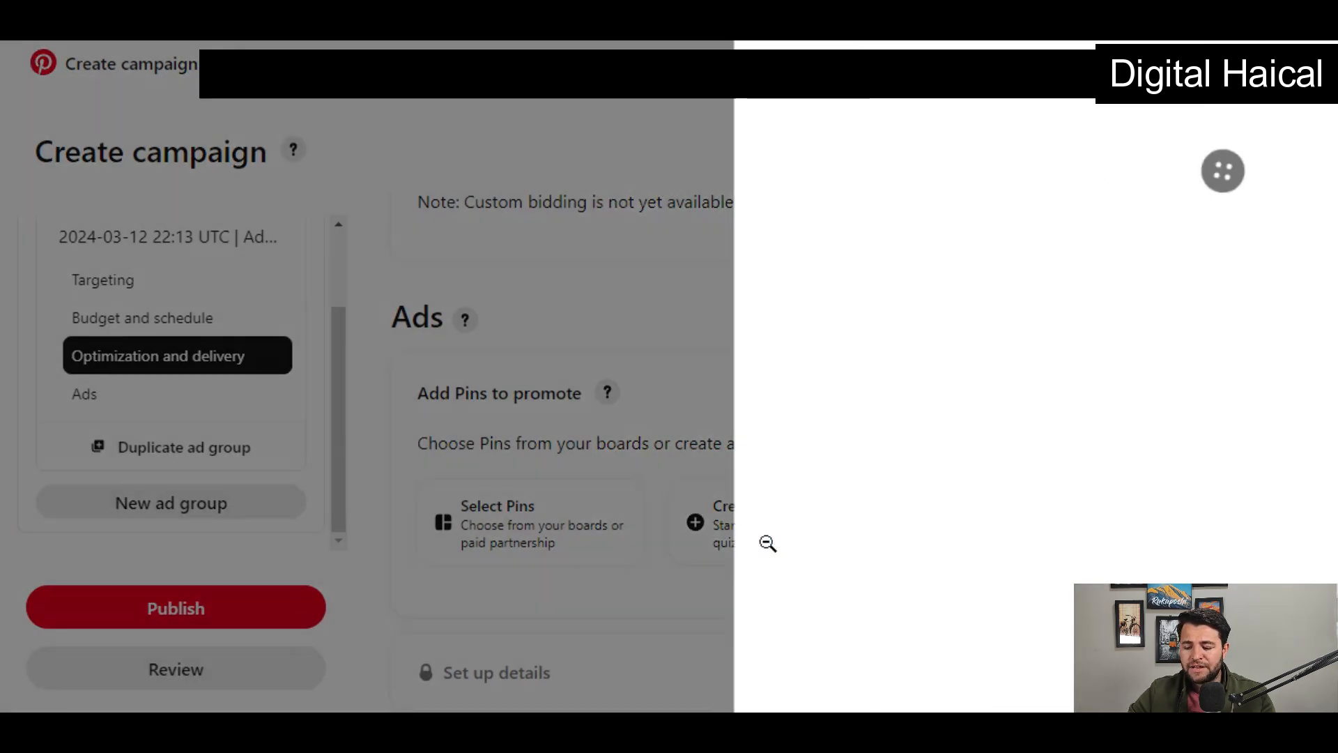
scroll(882, 499, "down", 2)
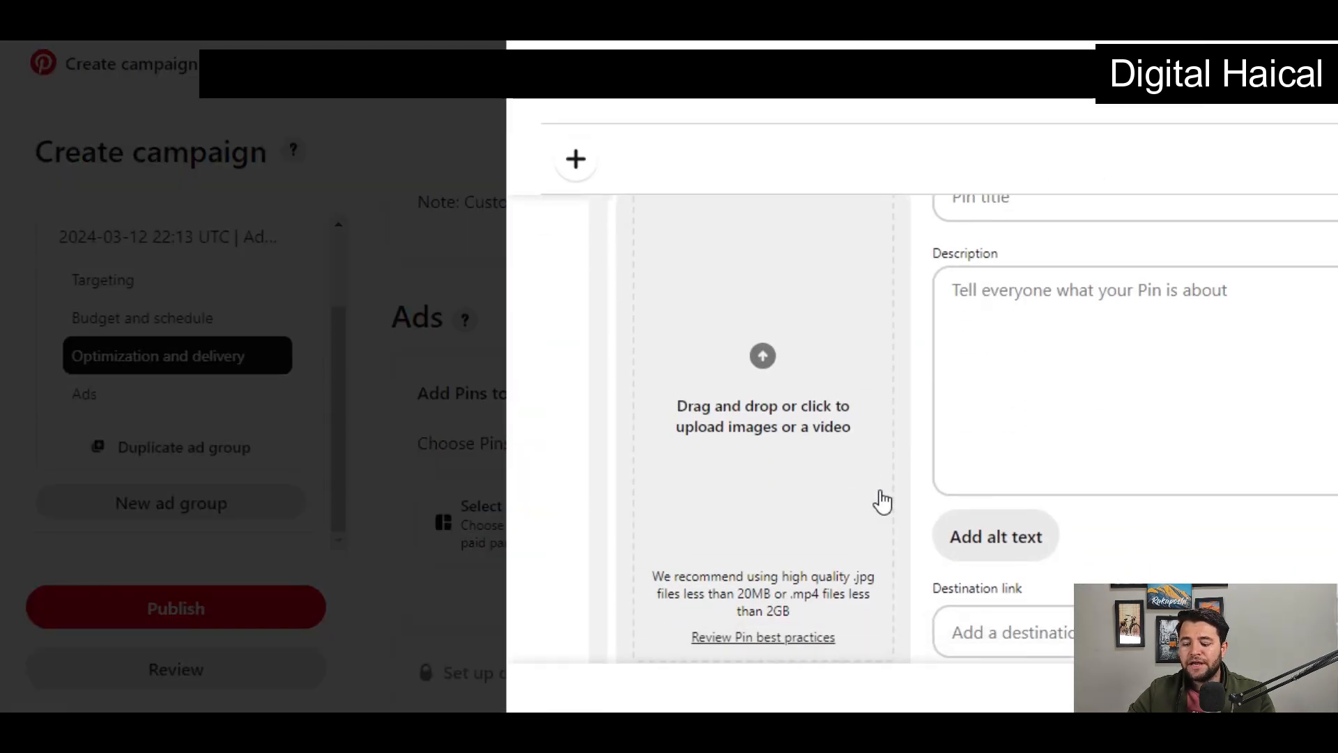
scroll(881, 502, "down", 1)
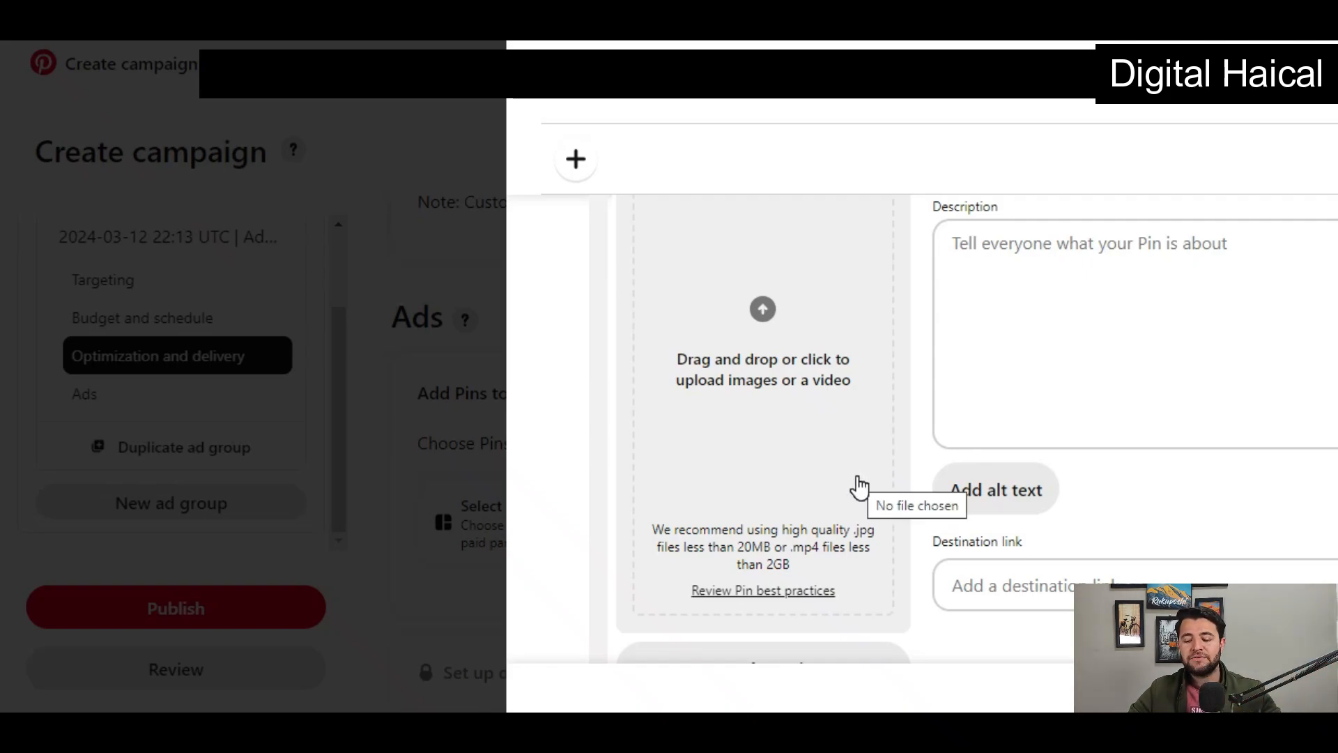
left_click(769, 322)
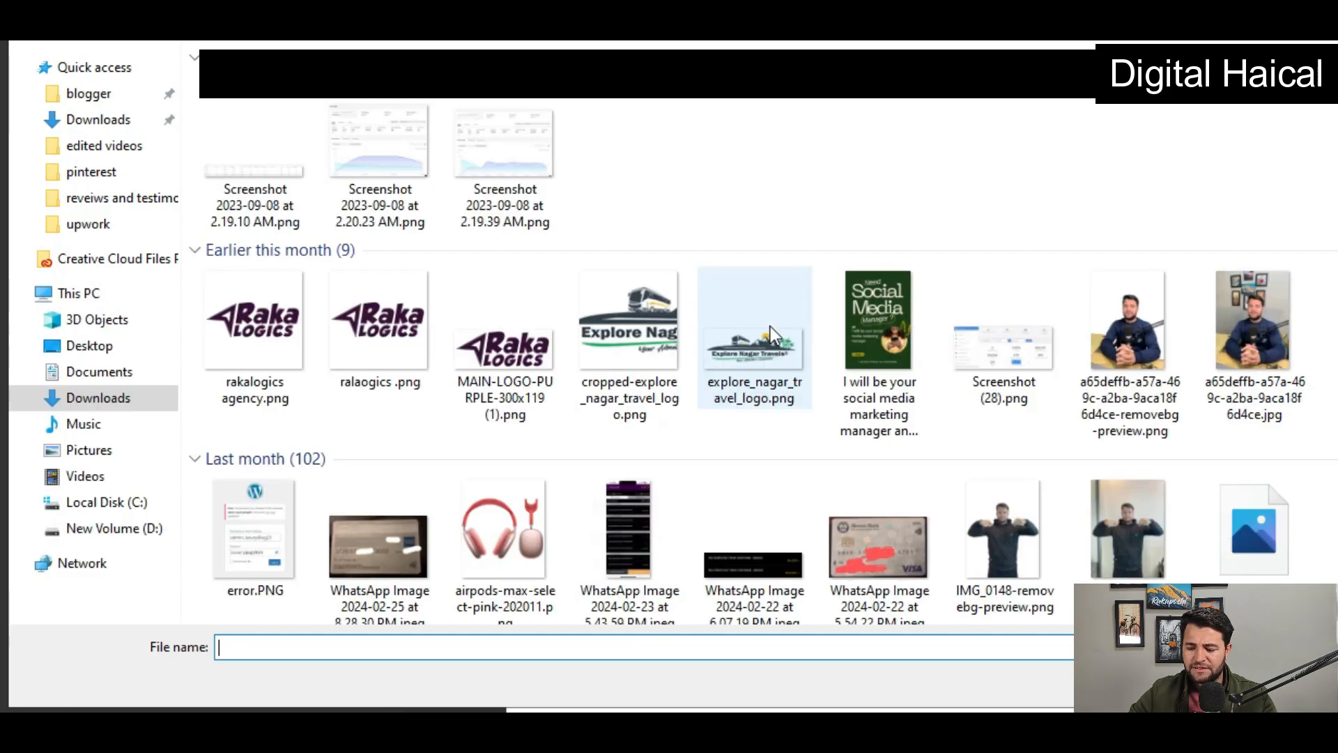
double_click(895, 332)
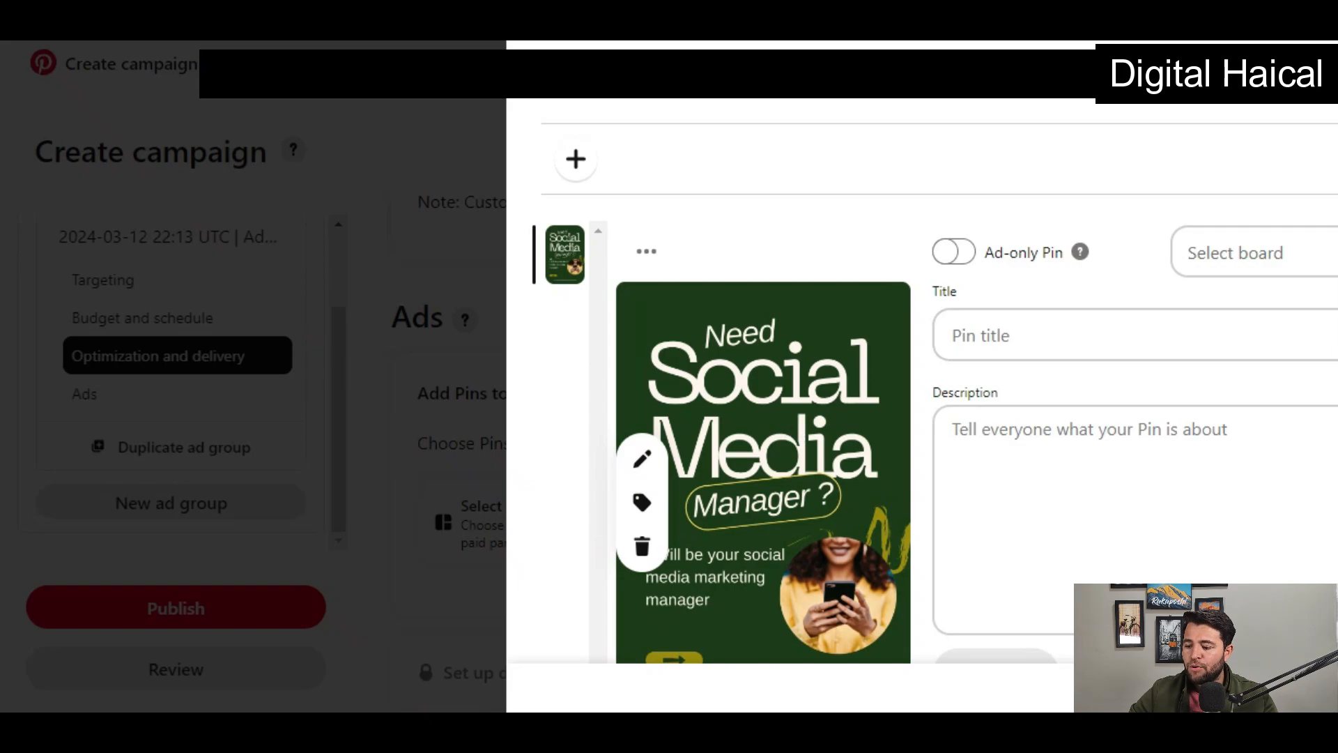
- Search the boards for "skin" and assign the green Pin to the "Body care products - DIY..." board
left_click(1327, 252)
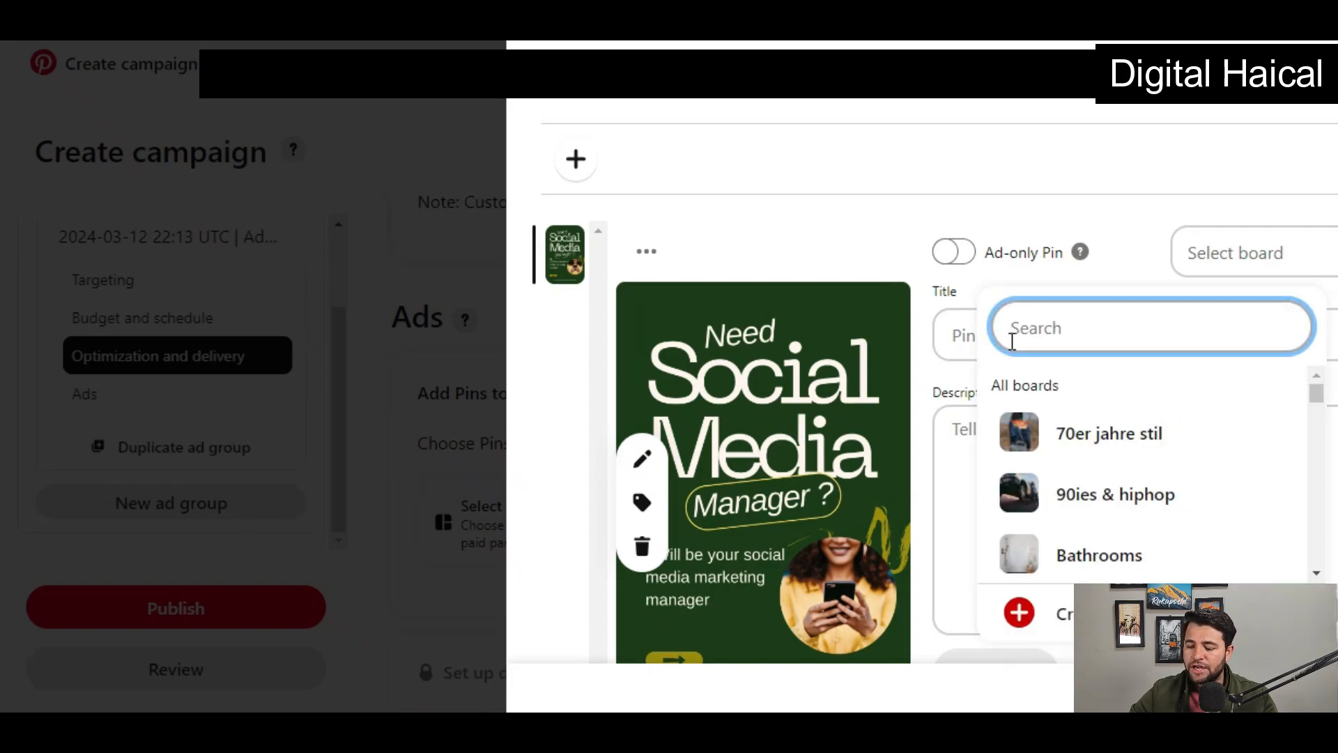
scroll(1167, 558, "down", 1)
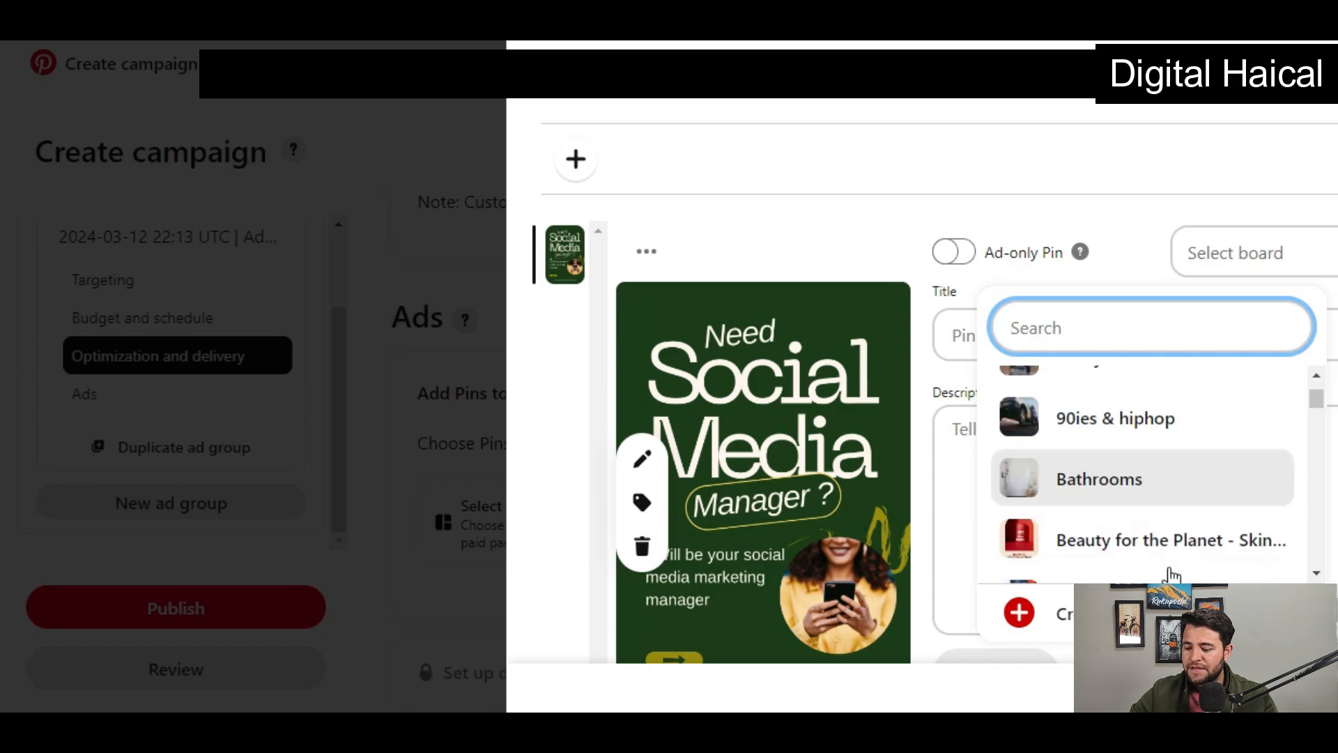
type("body")
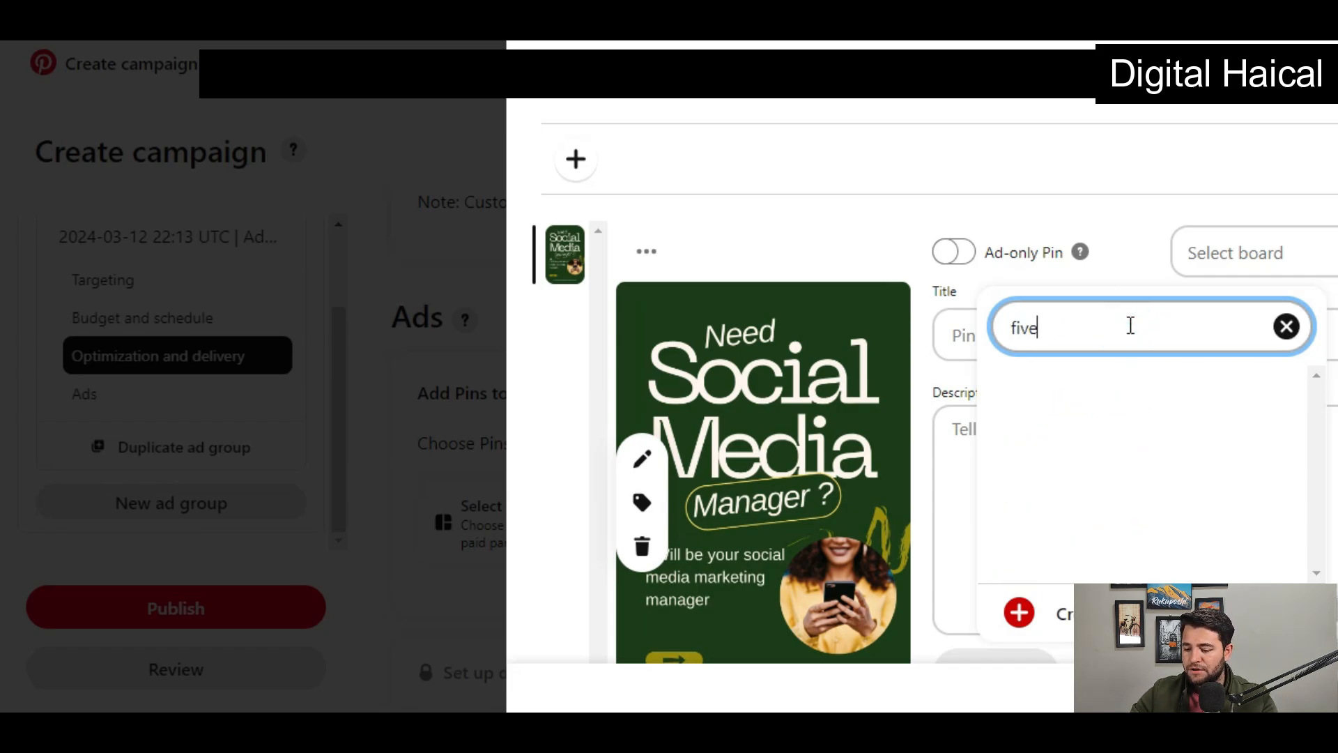
left_click(1100, 537)
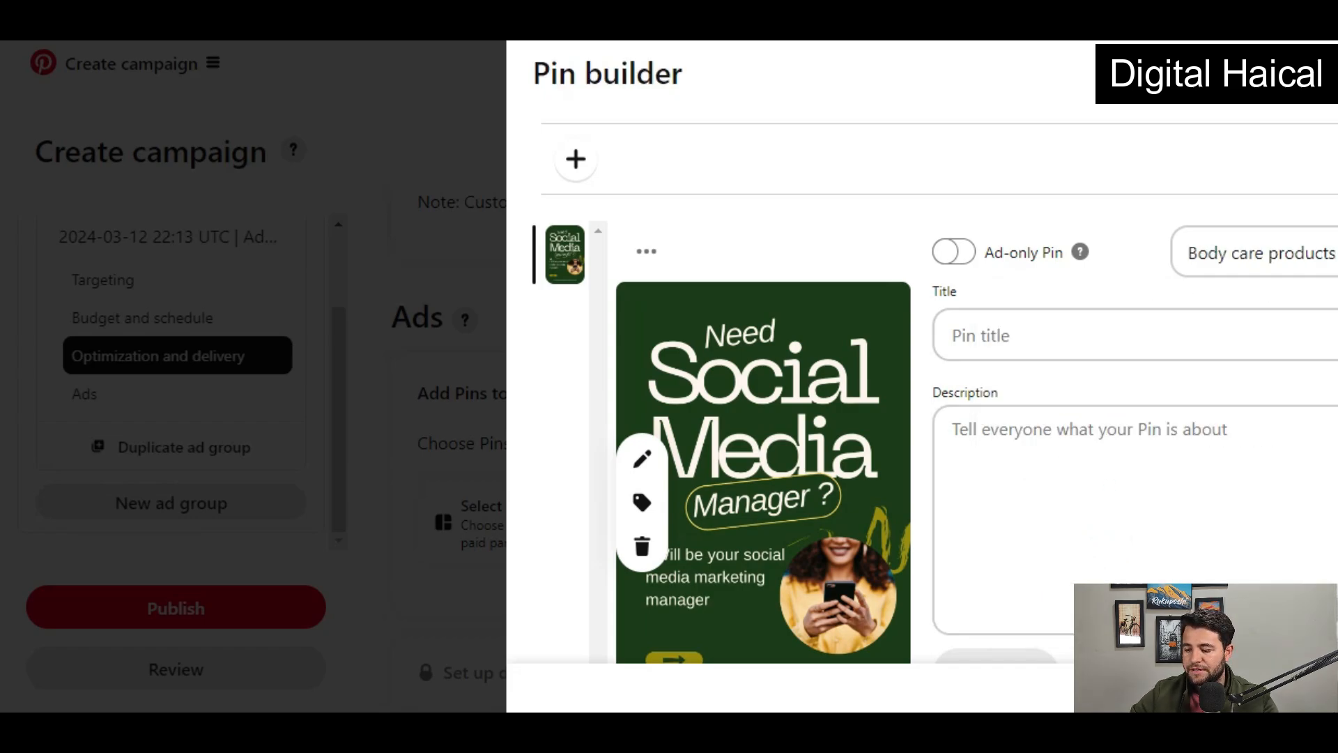
left_click(1248, 253)
type("skin")
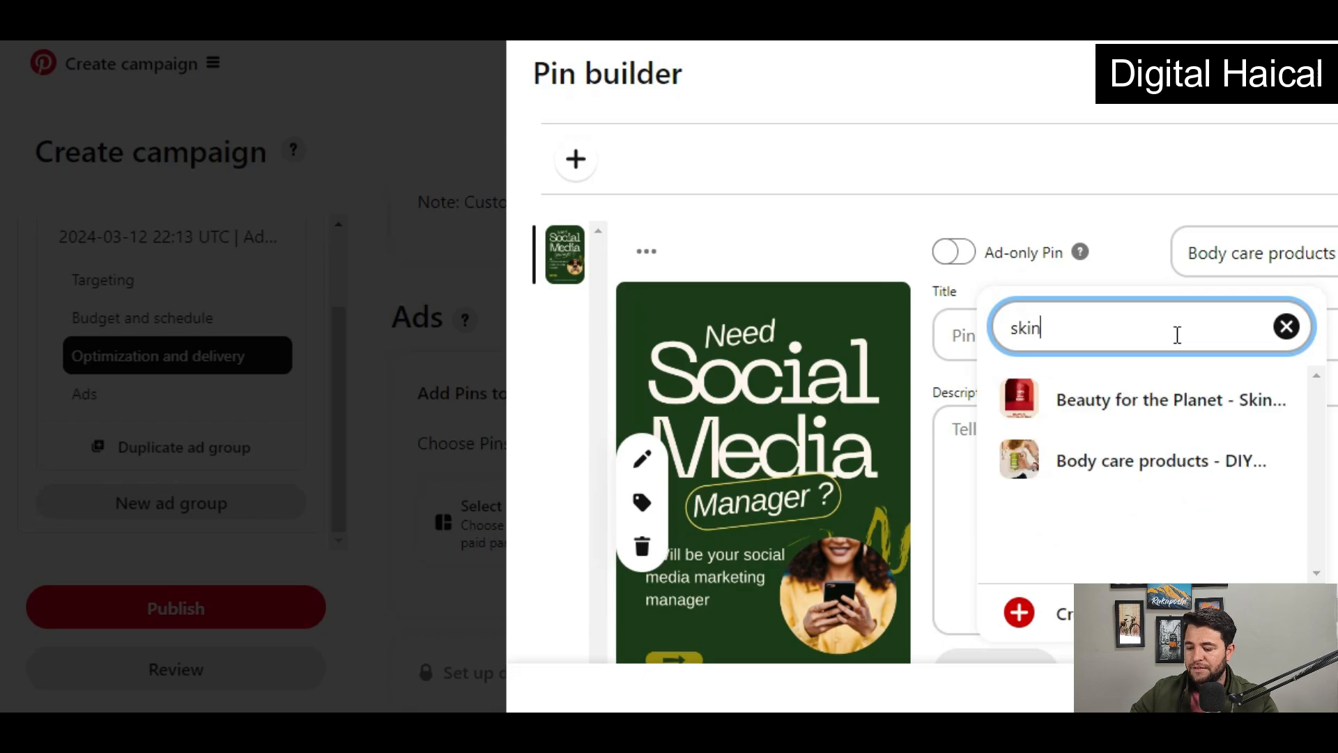
left_click(1137, 459)
- Reveal the Pin's alt text field and review its Description, alt text and Destination link fields
left_click(1045, 443)
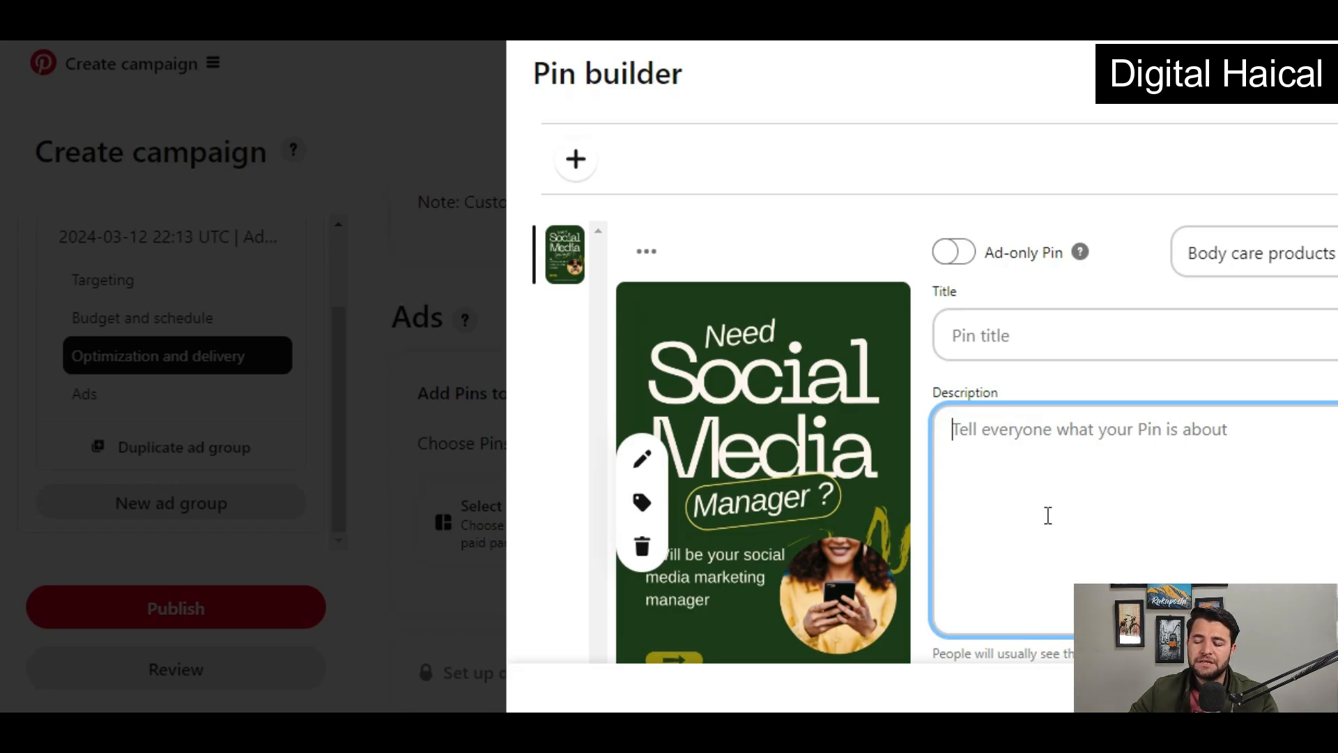
scroll(1045, 519, "down", 4)
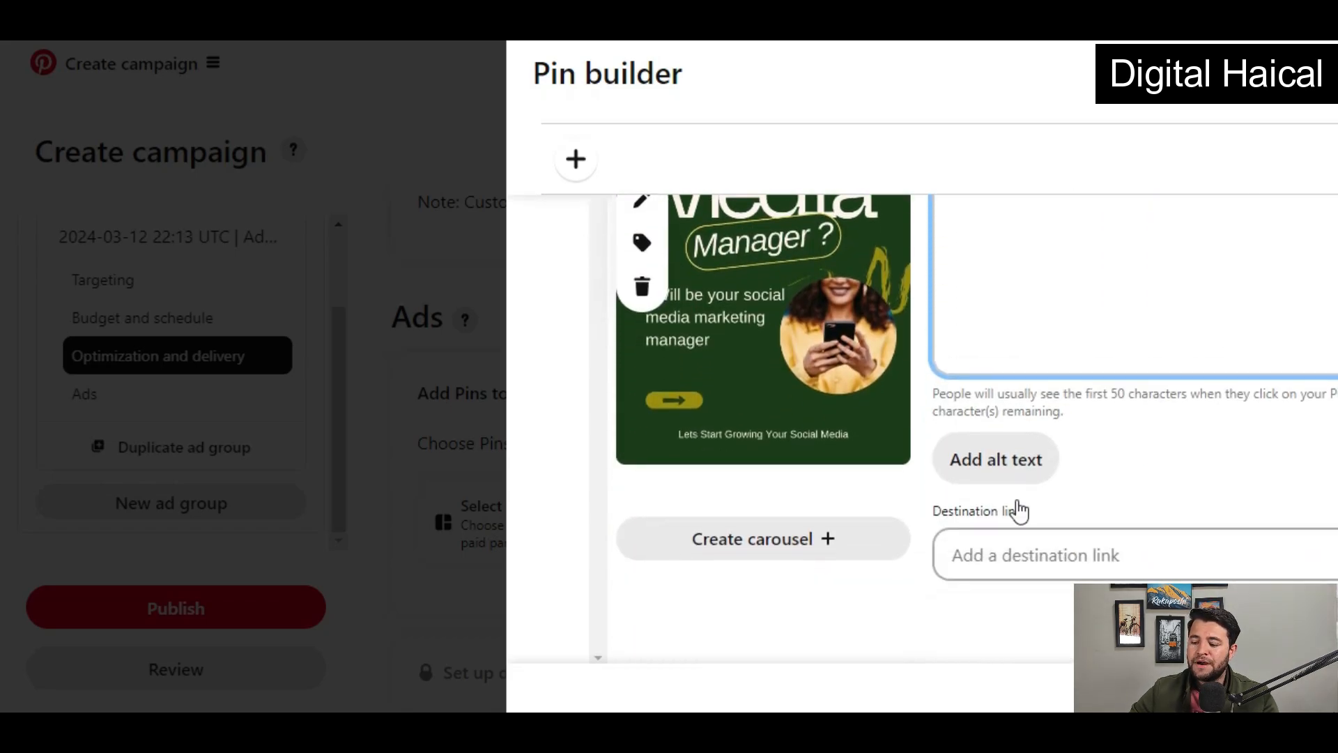
scroll(1067, 330, "up", 1)
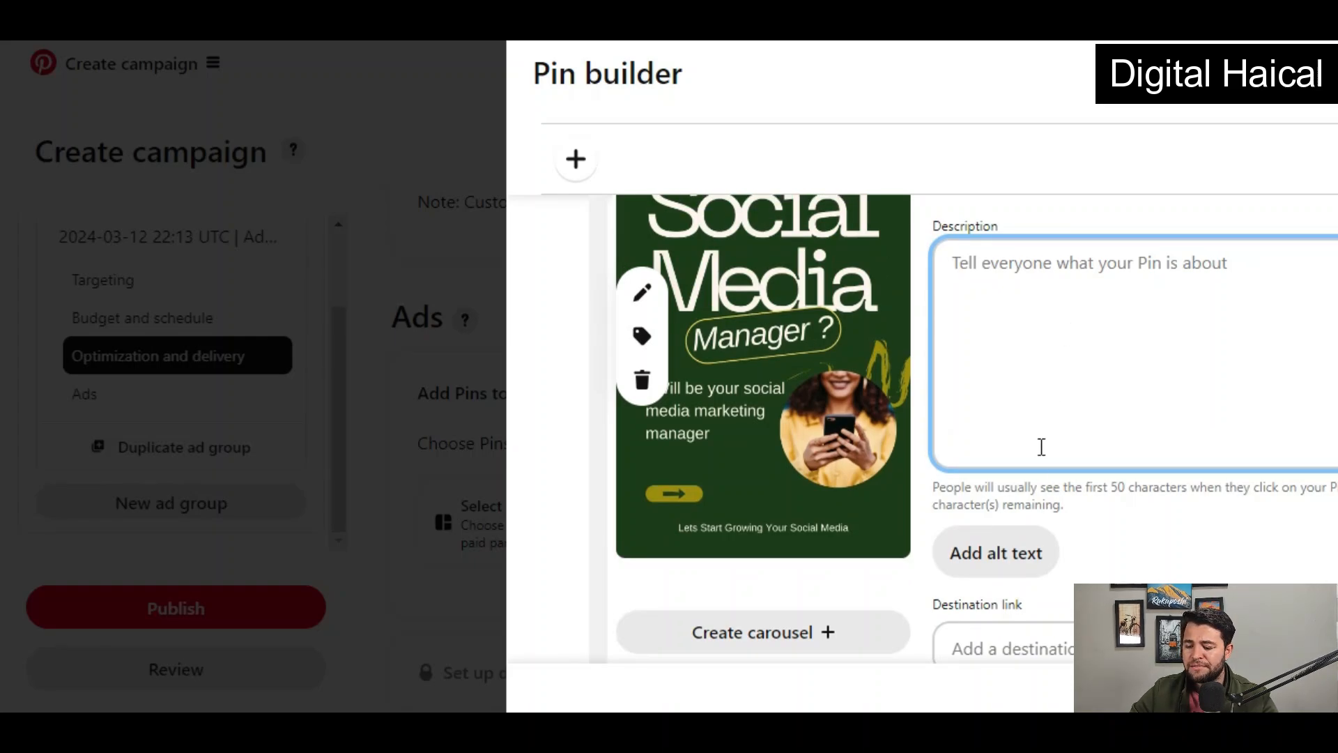
left_click(1012, 552)
left_click(1012, 514)
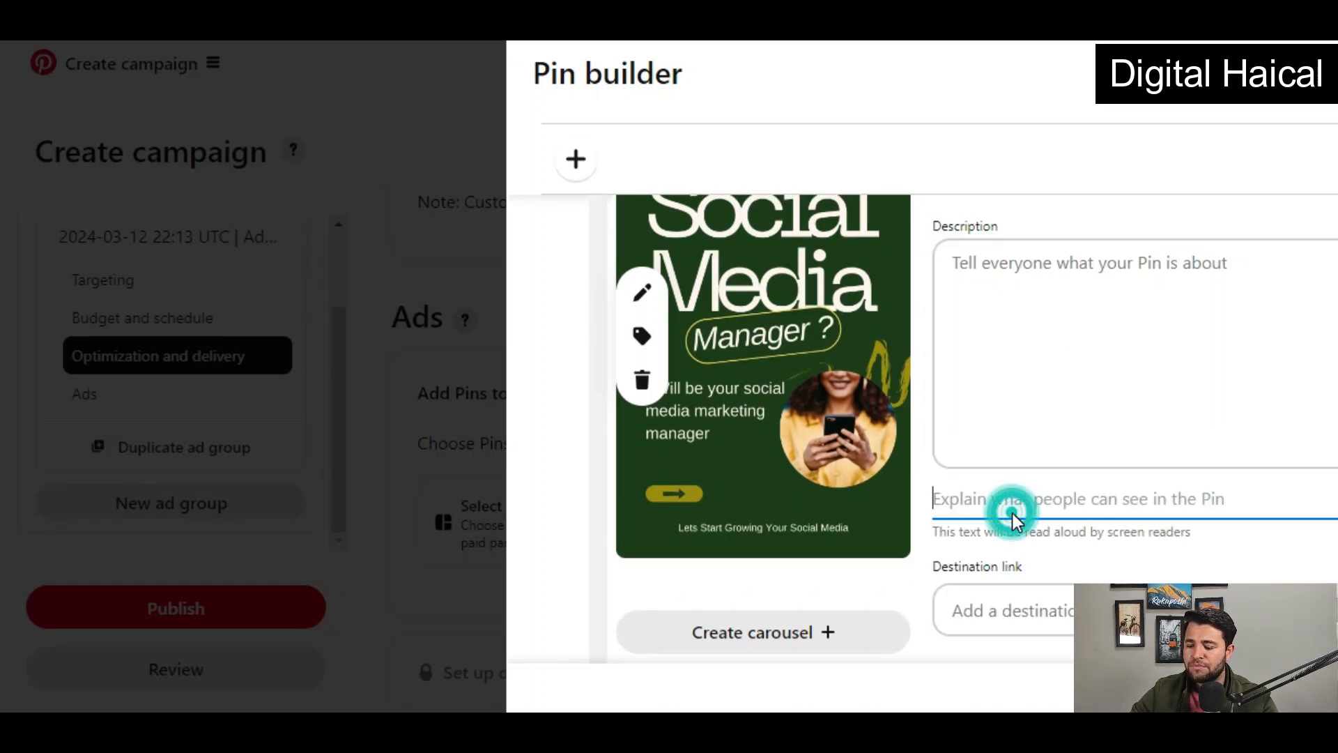
left_click(1084, 499)
scroll(1086, 501, "down", 1)
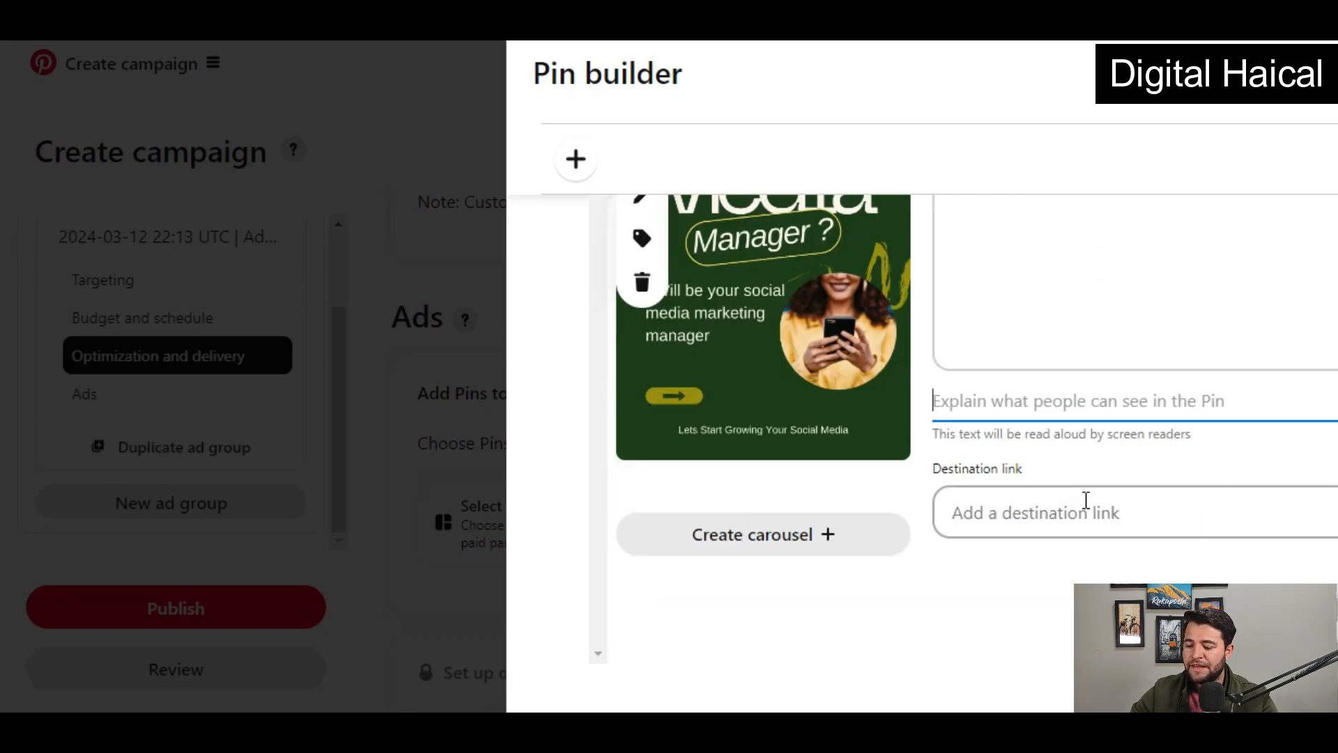
left_click(1086, 501)
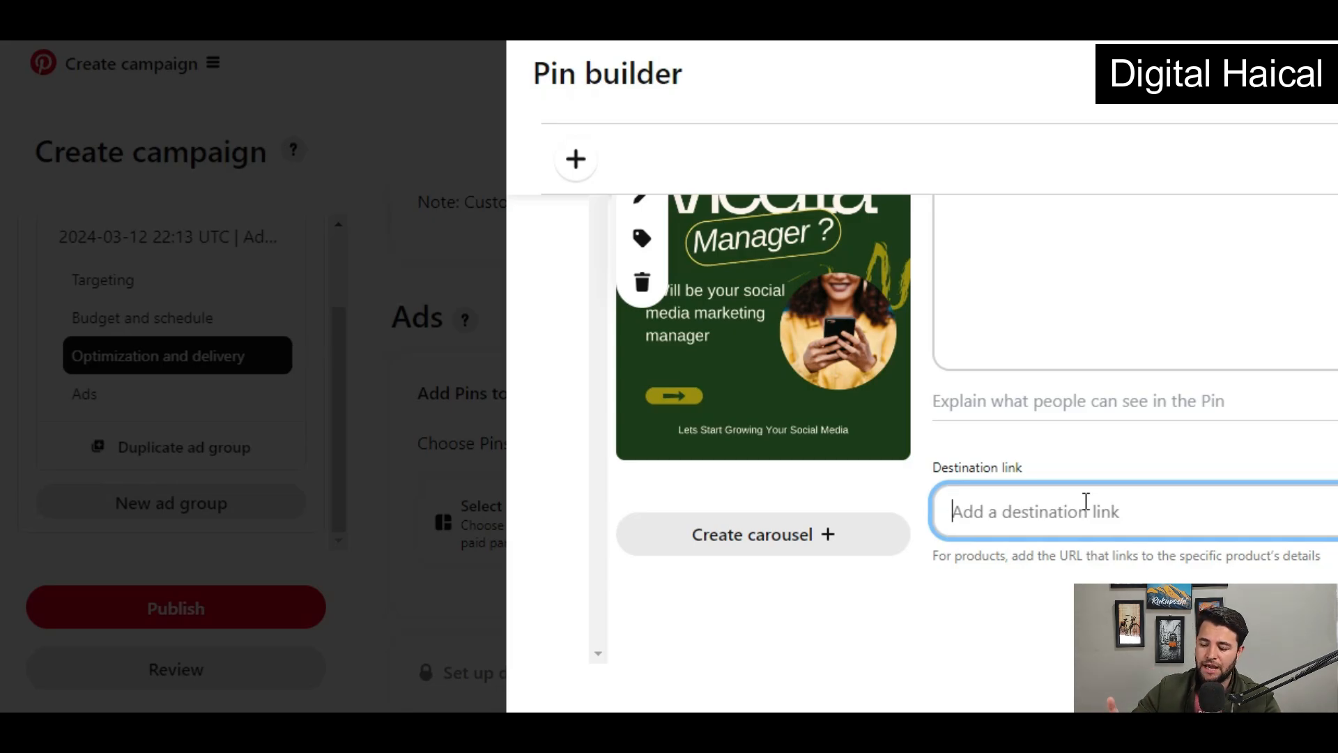
- Add a second, blank Pin alongside the green "Need Social Media Manager?" Pin
scroll(1086, 501, "up", 4)
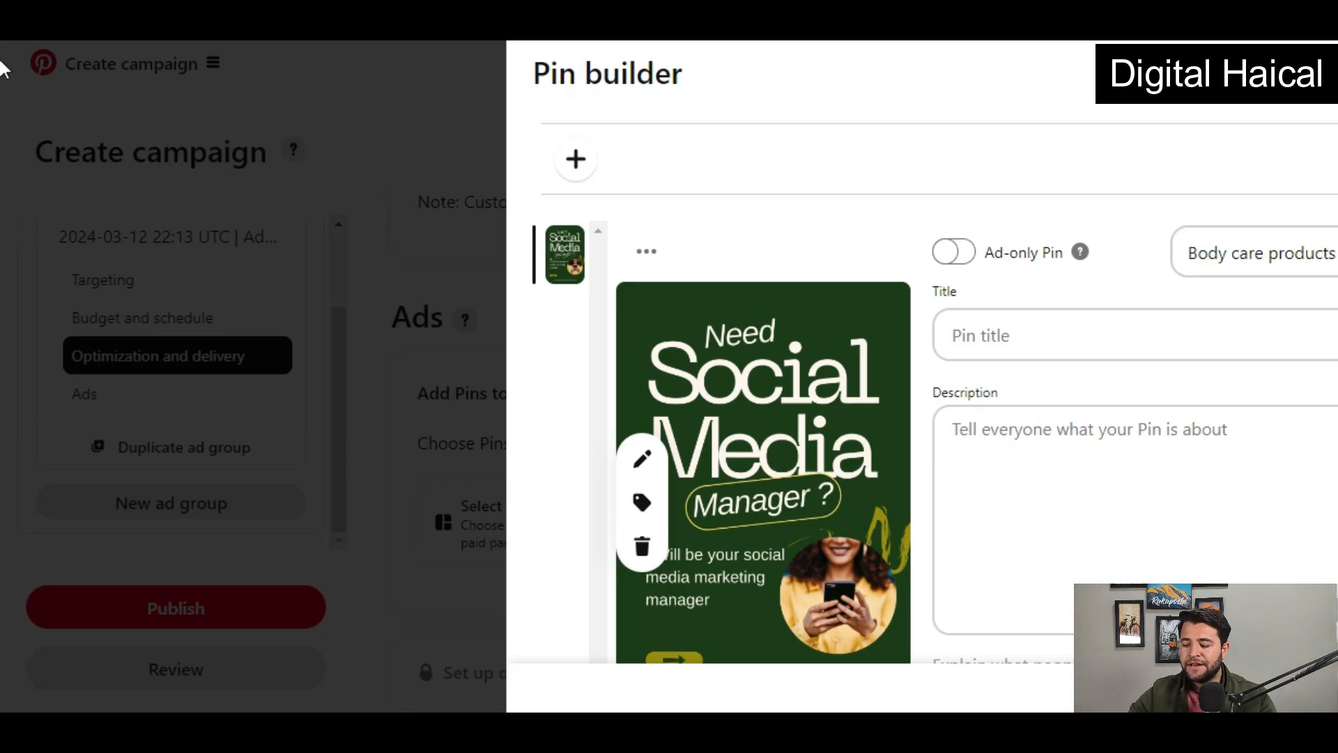
scroll(1308, 302, "down", 4)
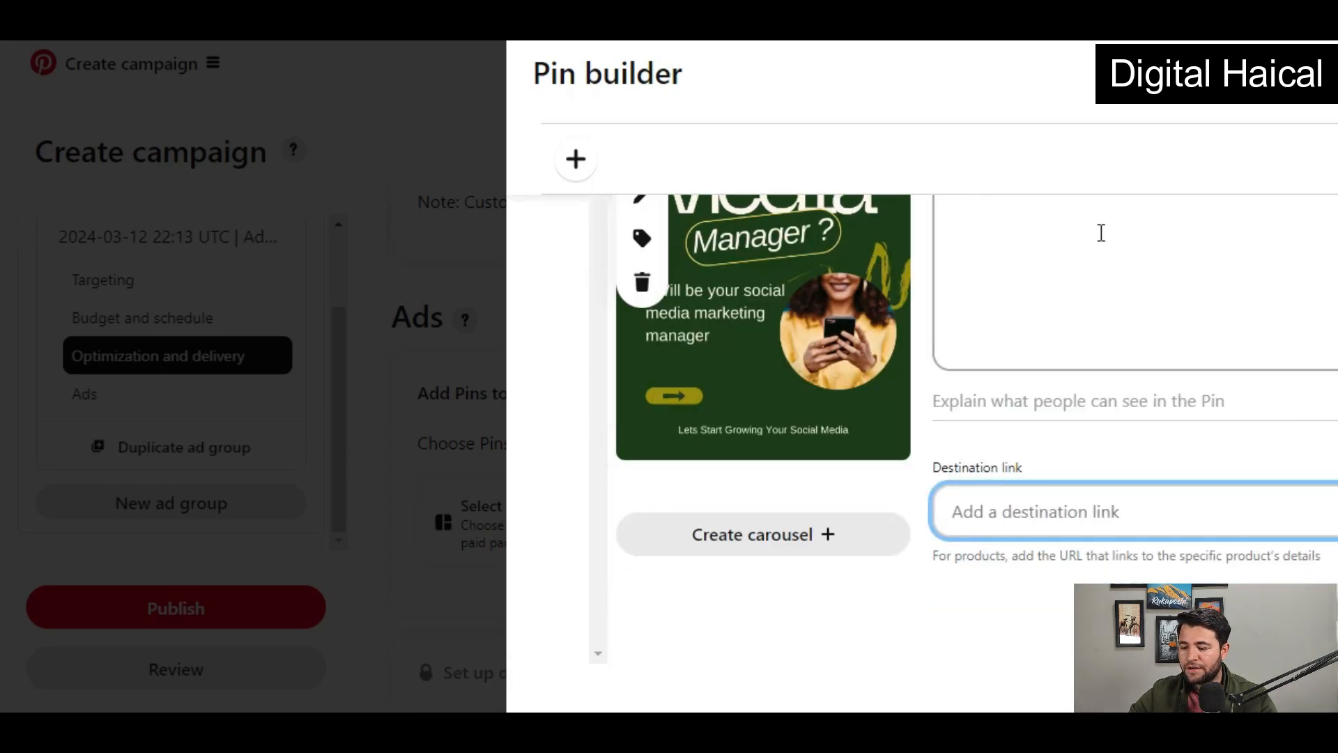
scroll(617, 216, "up", 4)
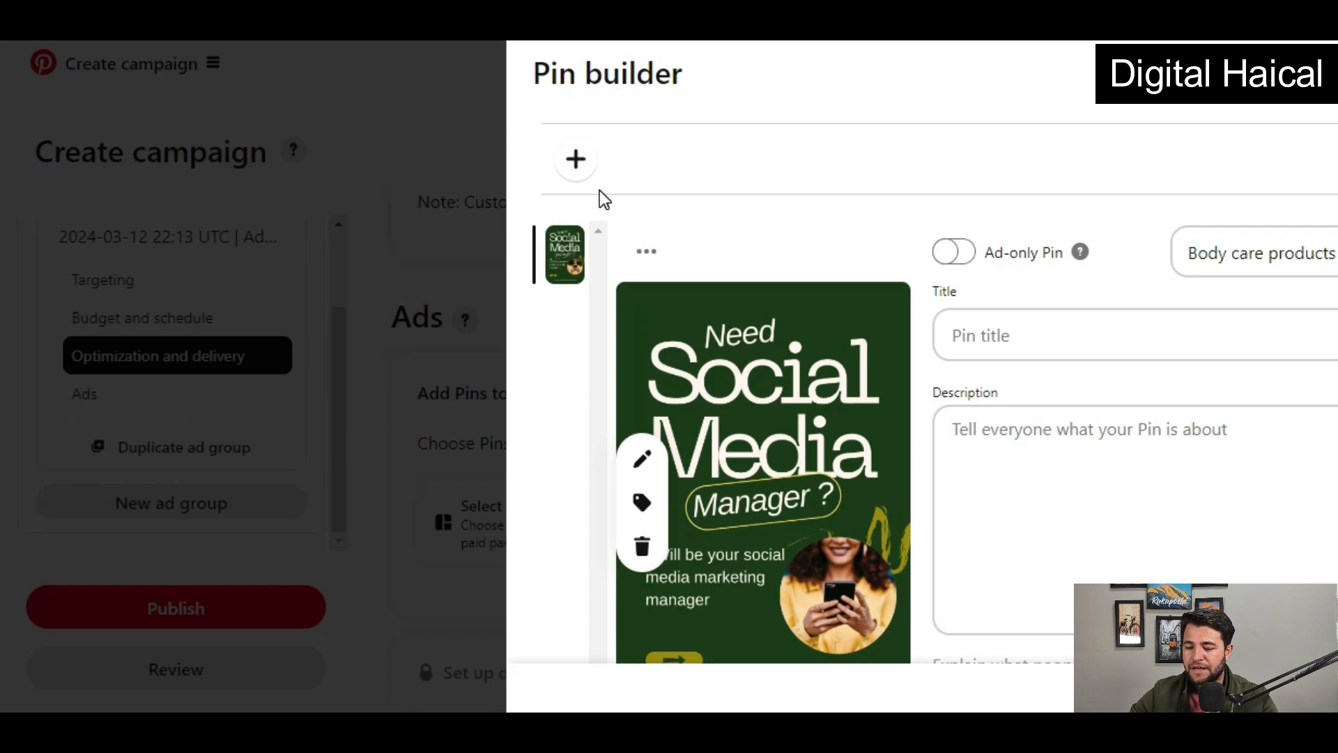
left_click(577, 162)
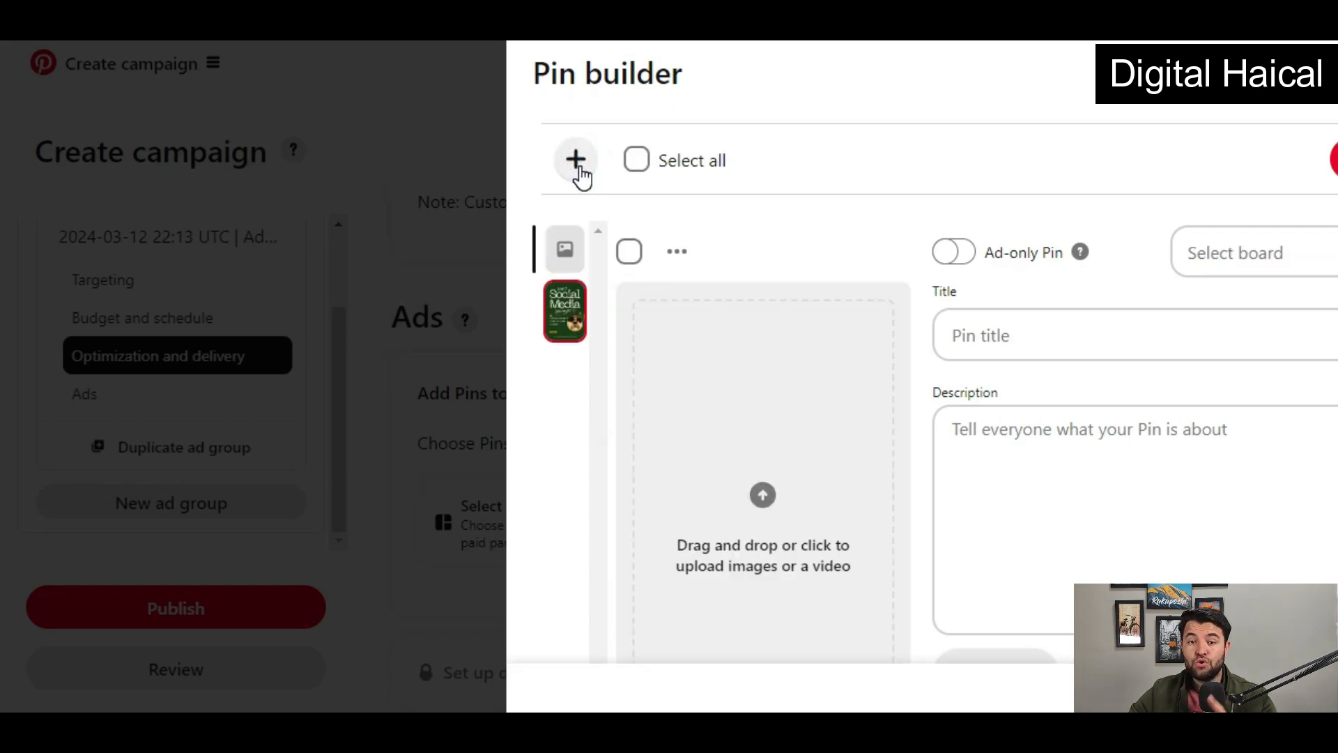